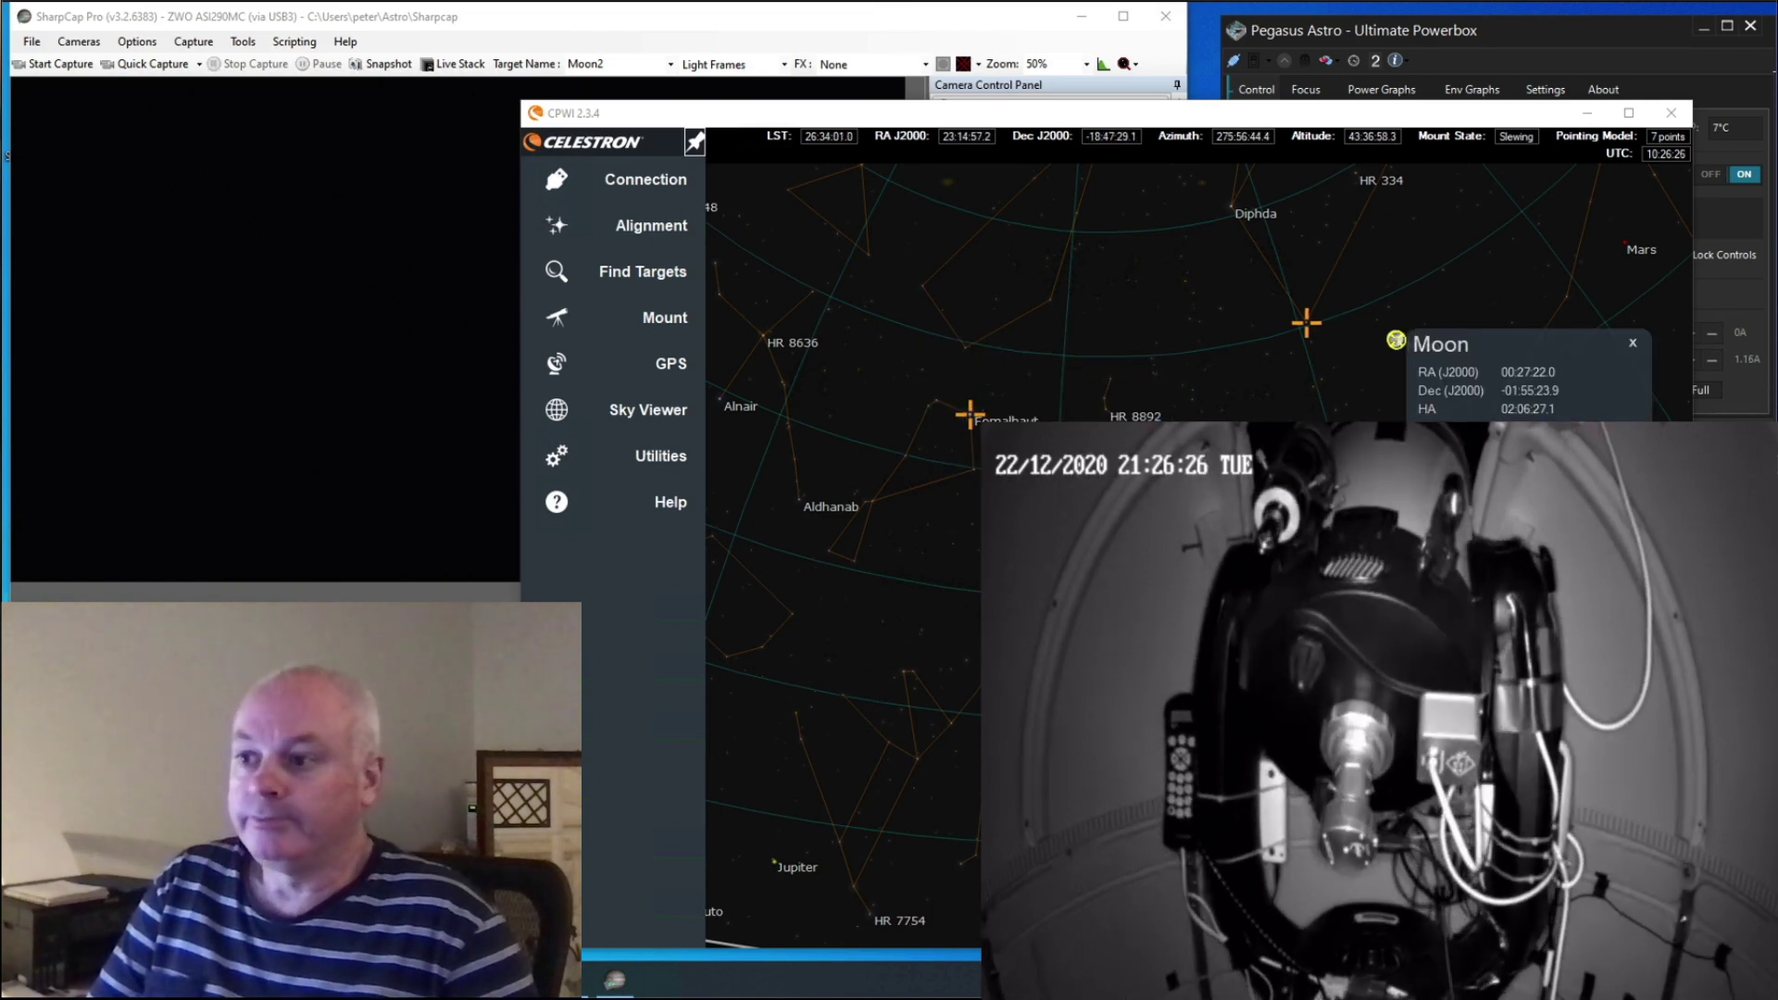
Step: Switch to SharpCap and slew the mount back and forth until the Moon enters the live camera view
key(alt+Tab)
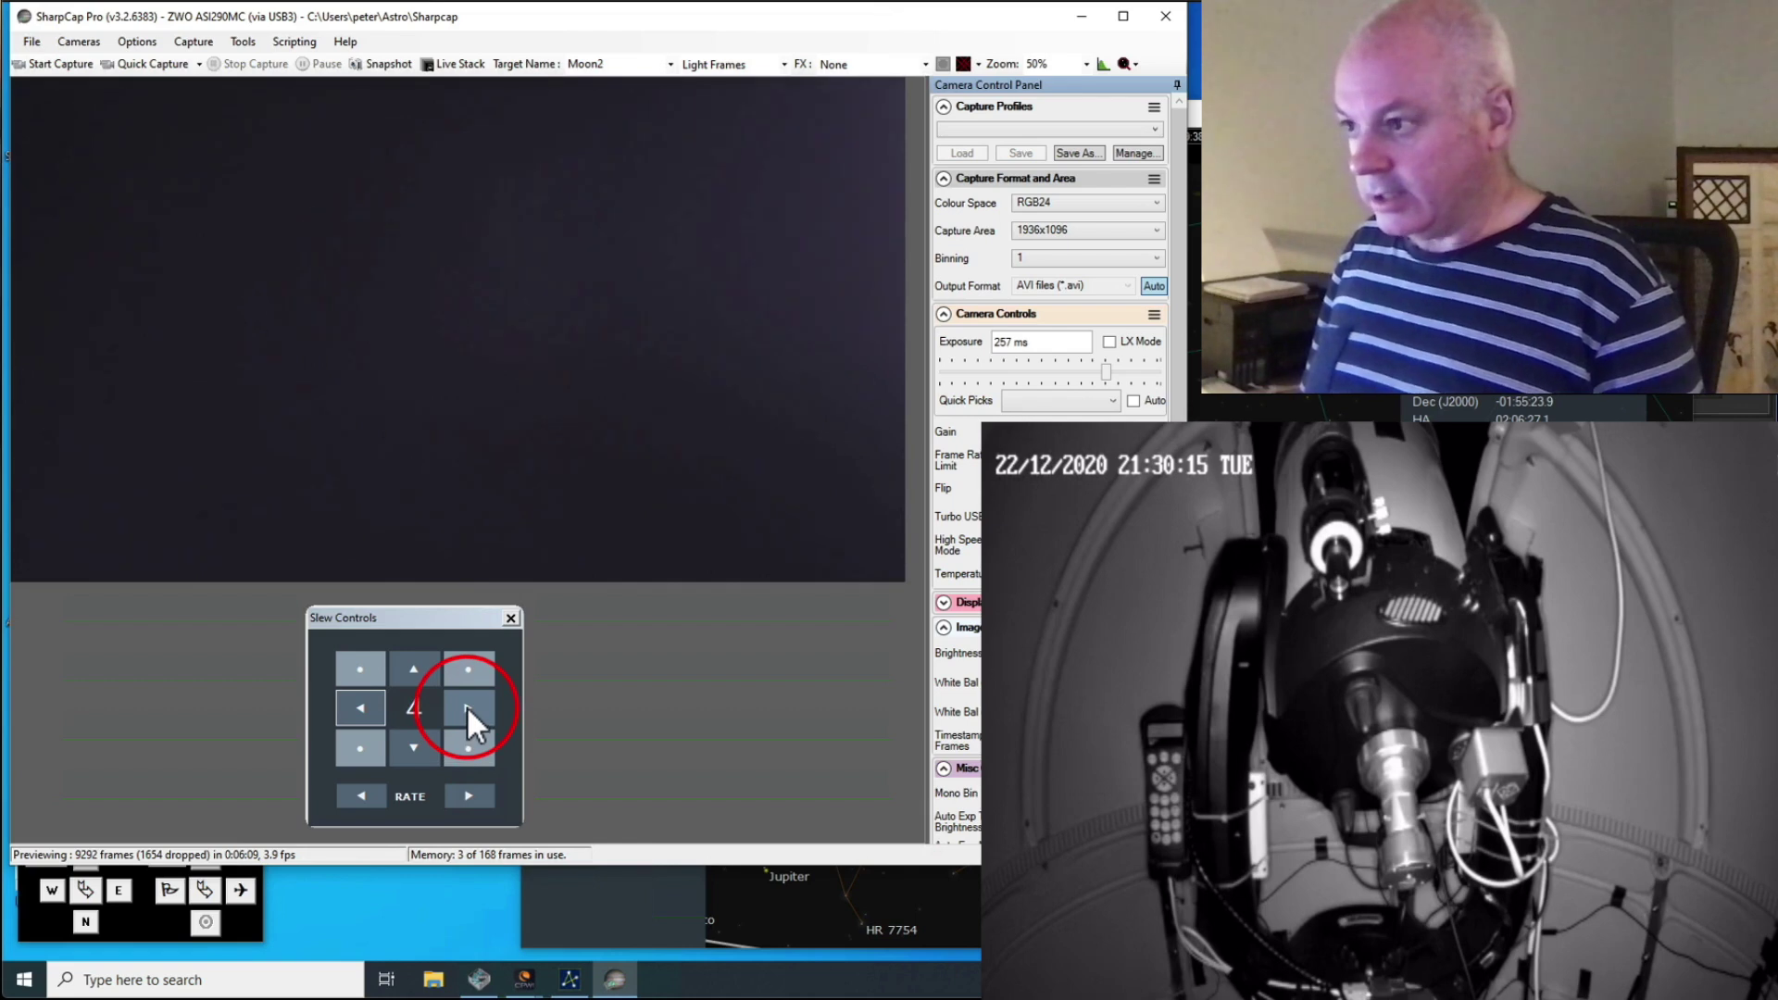
click(467, 705)
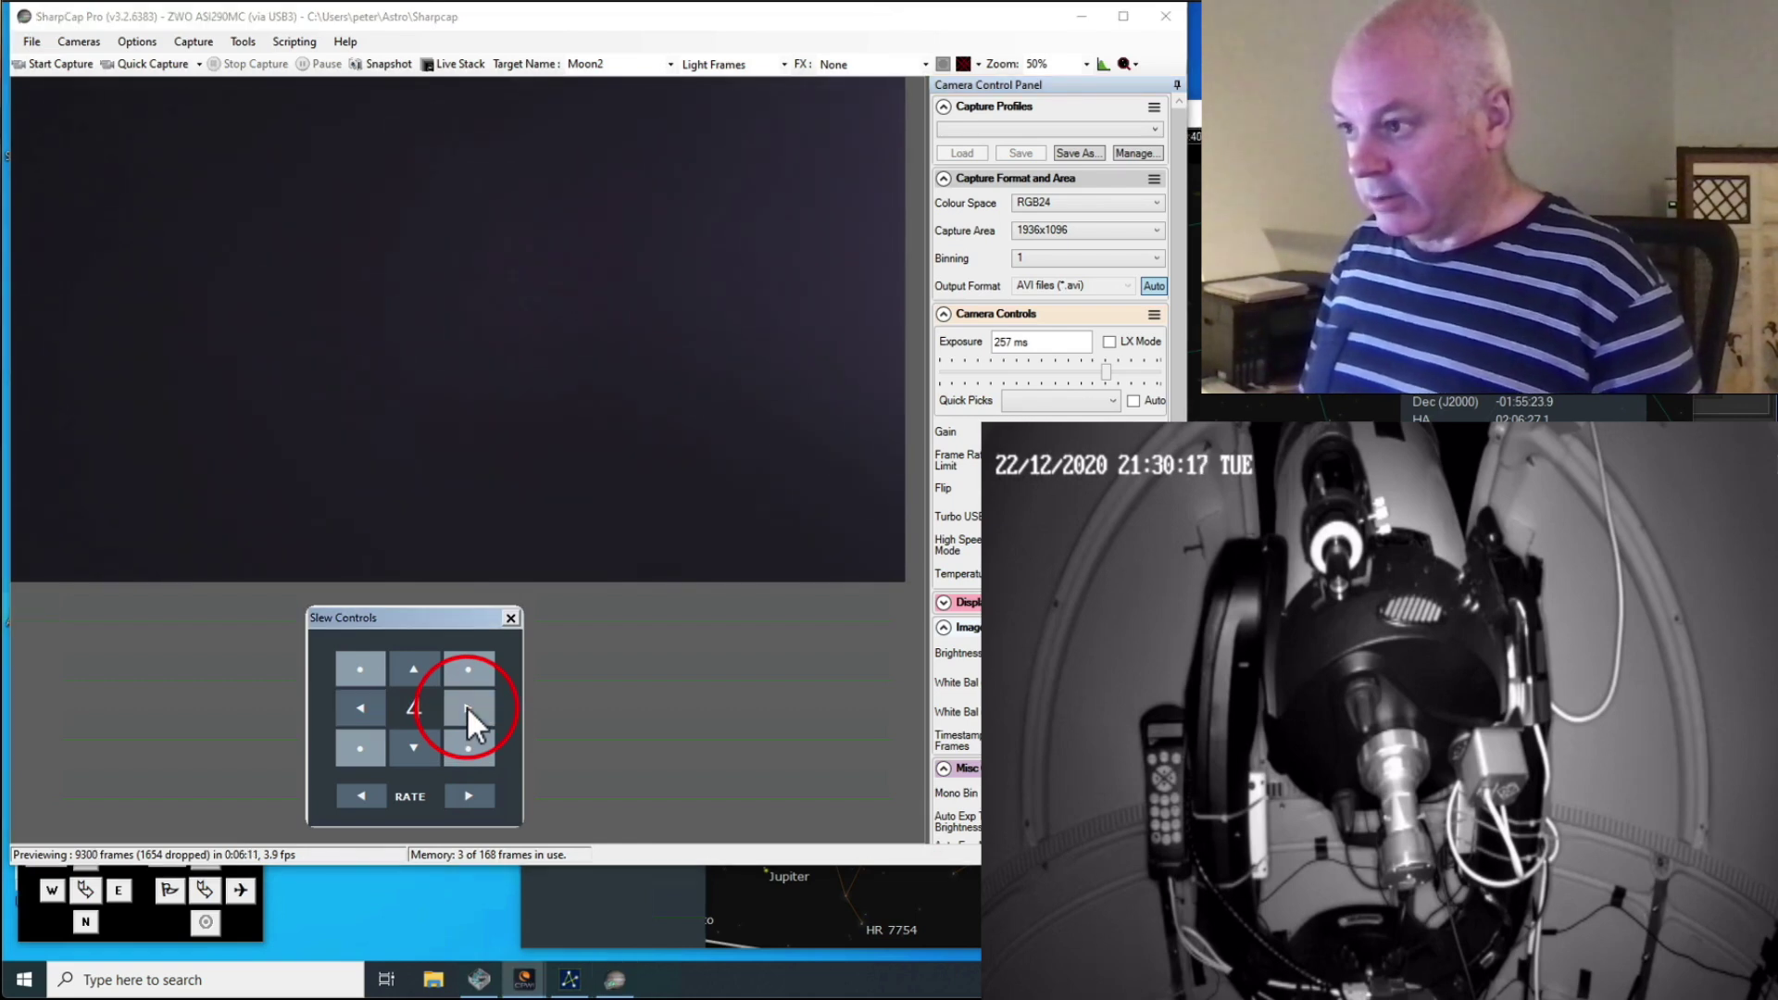
click(361, 705)
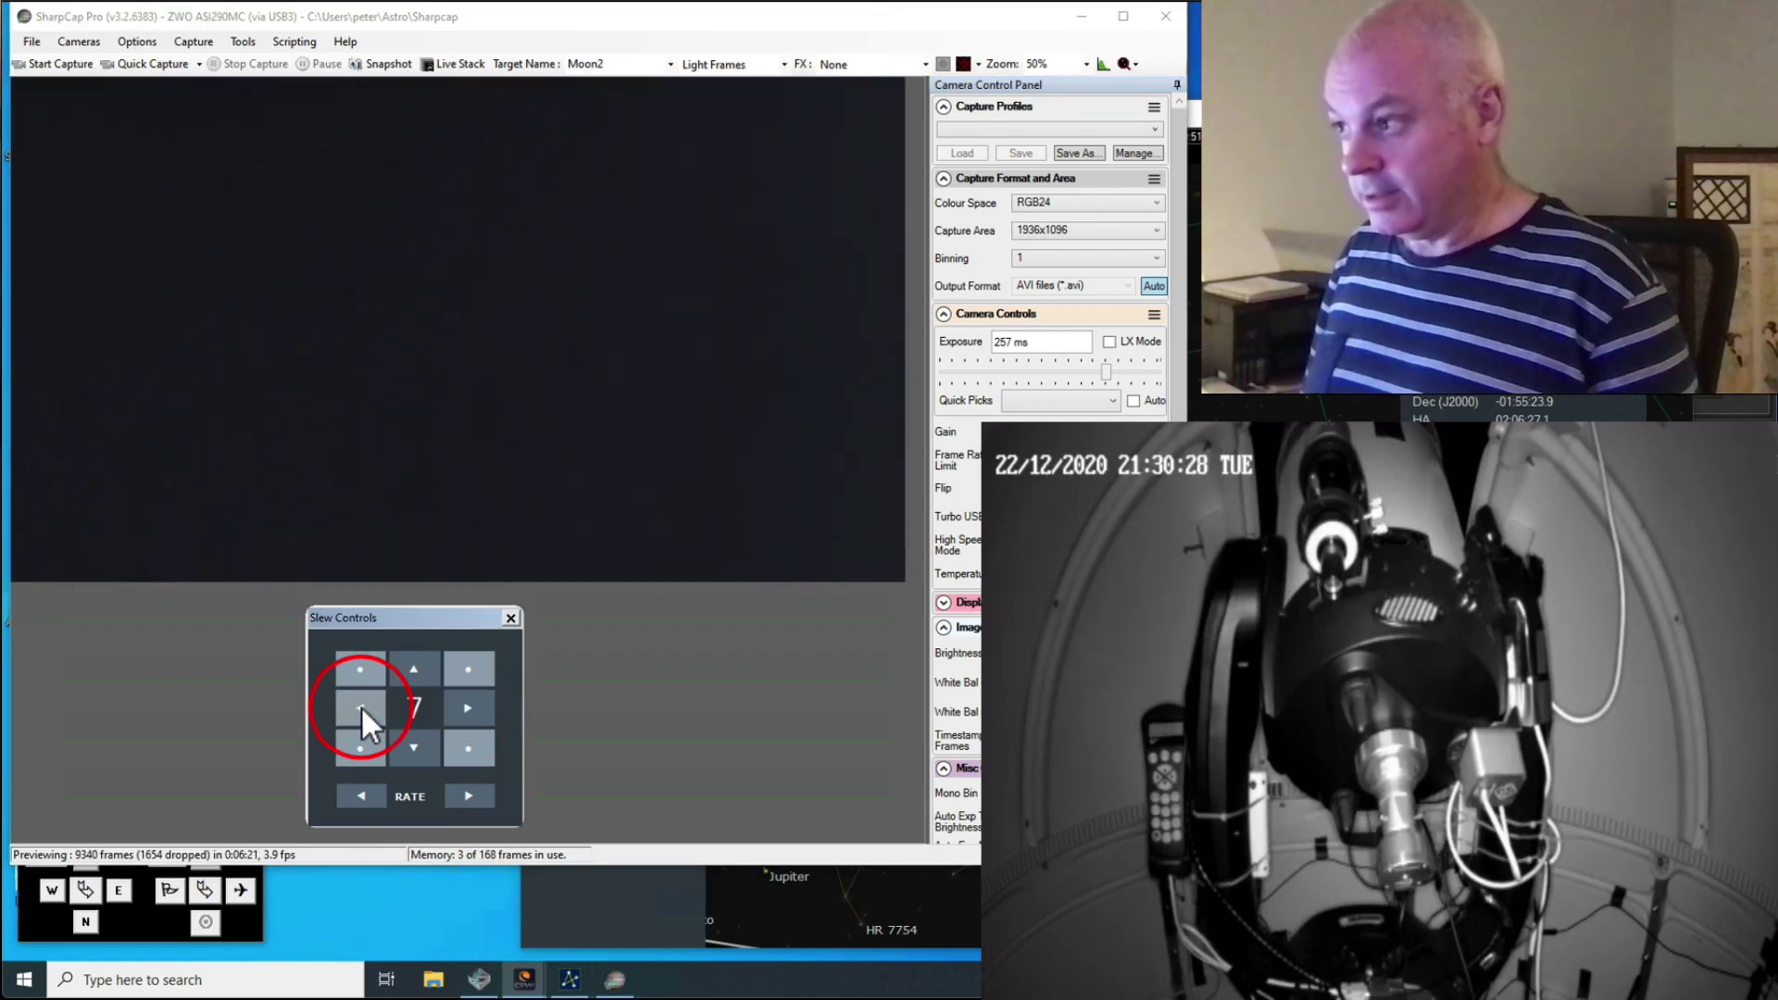
click(467, 707)
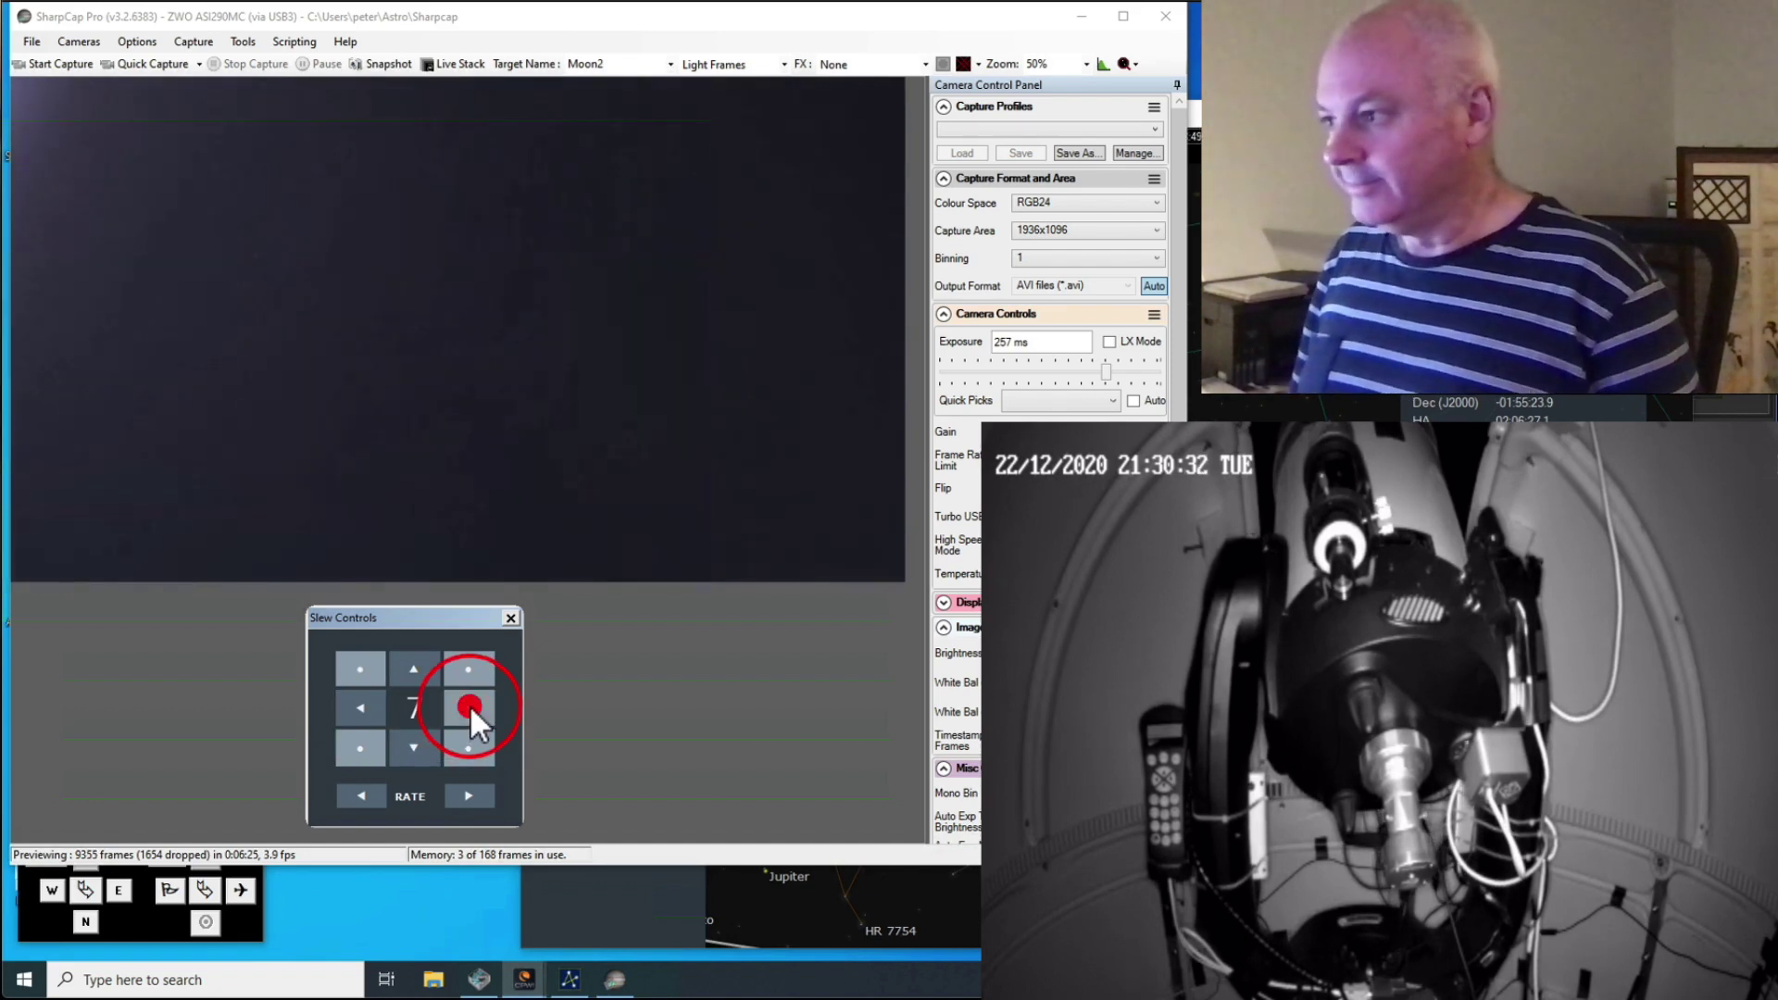
click(435, 761)
Step: Lower the mount's slew rate to 5 and nudge the telescope further onto the lunar disc
click(361, 794)
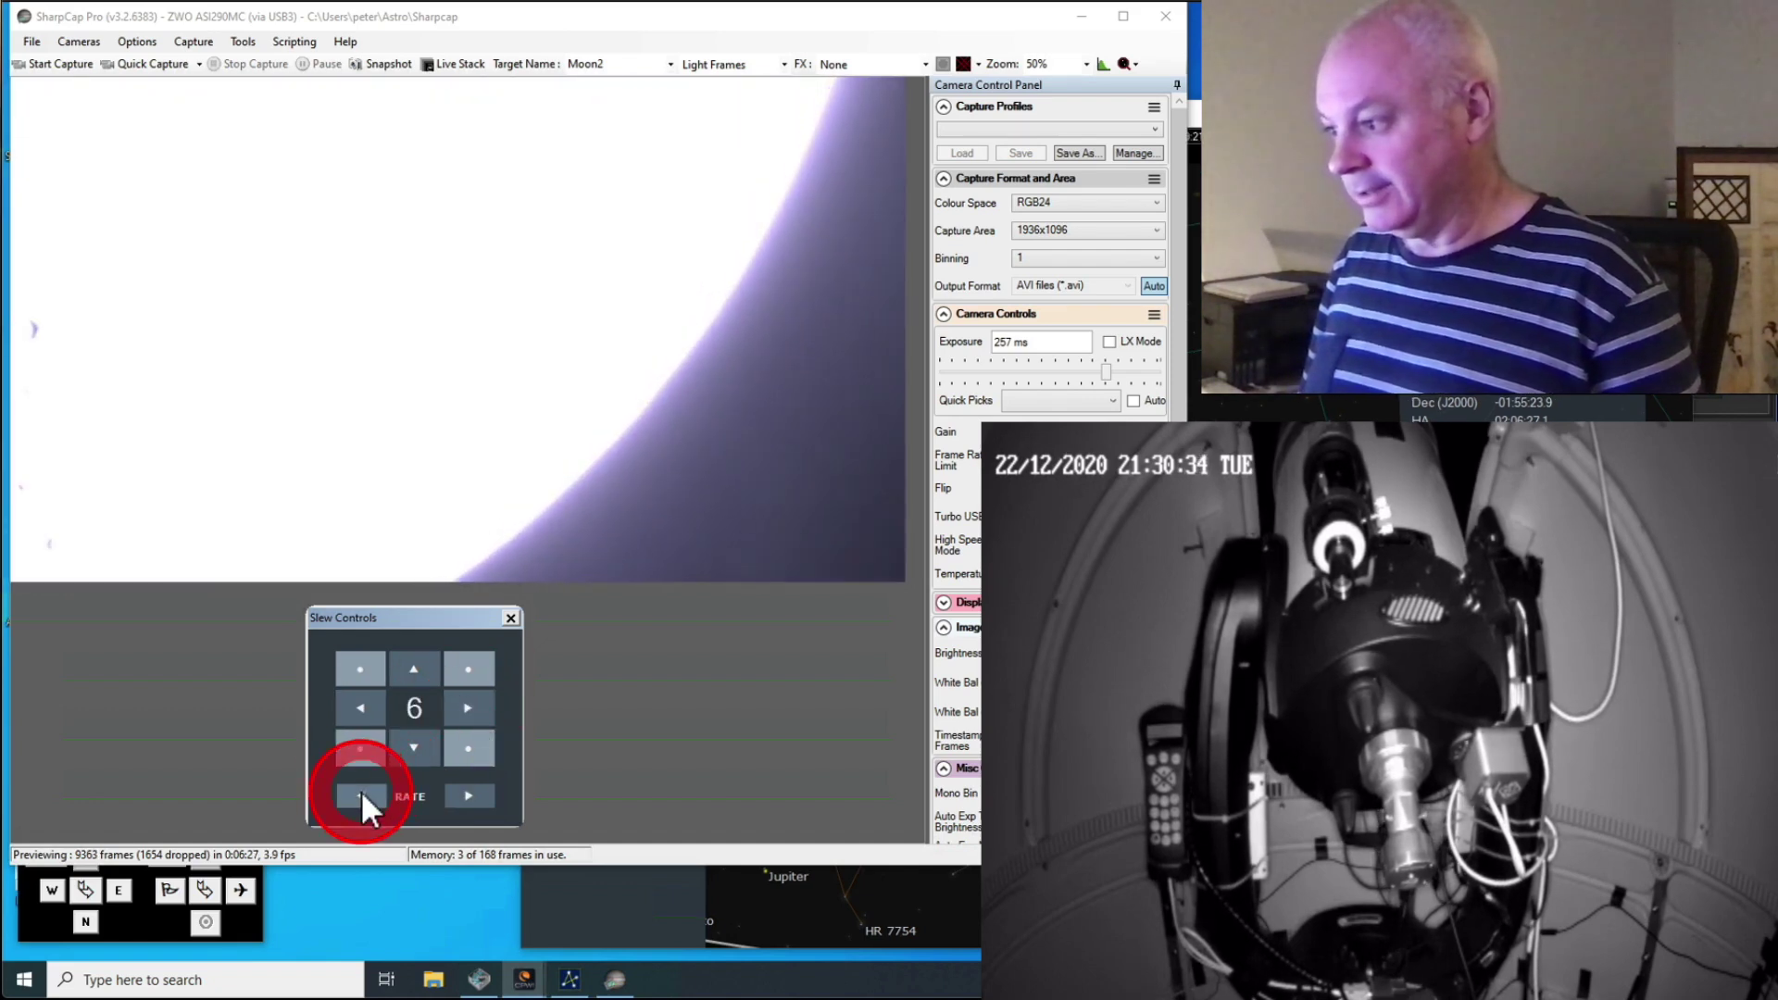
click(361, 794)
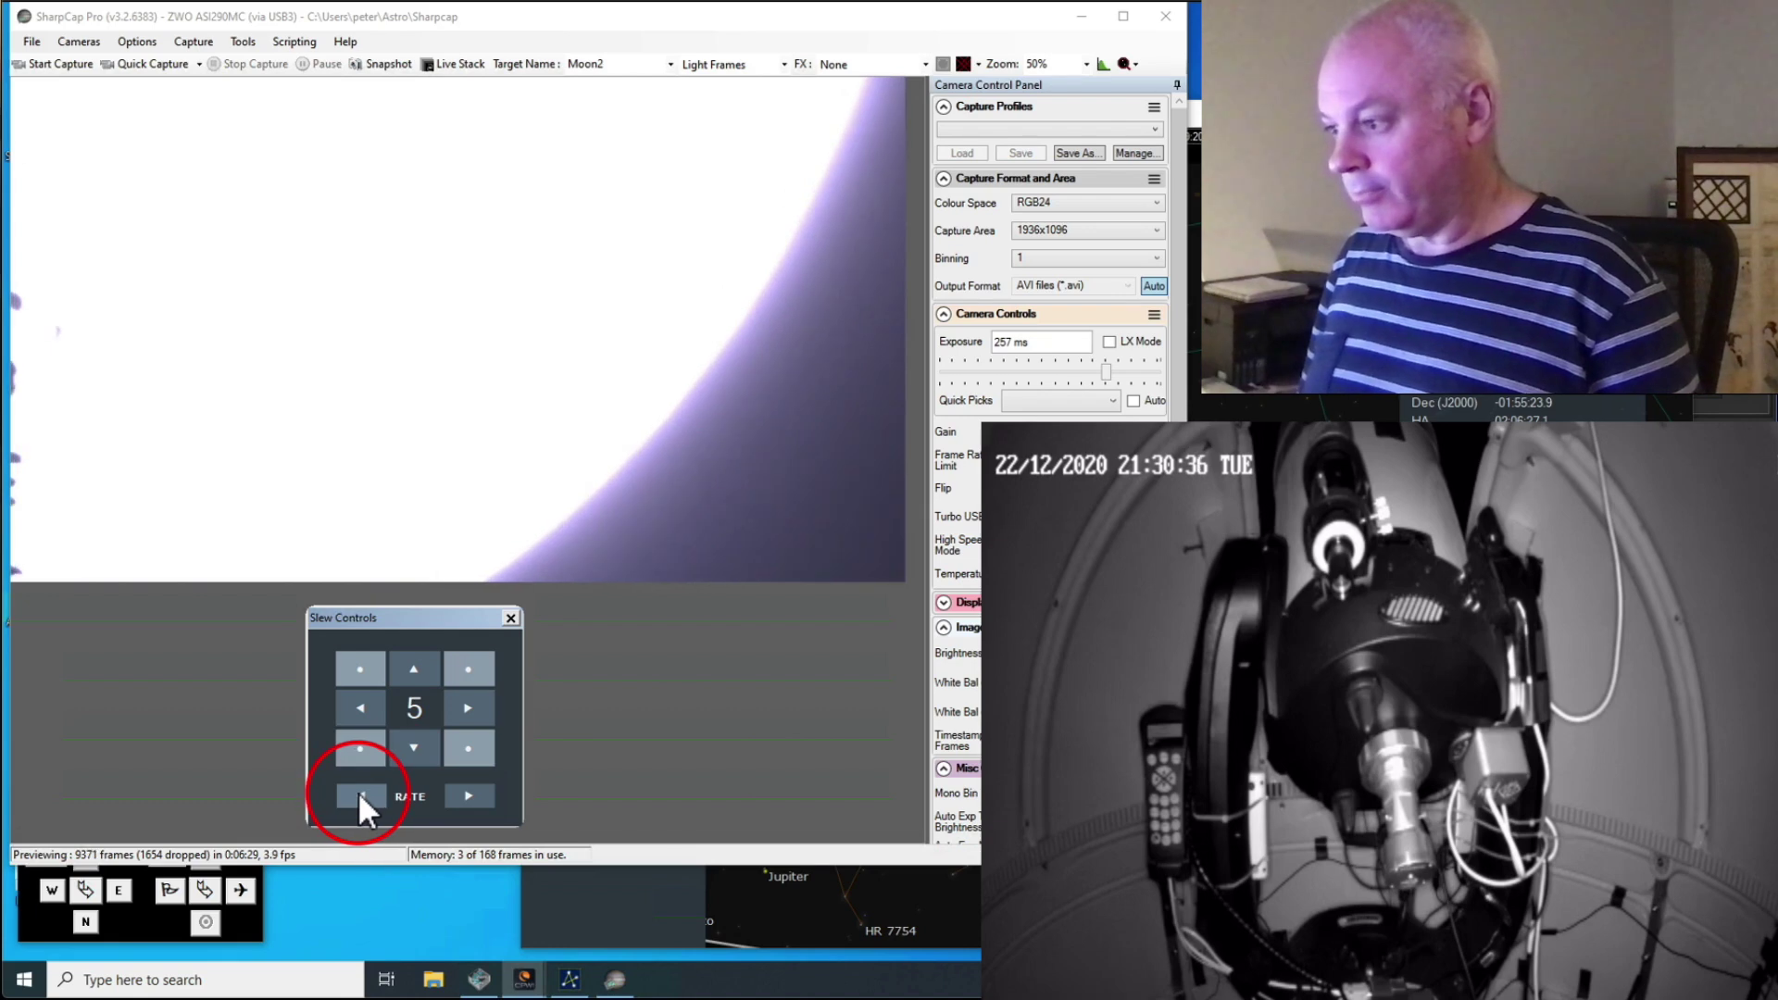
click(376, 719)
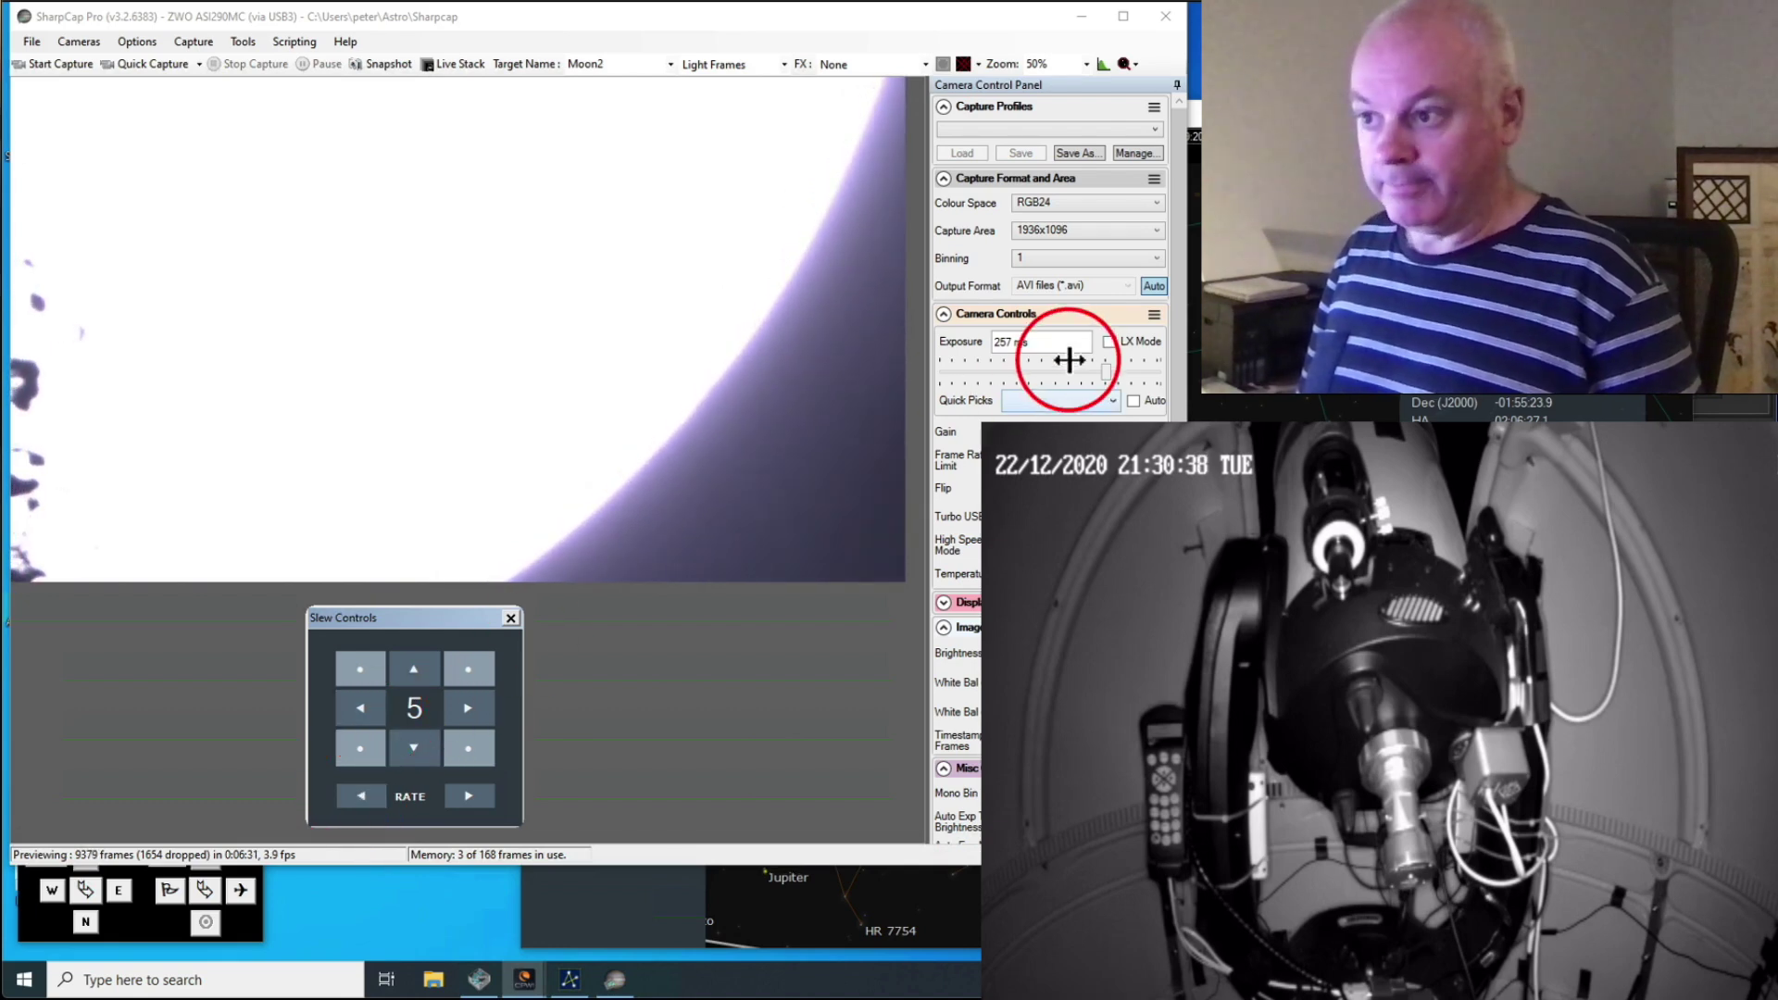
Step: Reduce the camera exposure to about 4 ms and slew across the Moon to frame its cratered surface
mouse_move(1101, 375)
drag(1102, 375, 1020, 396)
click(362, 707)
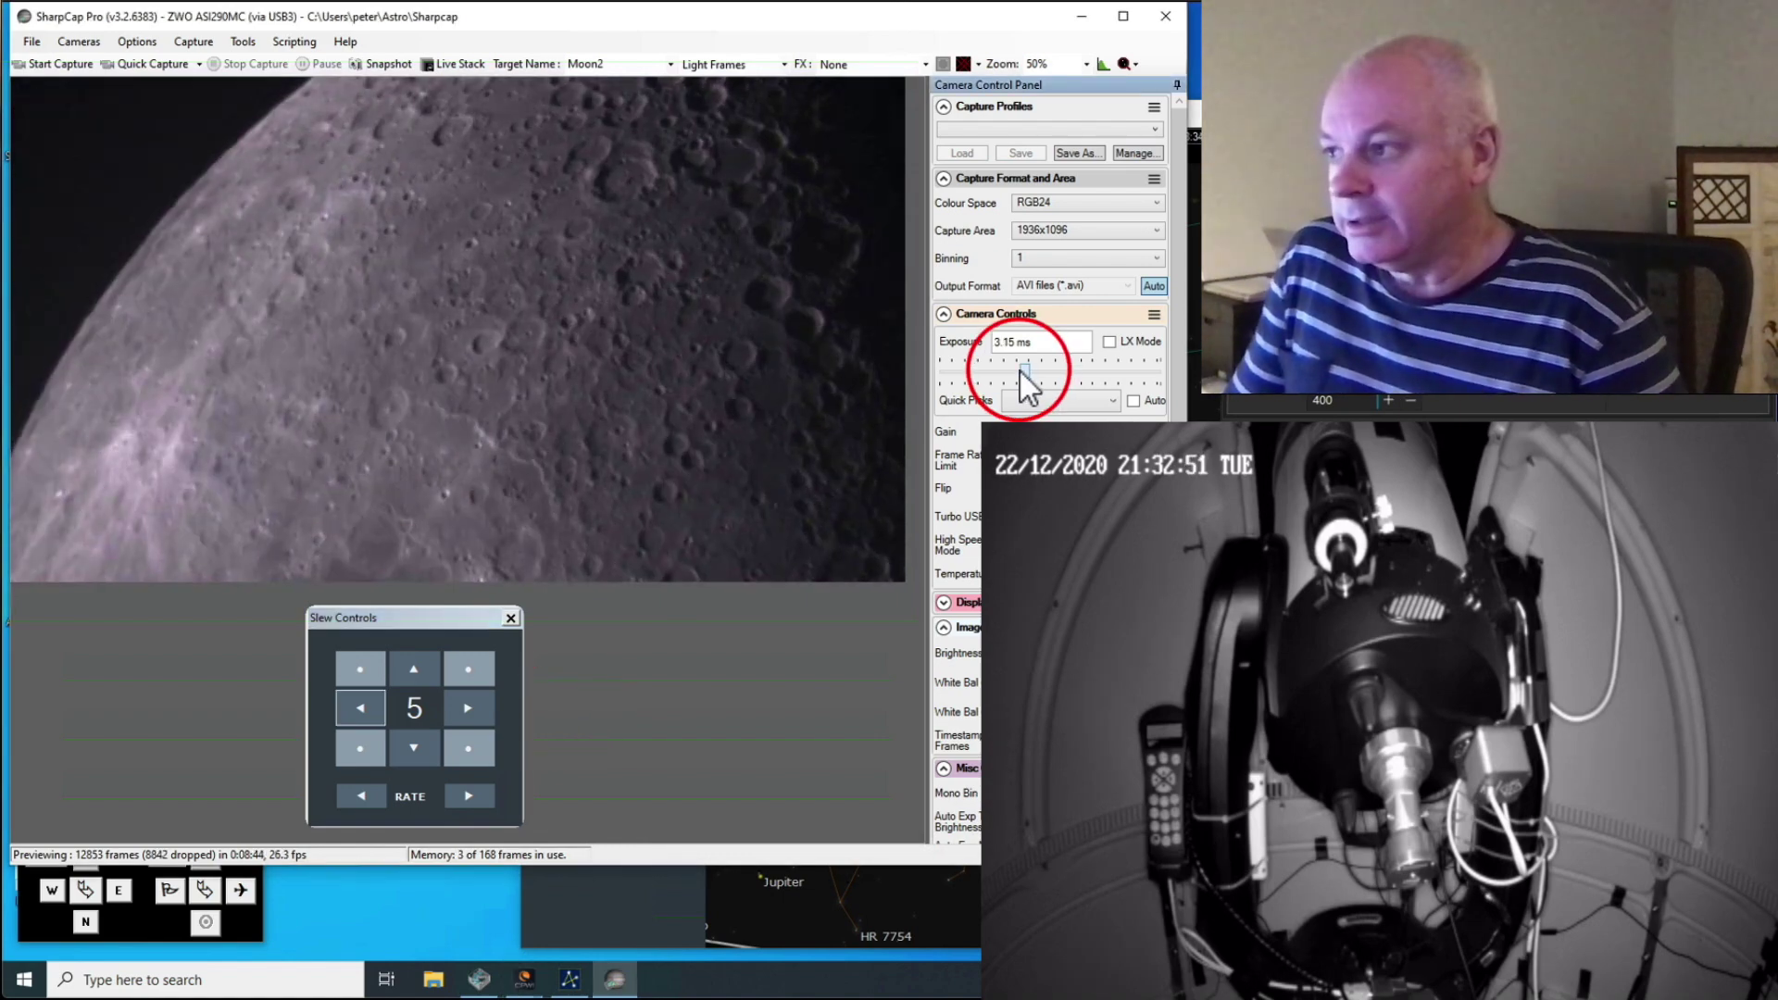
drag(1024, 374, 1038, 375)
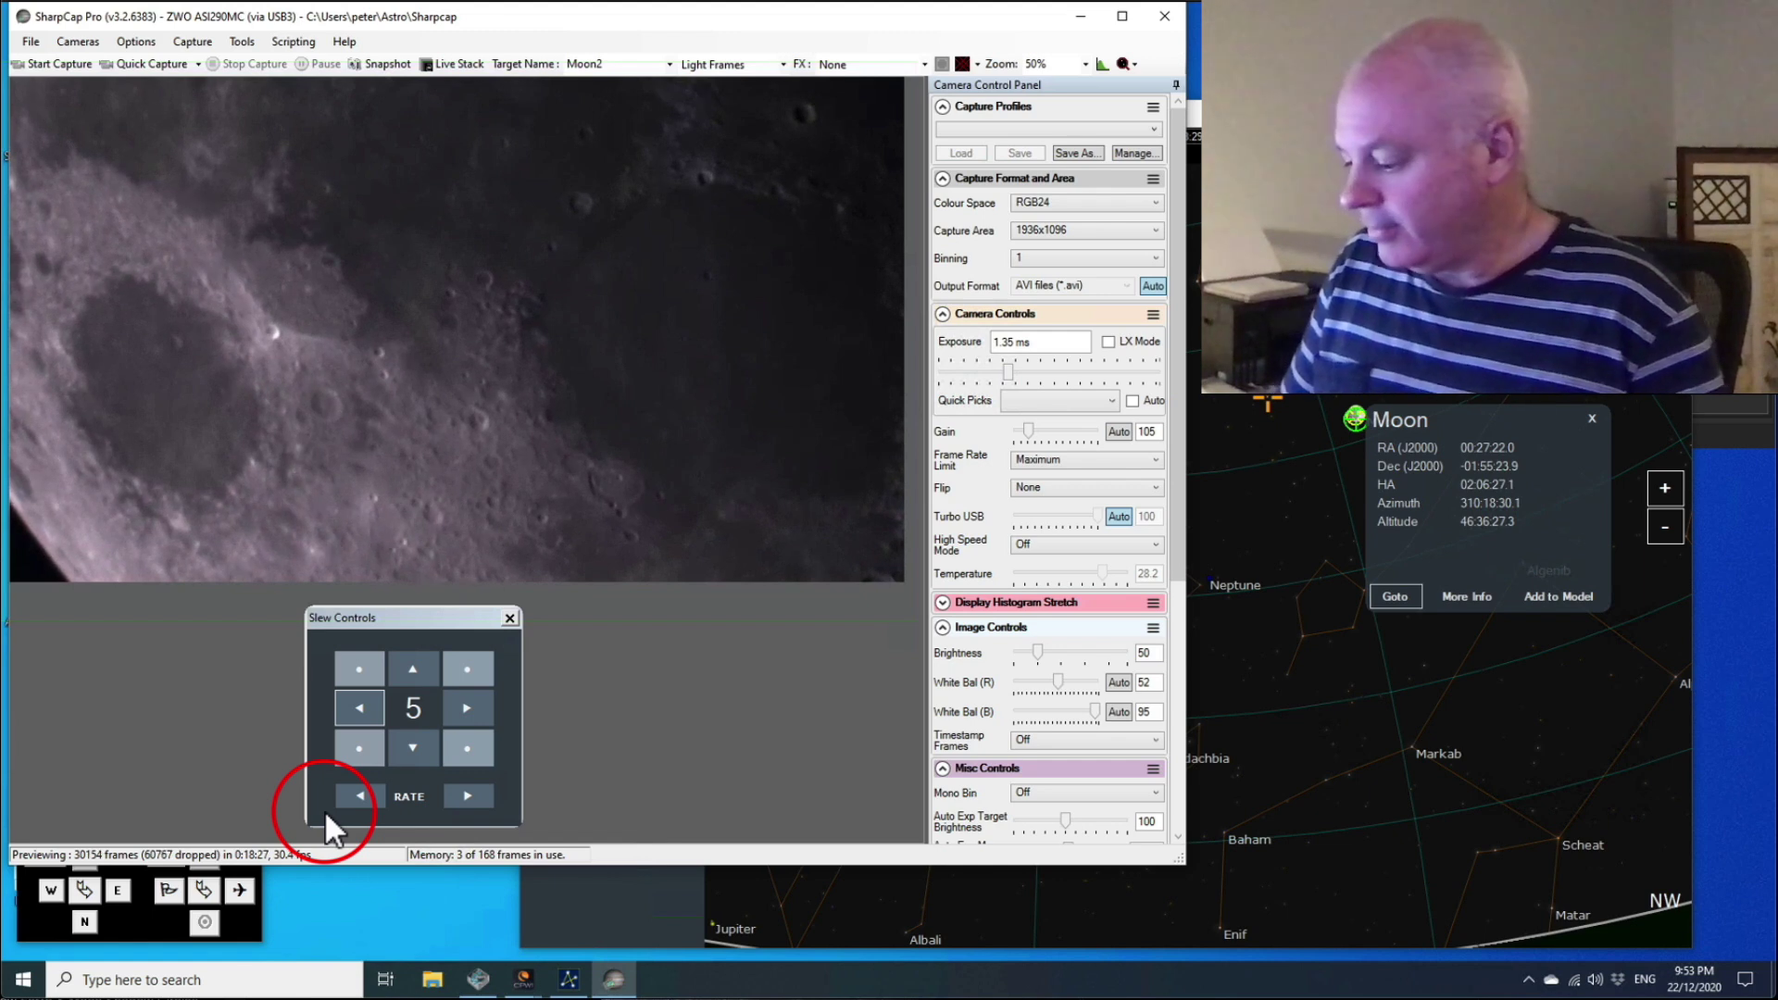
Step: Switch to SkySafari 6 Pro and turn on the Moon's surface labels
click(326, 824)
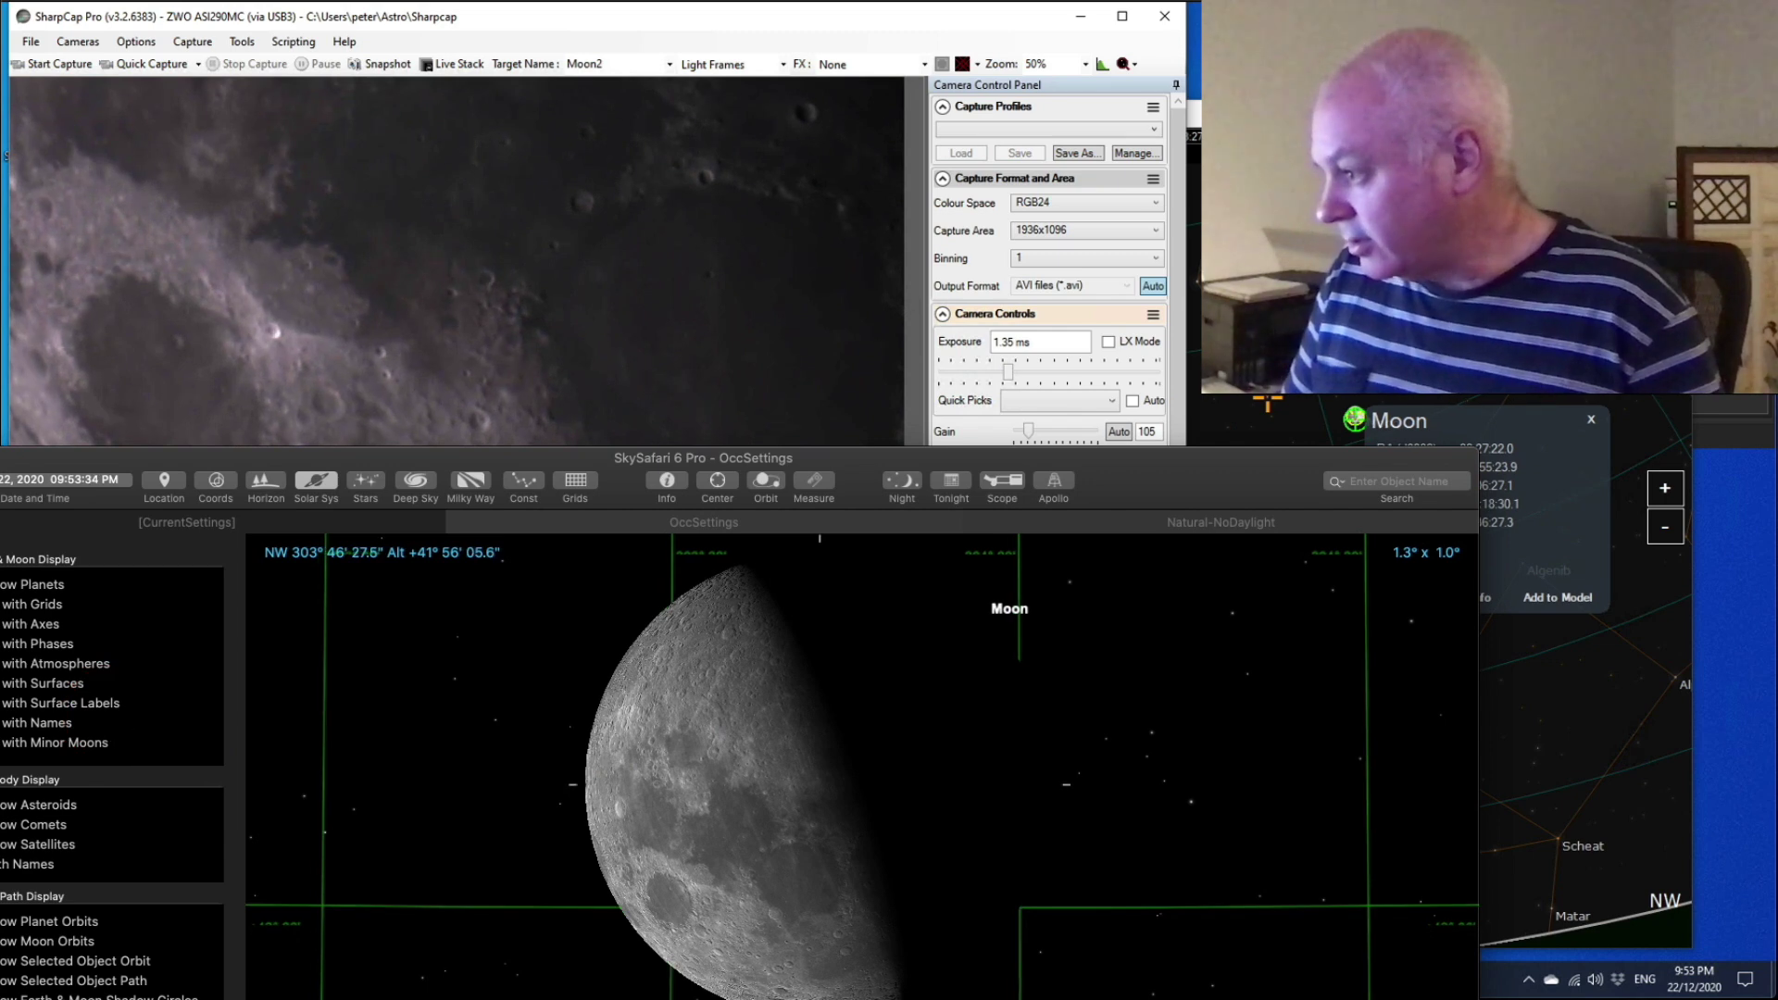
click(0, 703)
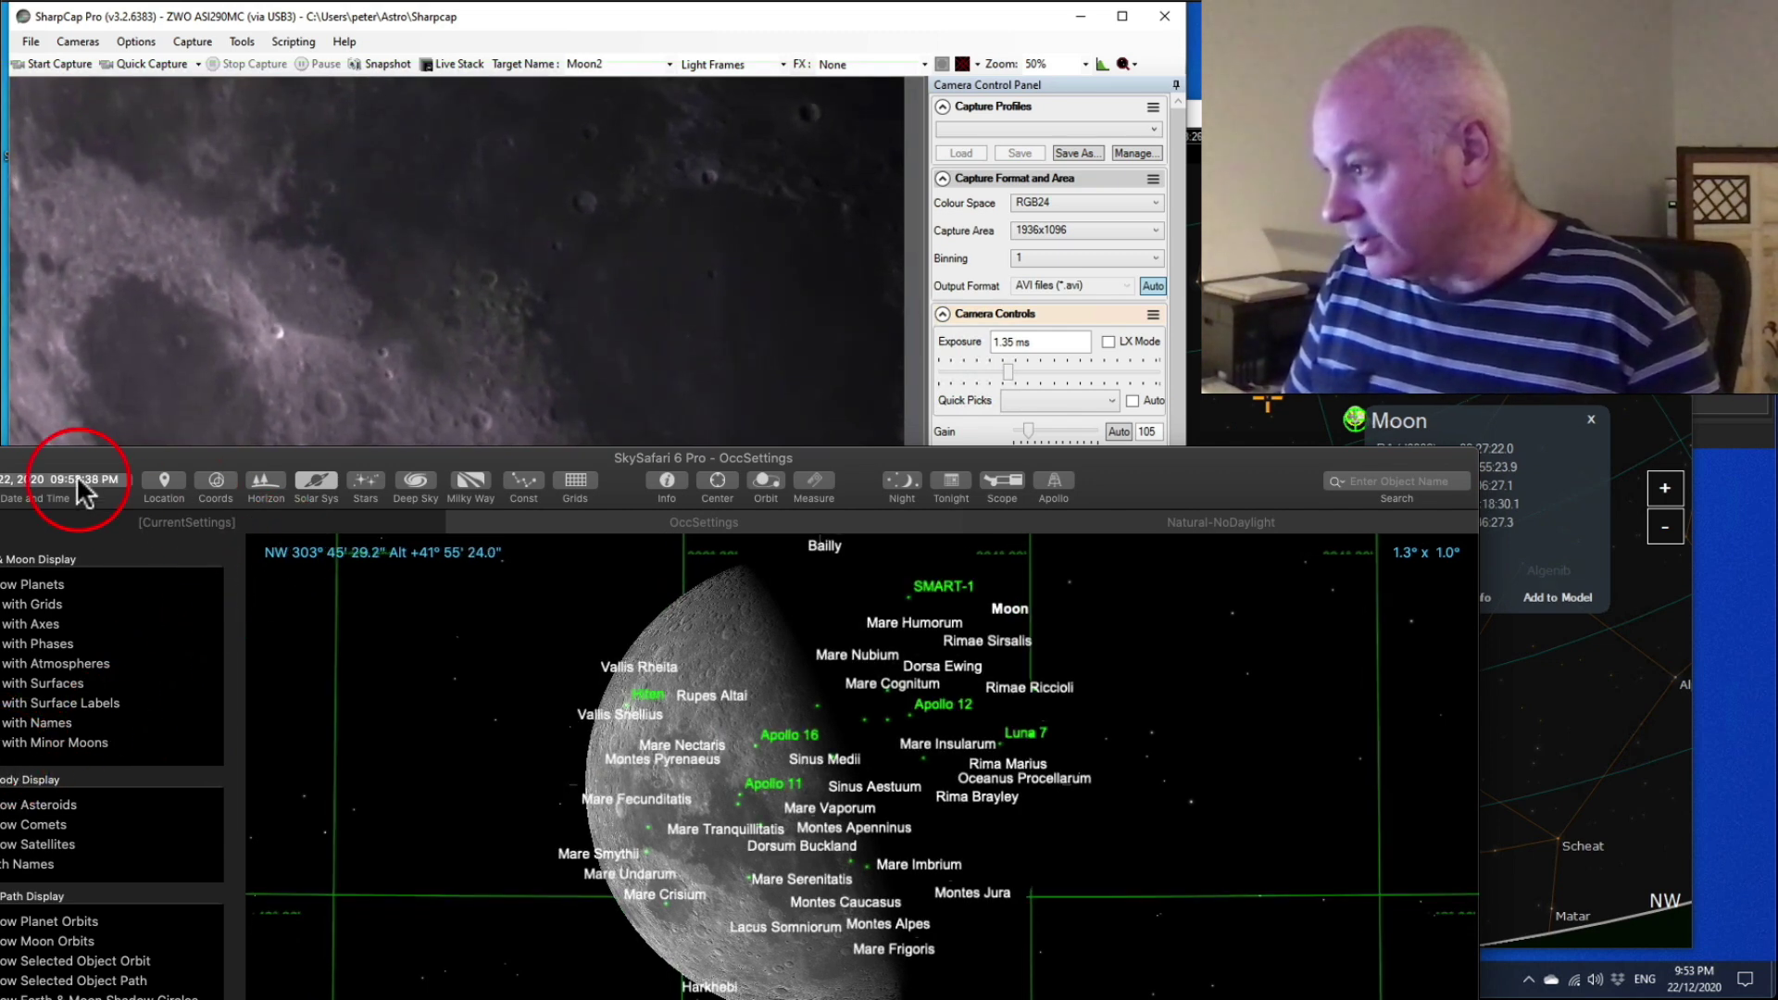
click(665, 479)
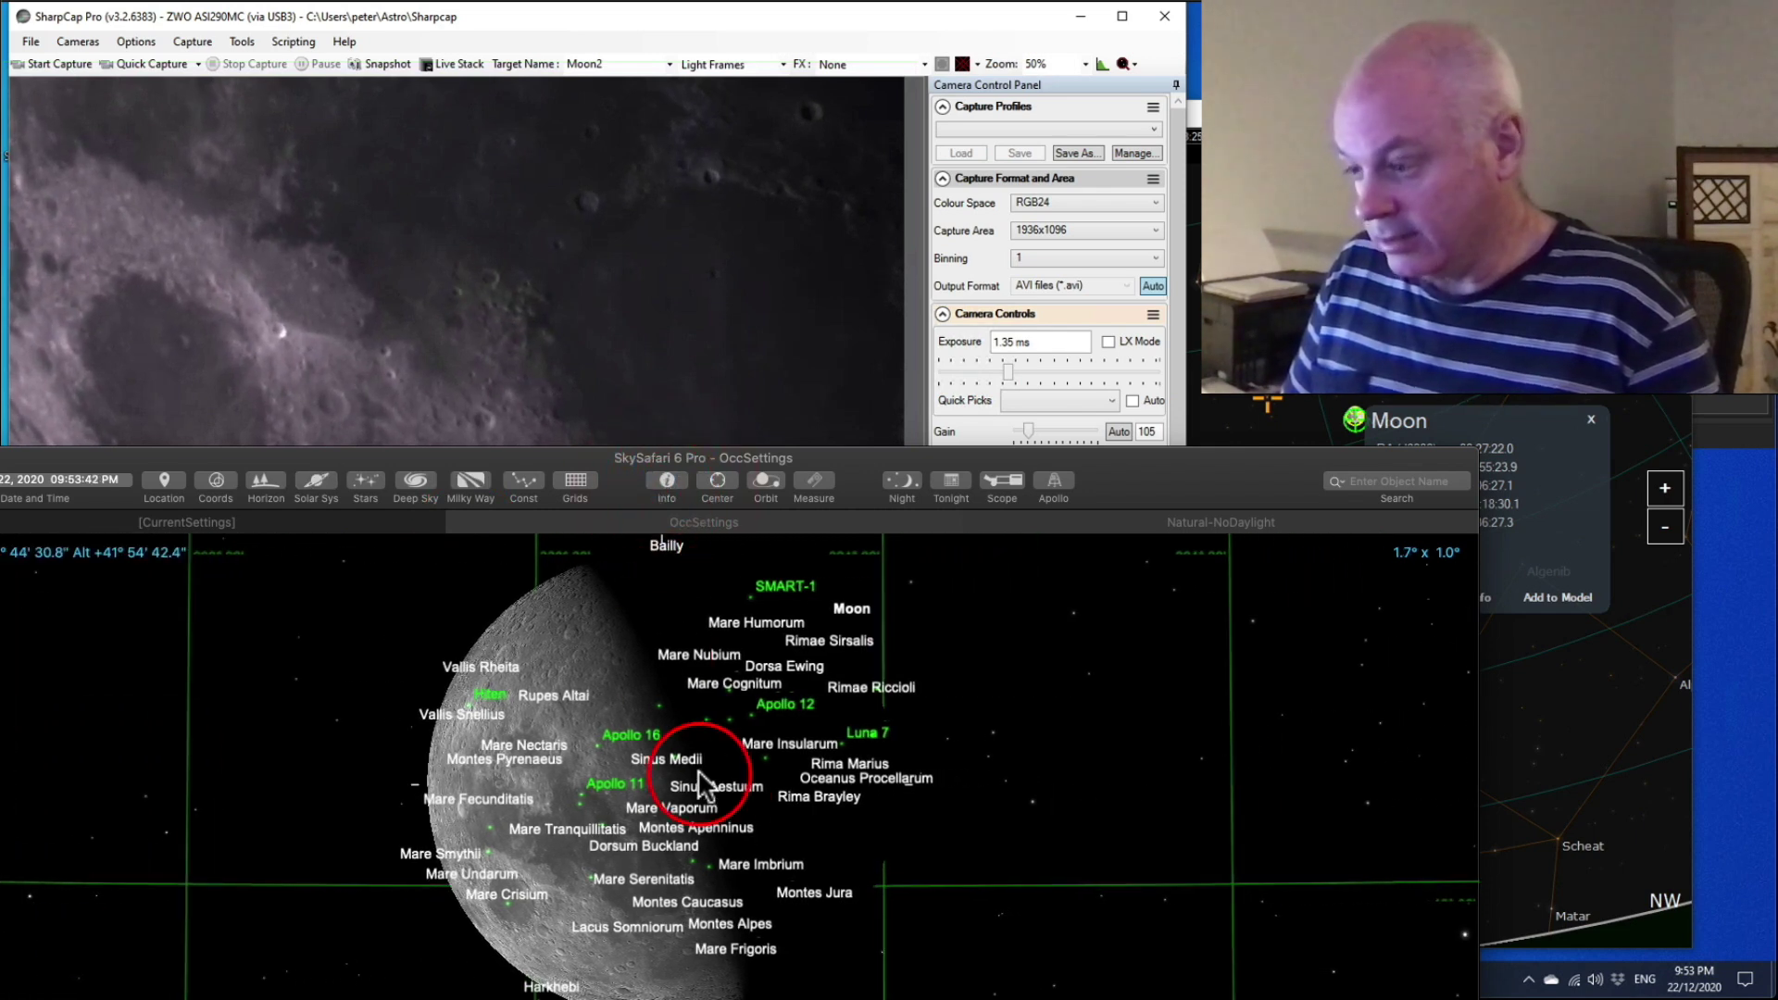
Step: Examine the labelled lunar seas, mountains and spacecraft landing sites from Mare Tranquillitatis and Mare Crisium across to Mare Imbrium and Chang'e 3
scroll(621, 783, up, 3)
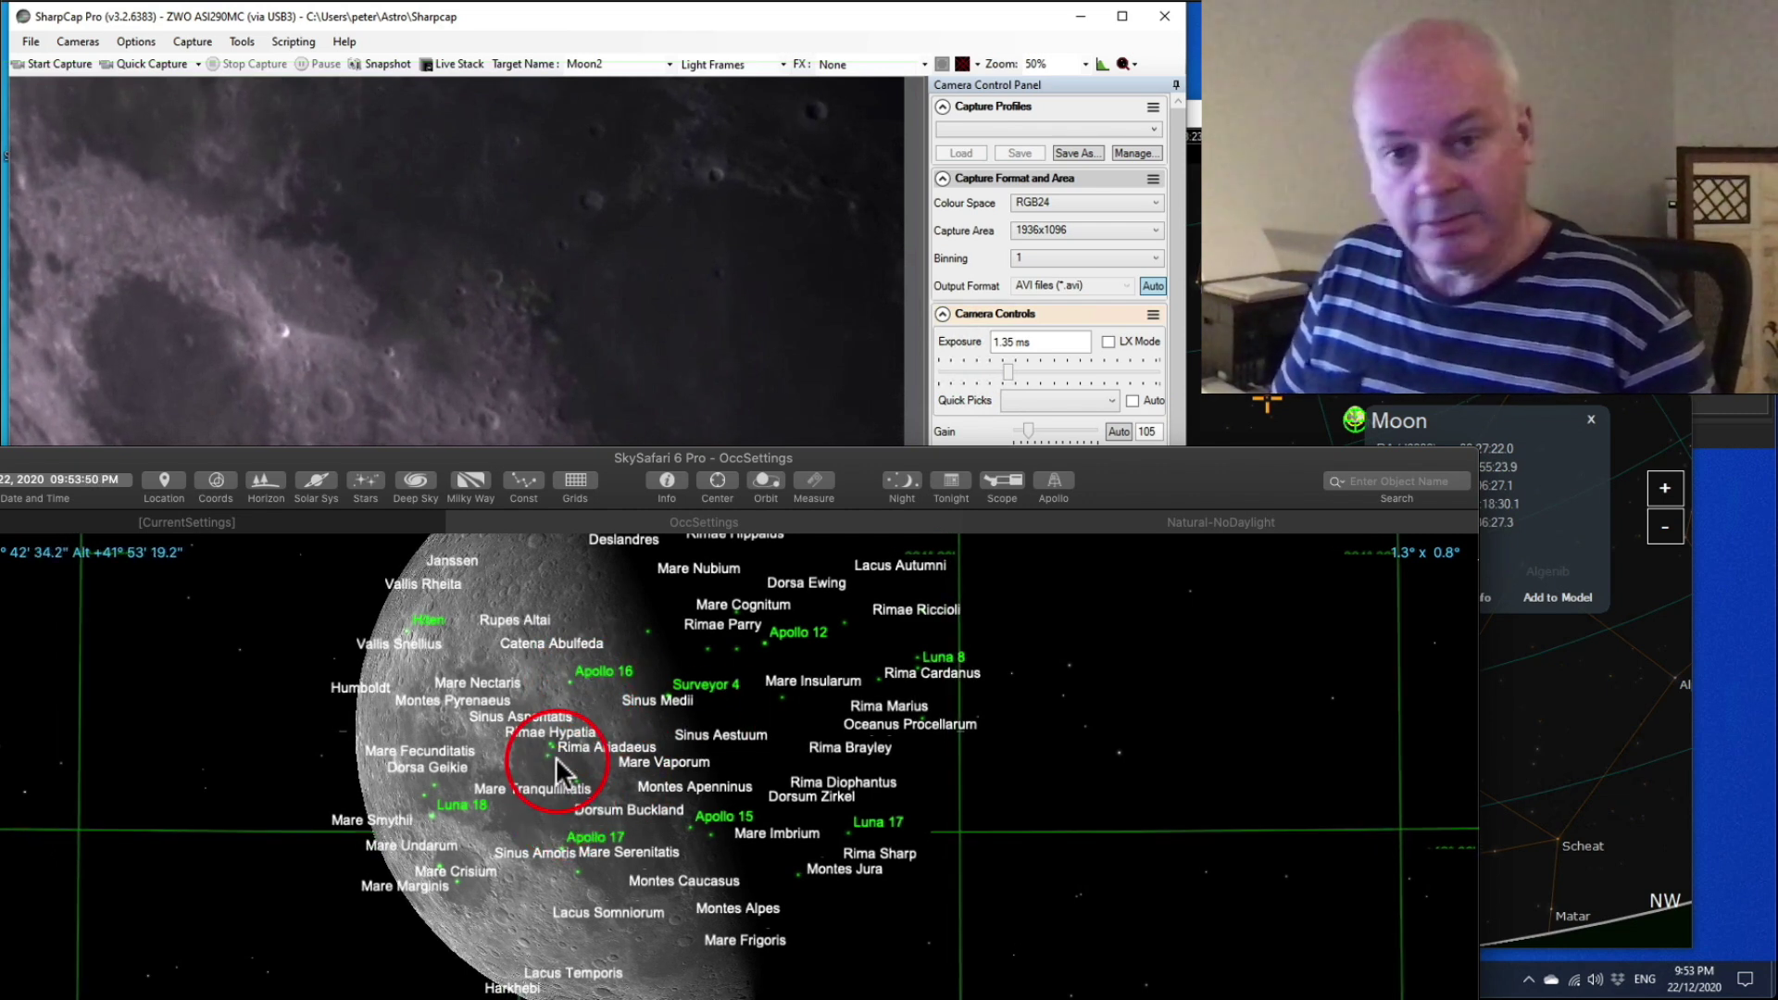
scroll(563, 767, up, 1)
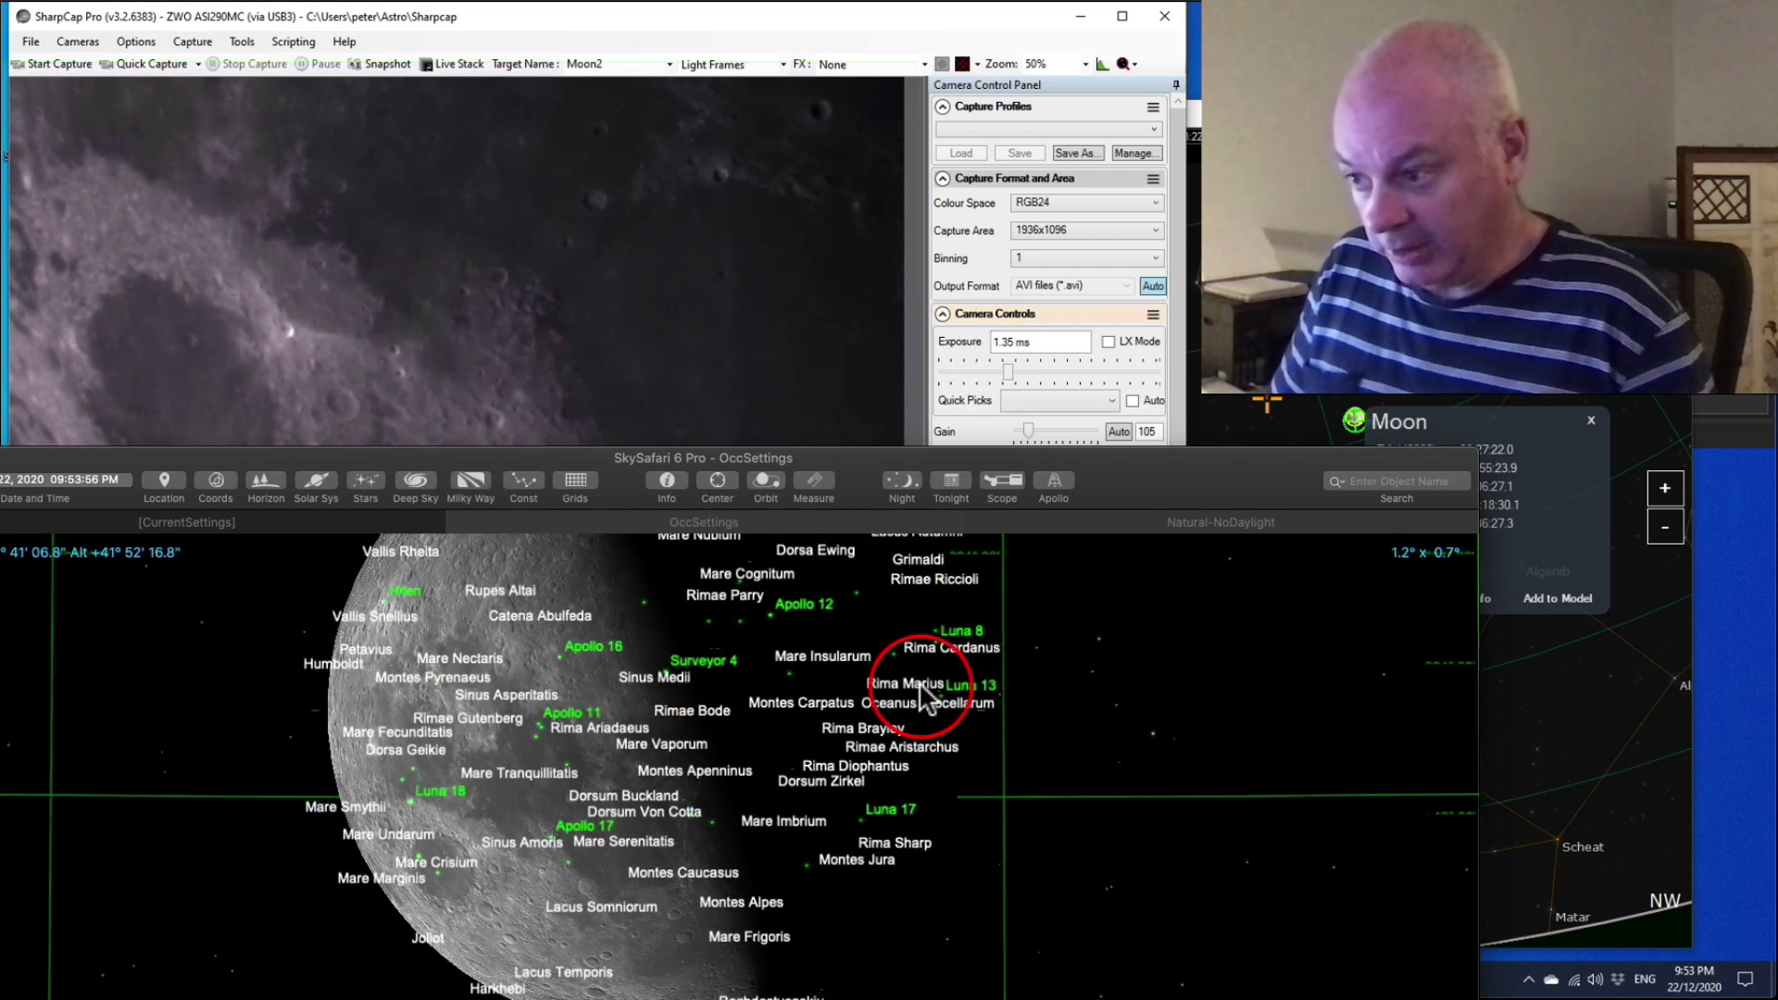
scroll(407, 601, up, 3)
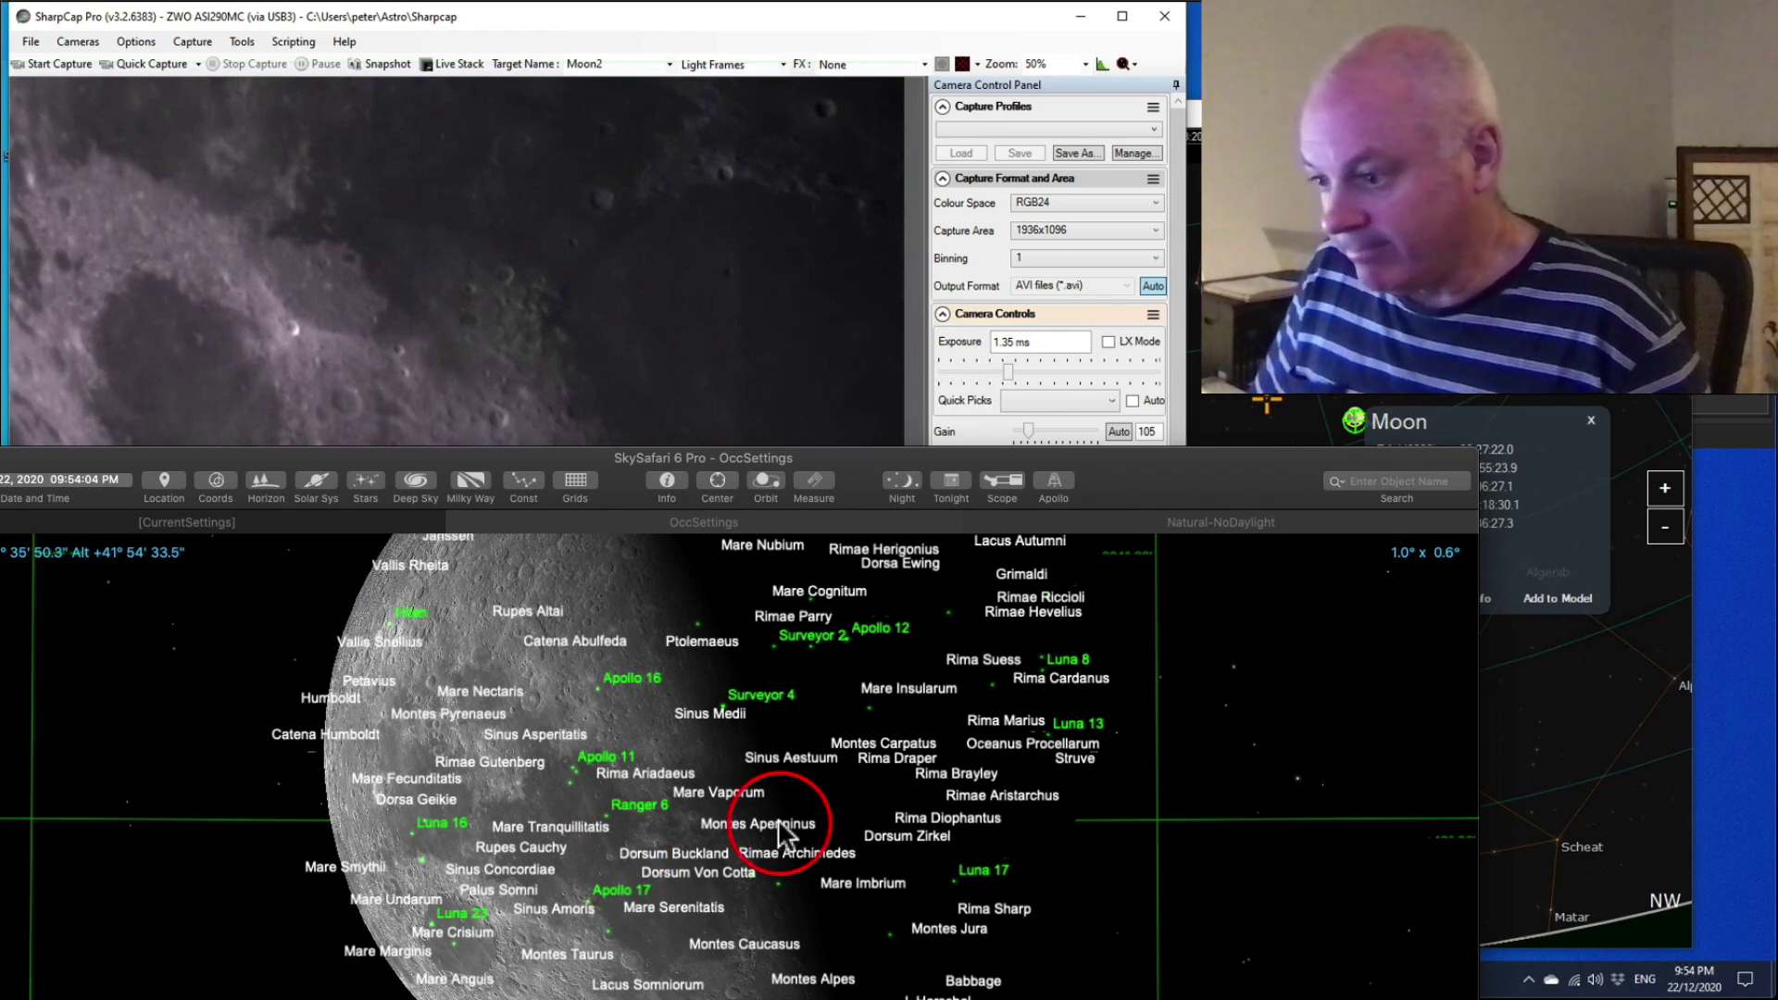
scroll(734, 824, up, 5)
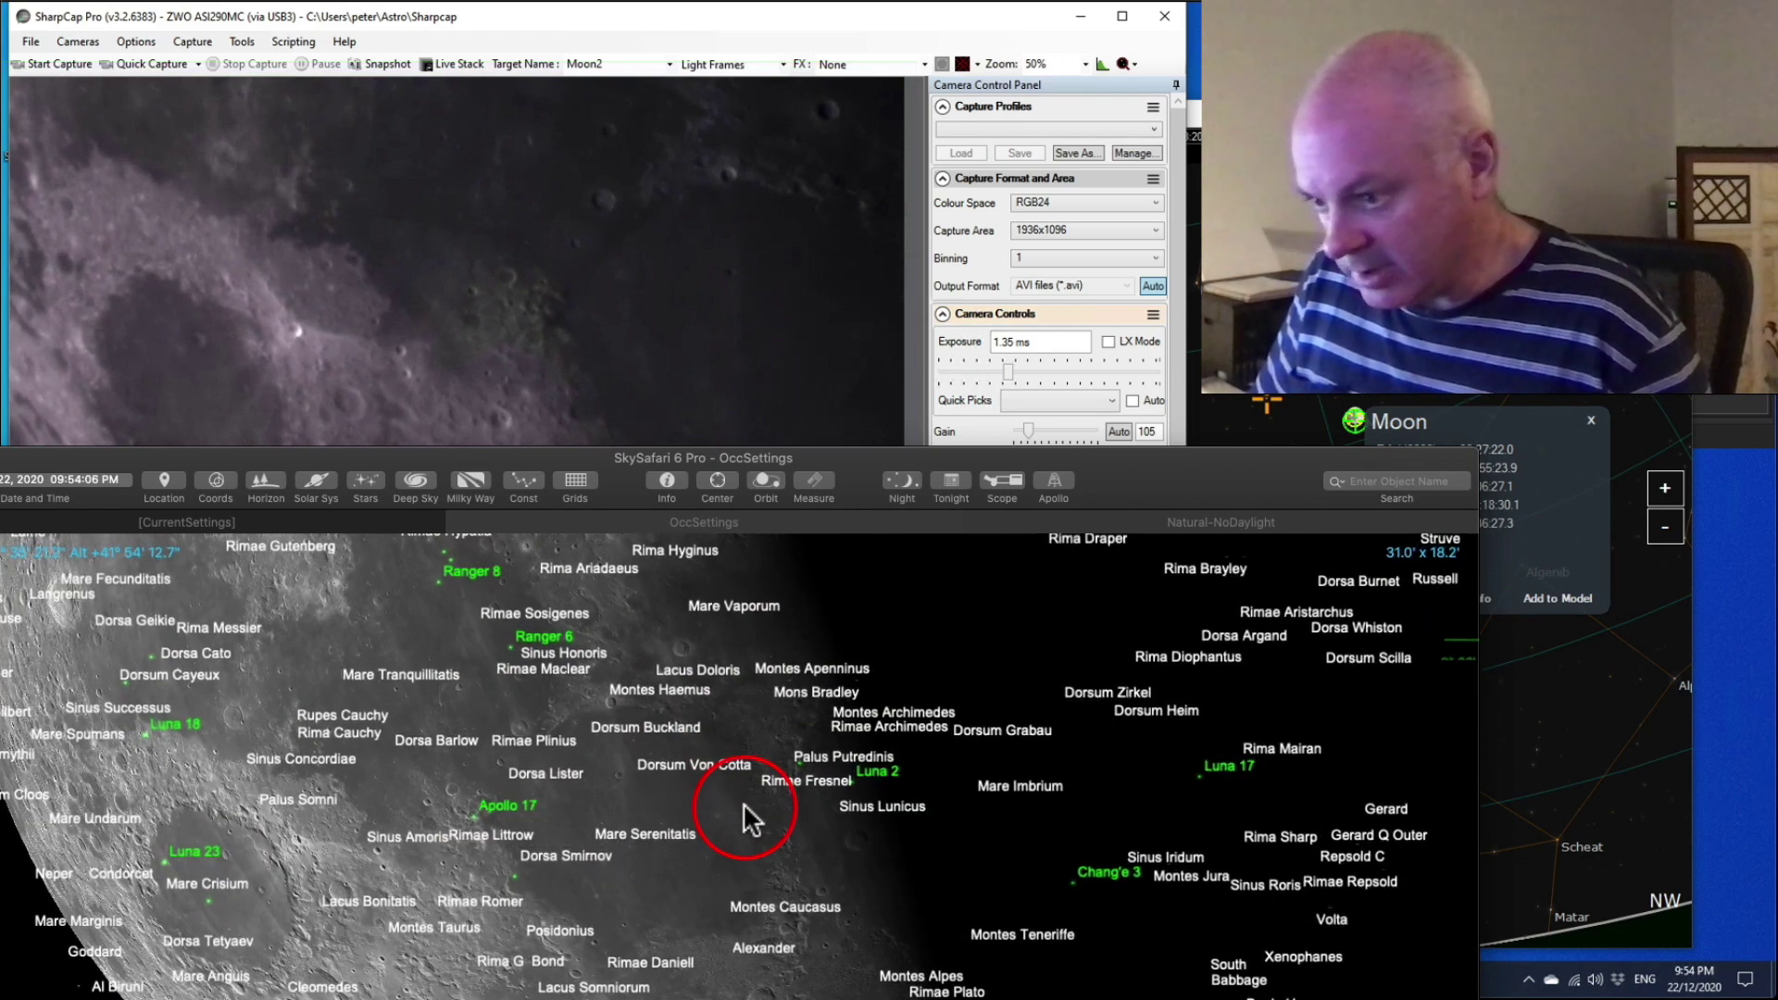
scroll(743, 803, up, 1)
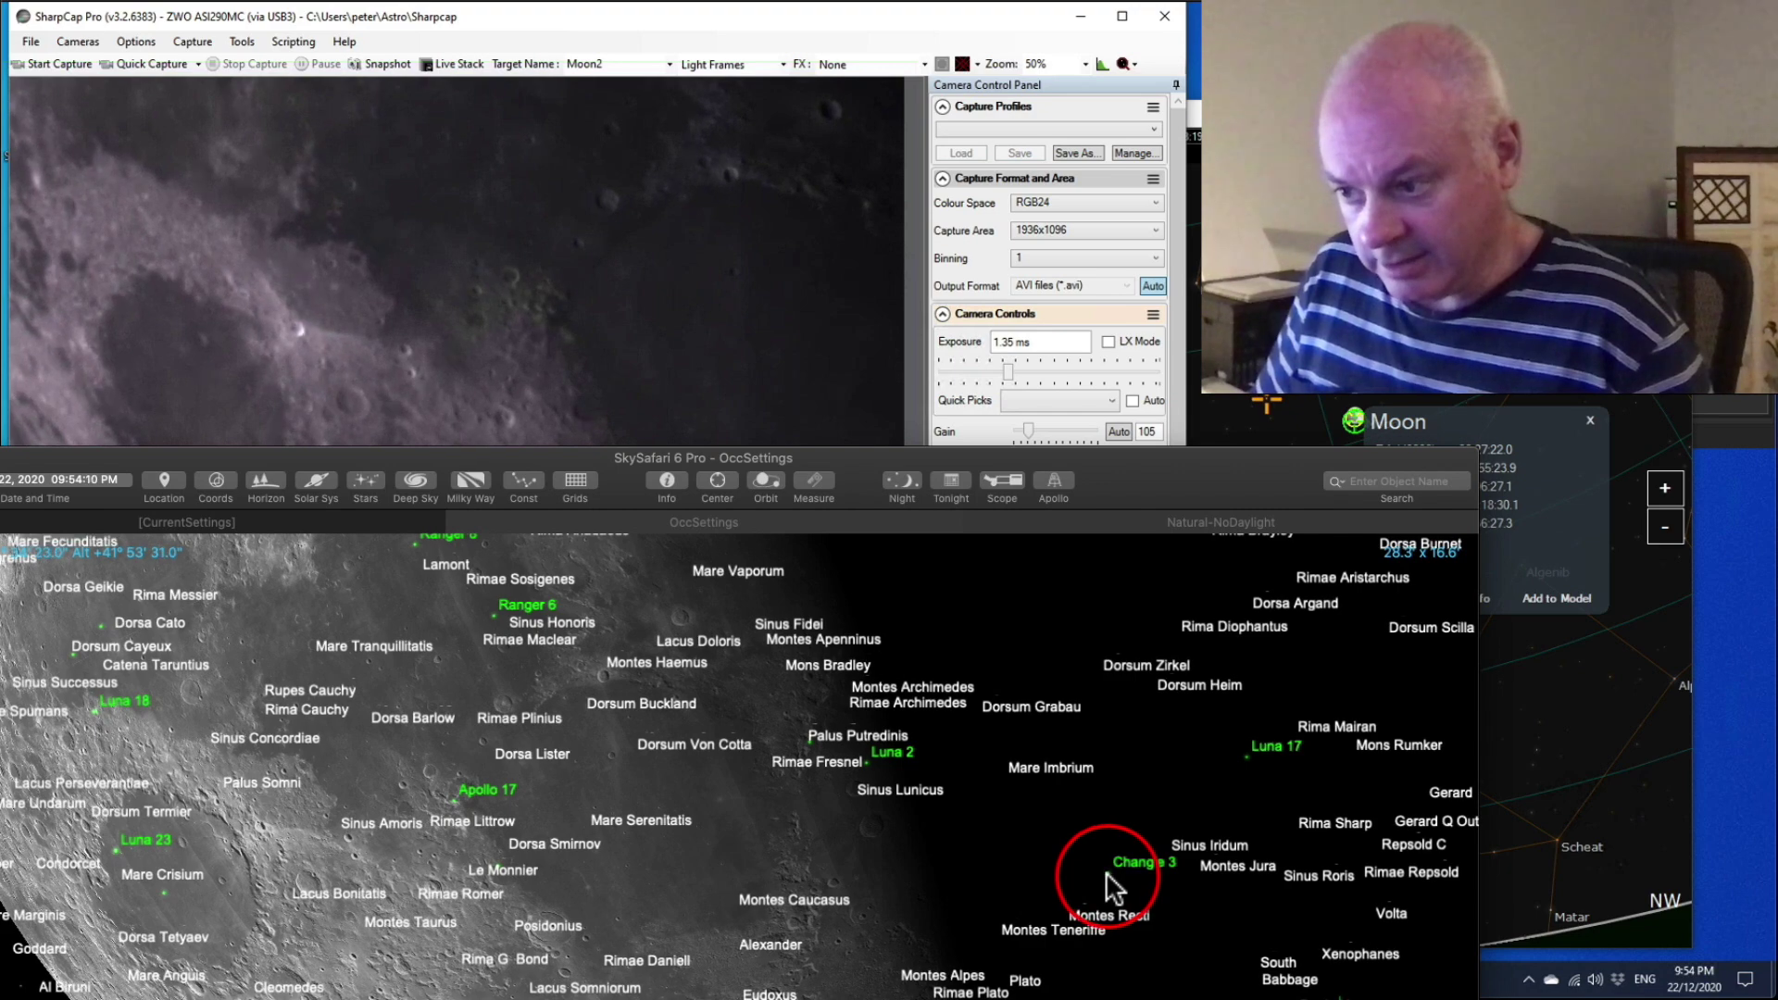
scroll(1106, 871, down, 2)
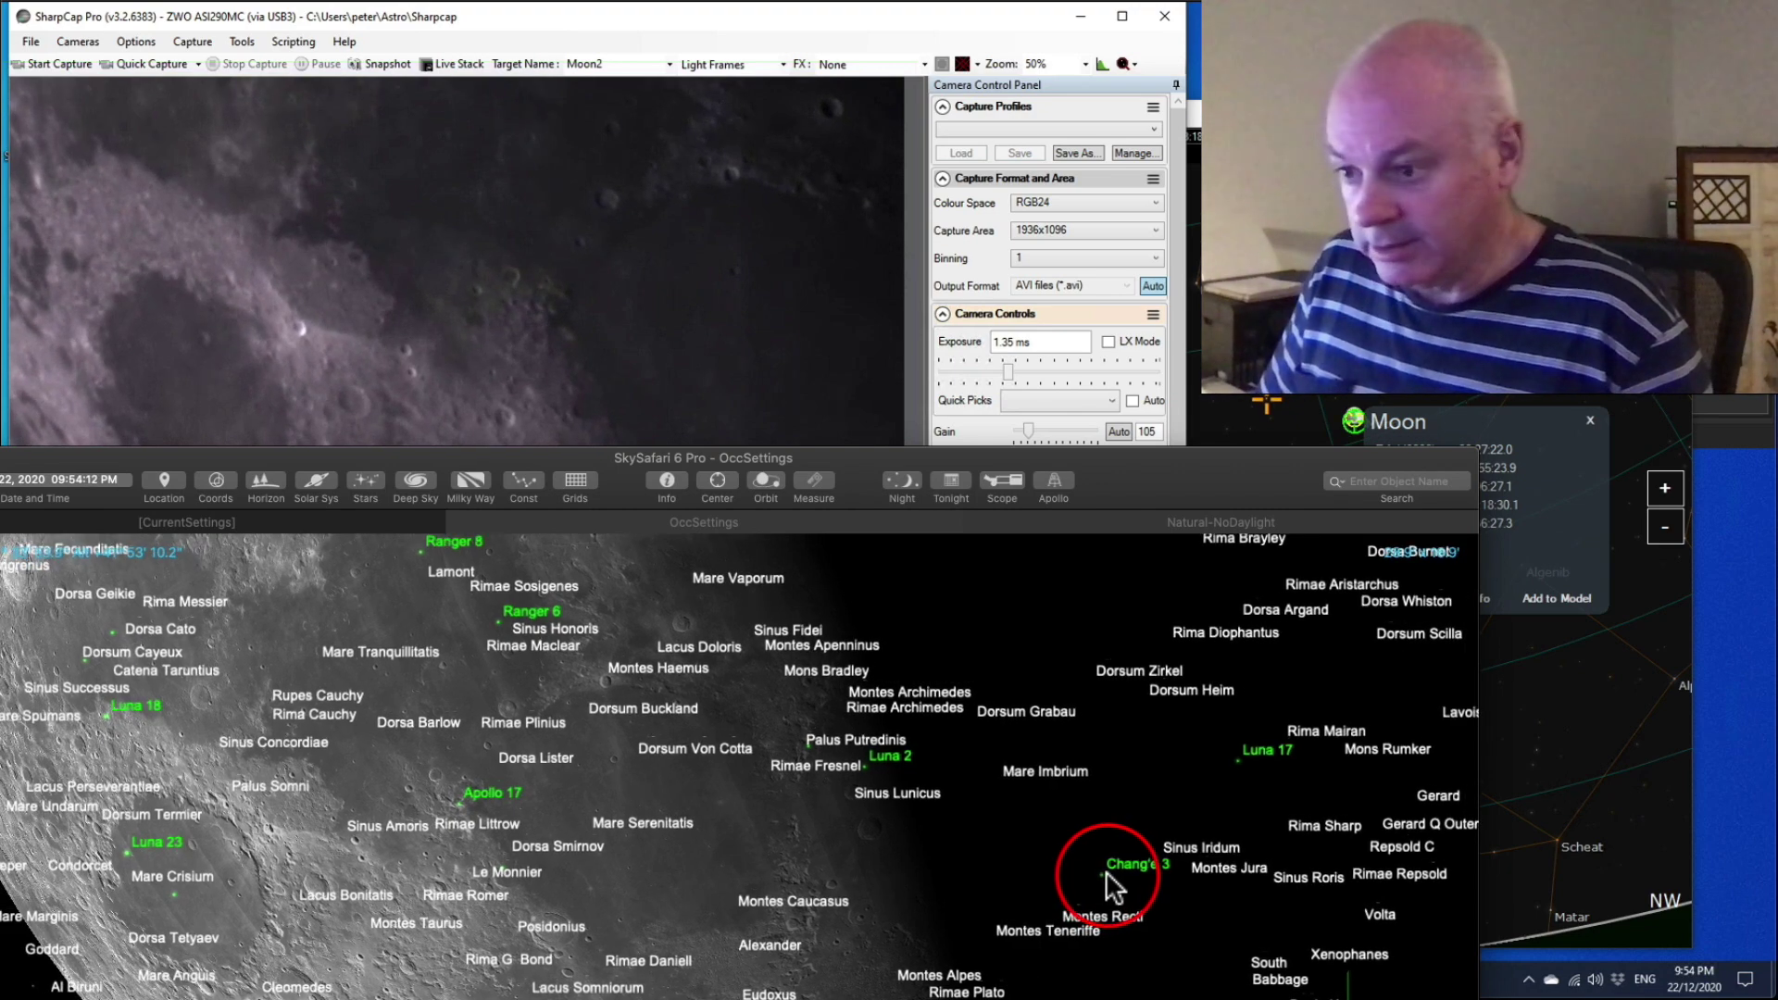
scroll(1105, 870, down, 3)
drag(907, 895, 871, 741)
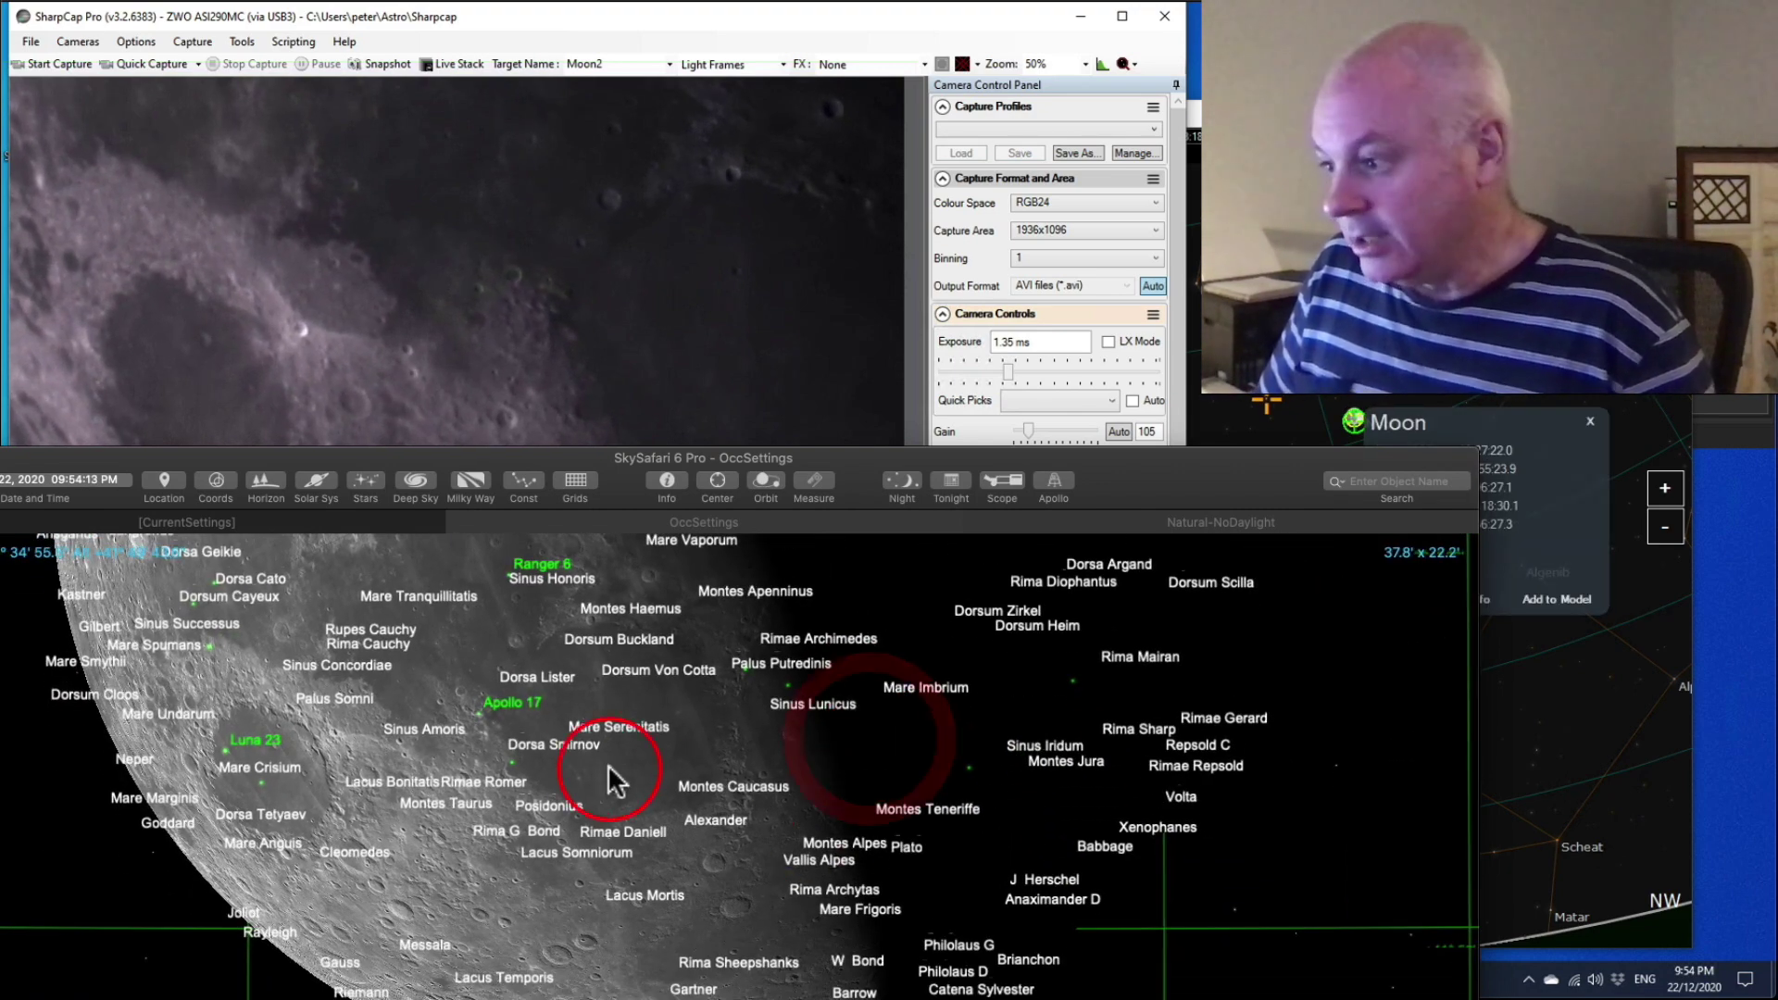
drag(608, 763, 712, 872)
drag(631, 687, 664, 763)
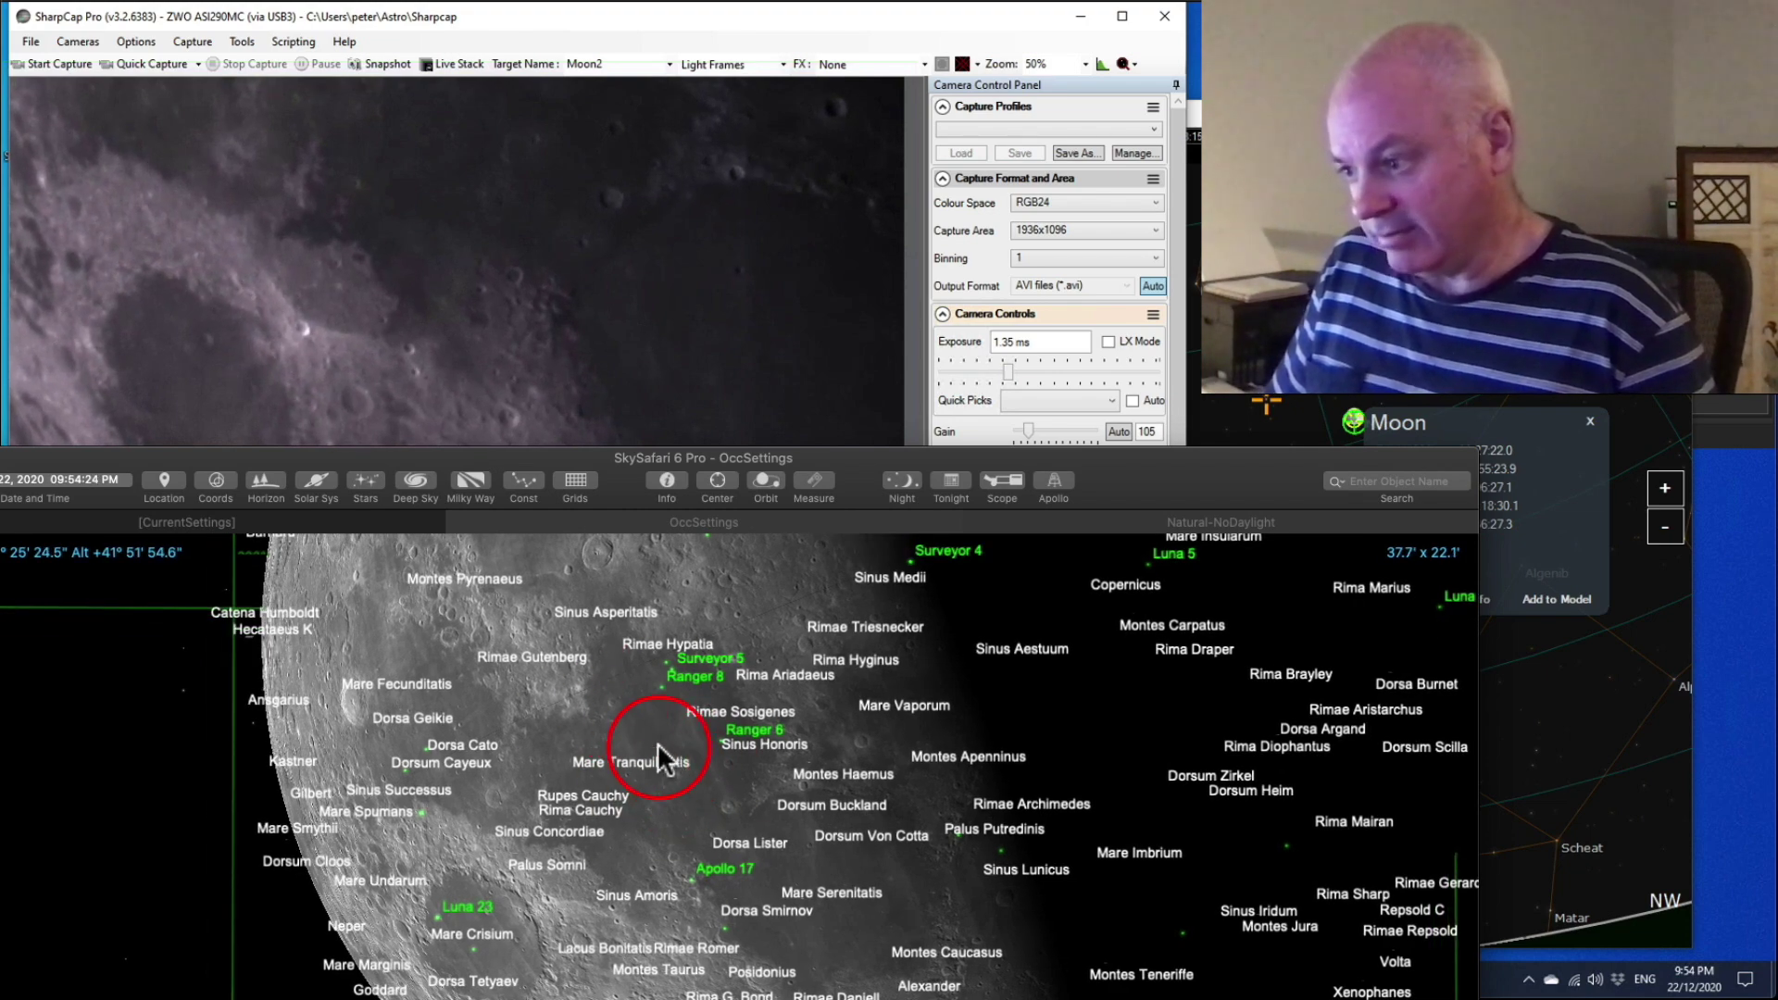
Step: Return to SharpCap, slew the camera view to the Mare Tranquillitatis region and raise the exposure to 3.31 ms
click(454, 358)
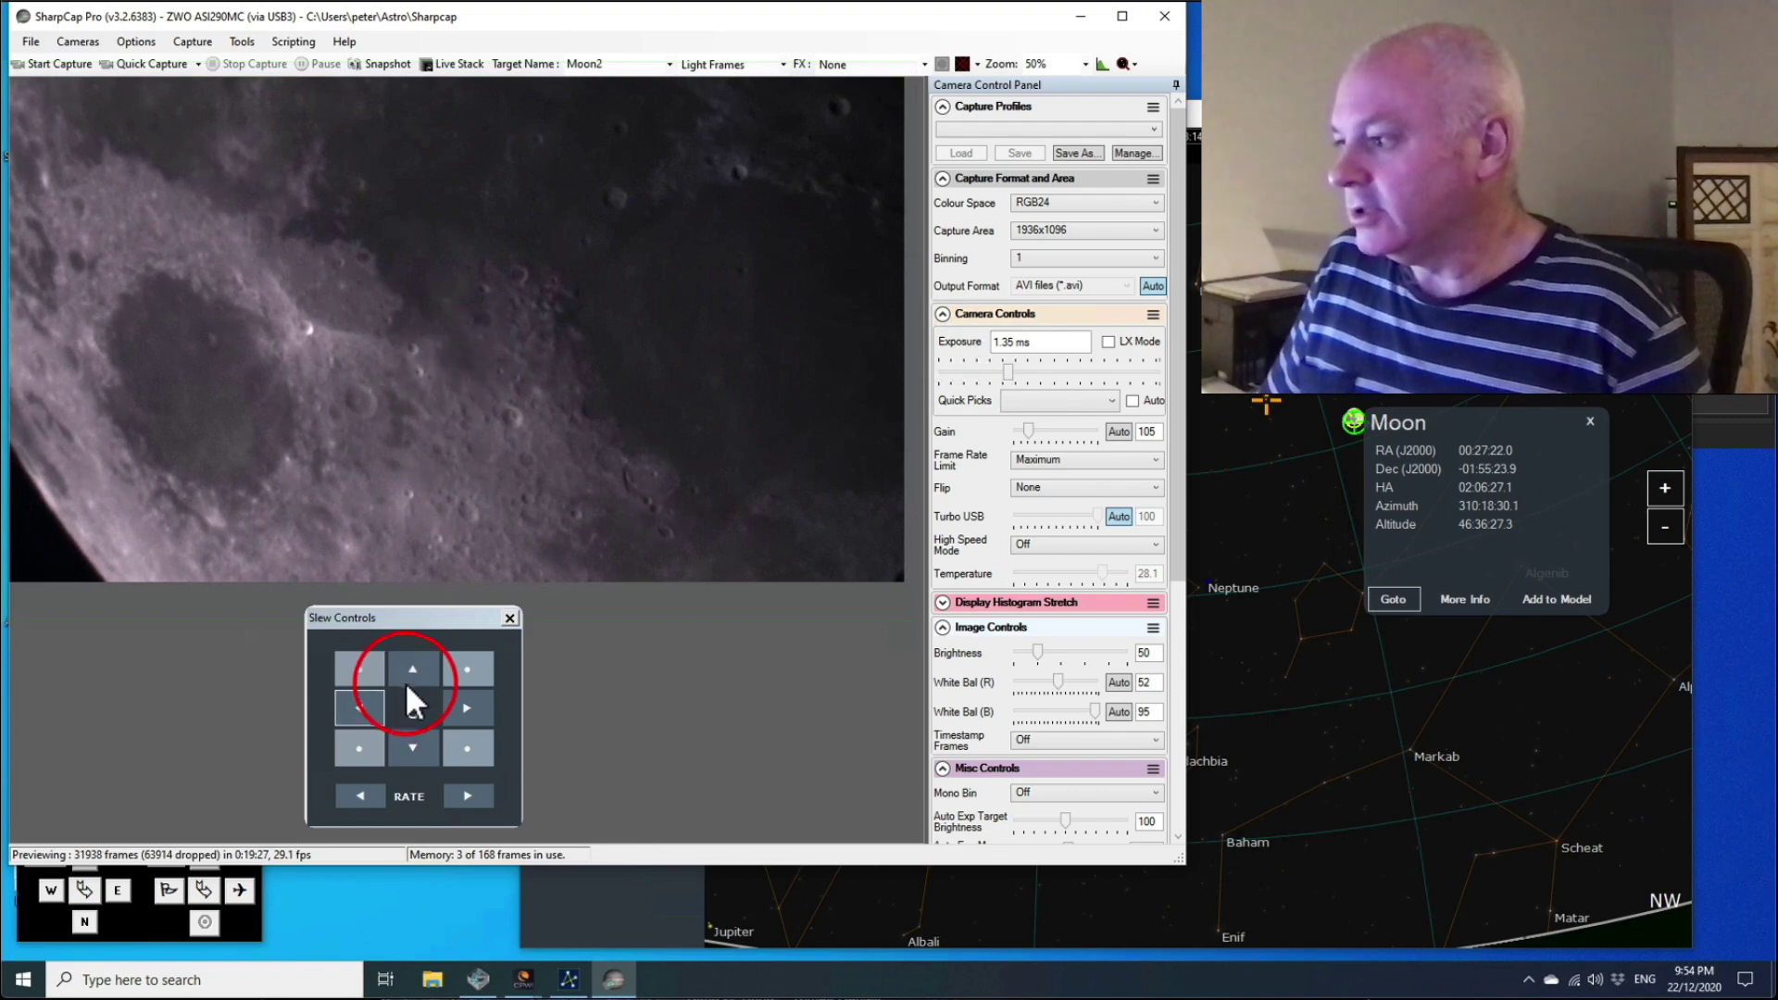
click(404, 674)
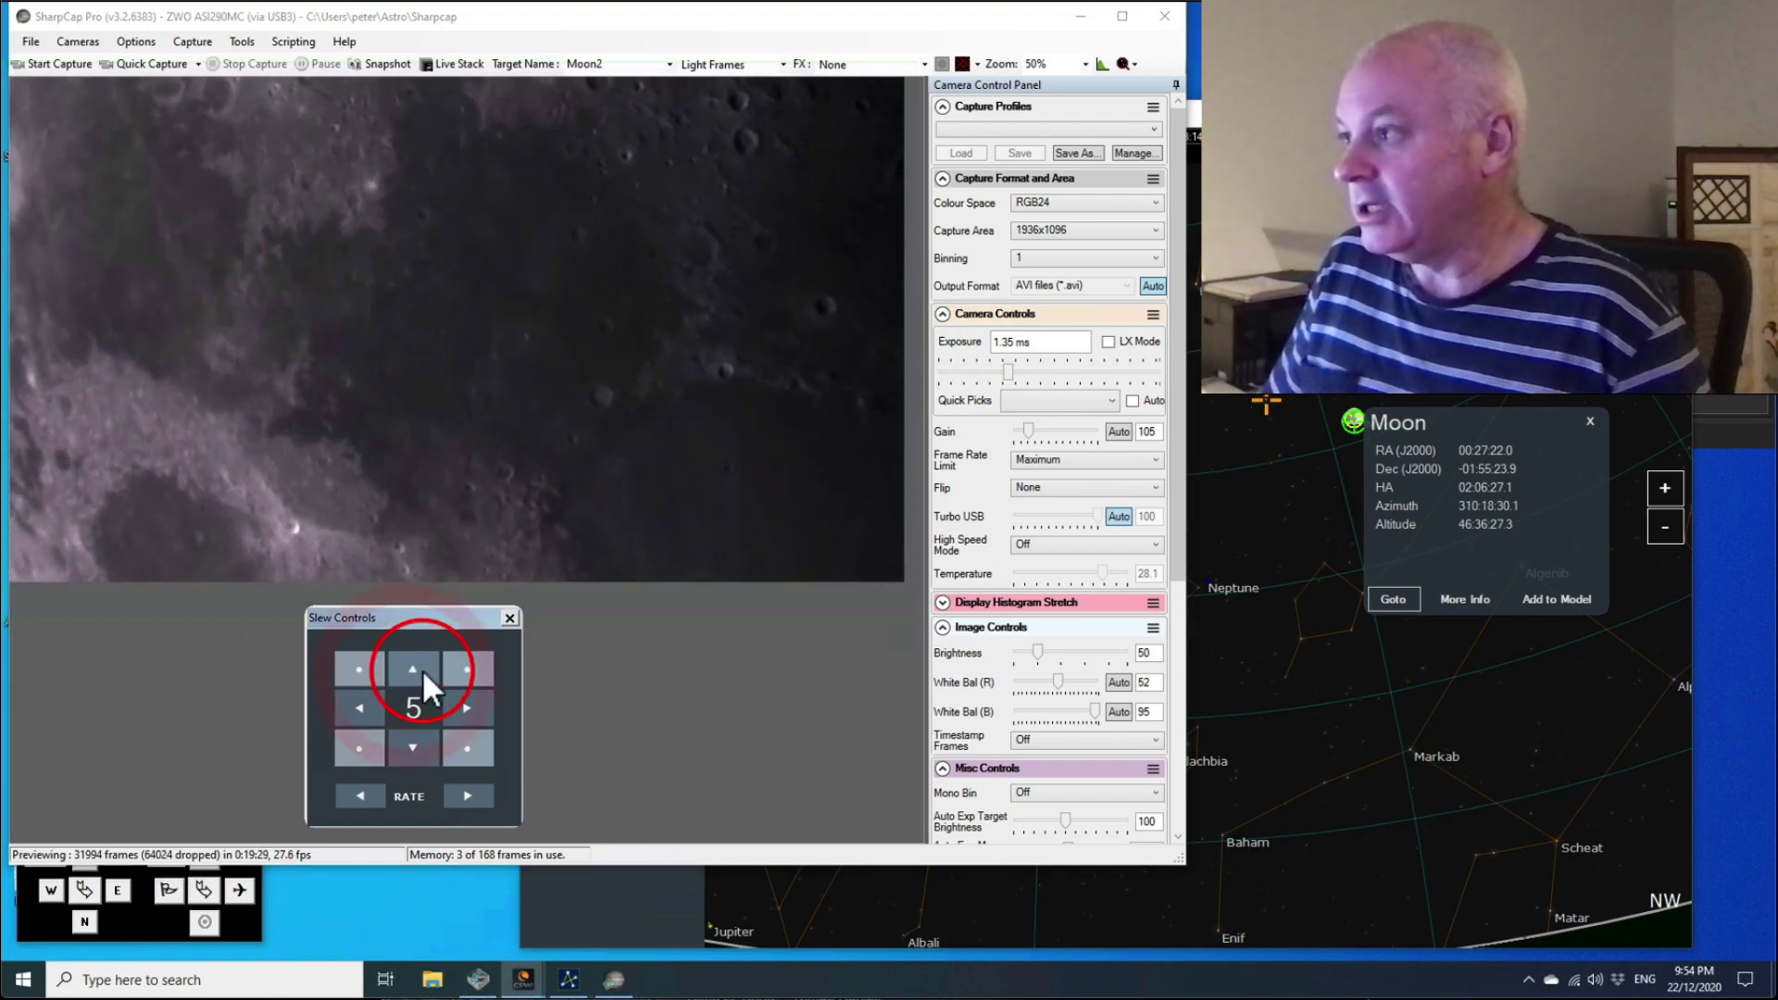
click(970, 469)
drag(1008, 374, 1025, 377)
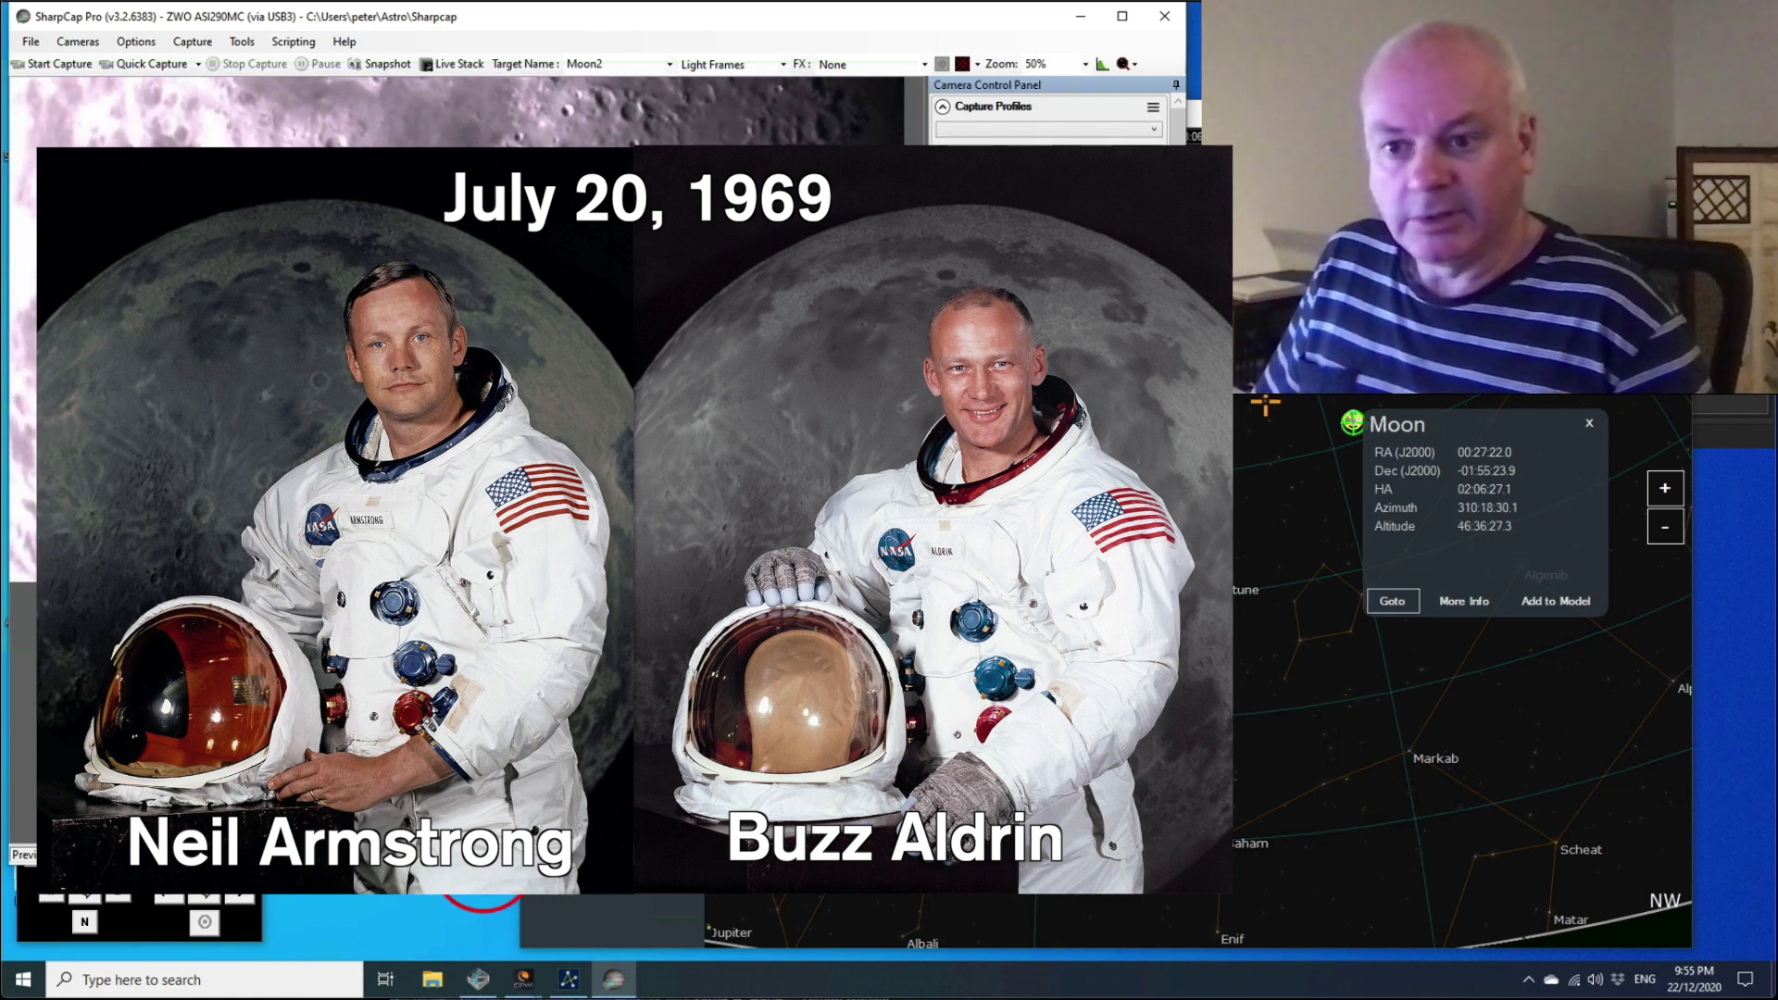
Step: Locate the Apollo 11 landing site in Mare Tranquillitatis on the SkySafari Moon chart and examine its surroundings closely
scroll(661, 676, up, 3)
scroll(662, 676, up, 1)
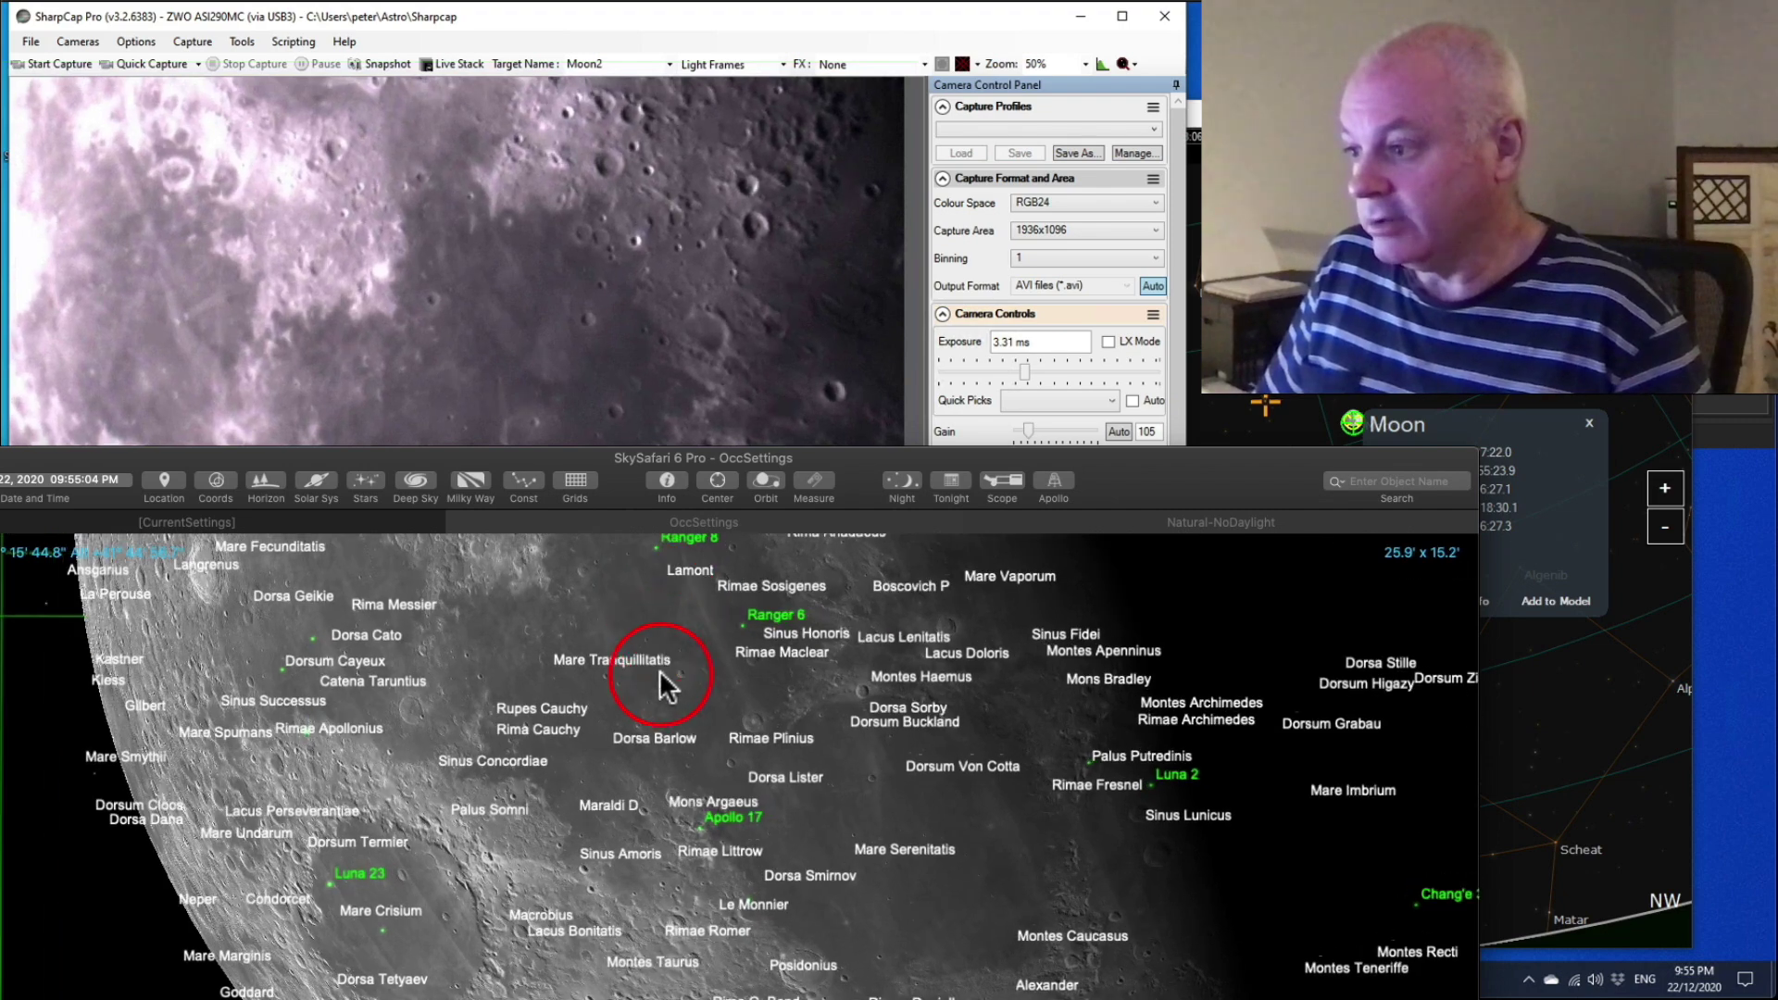
drag(661, 675, 636, 841)
scroll(616, 719, up, 3)
drag(618, 717, 690, 811)
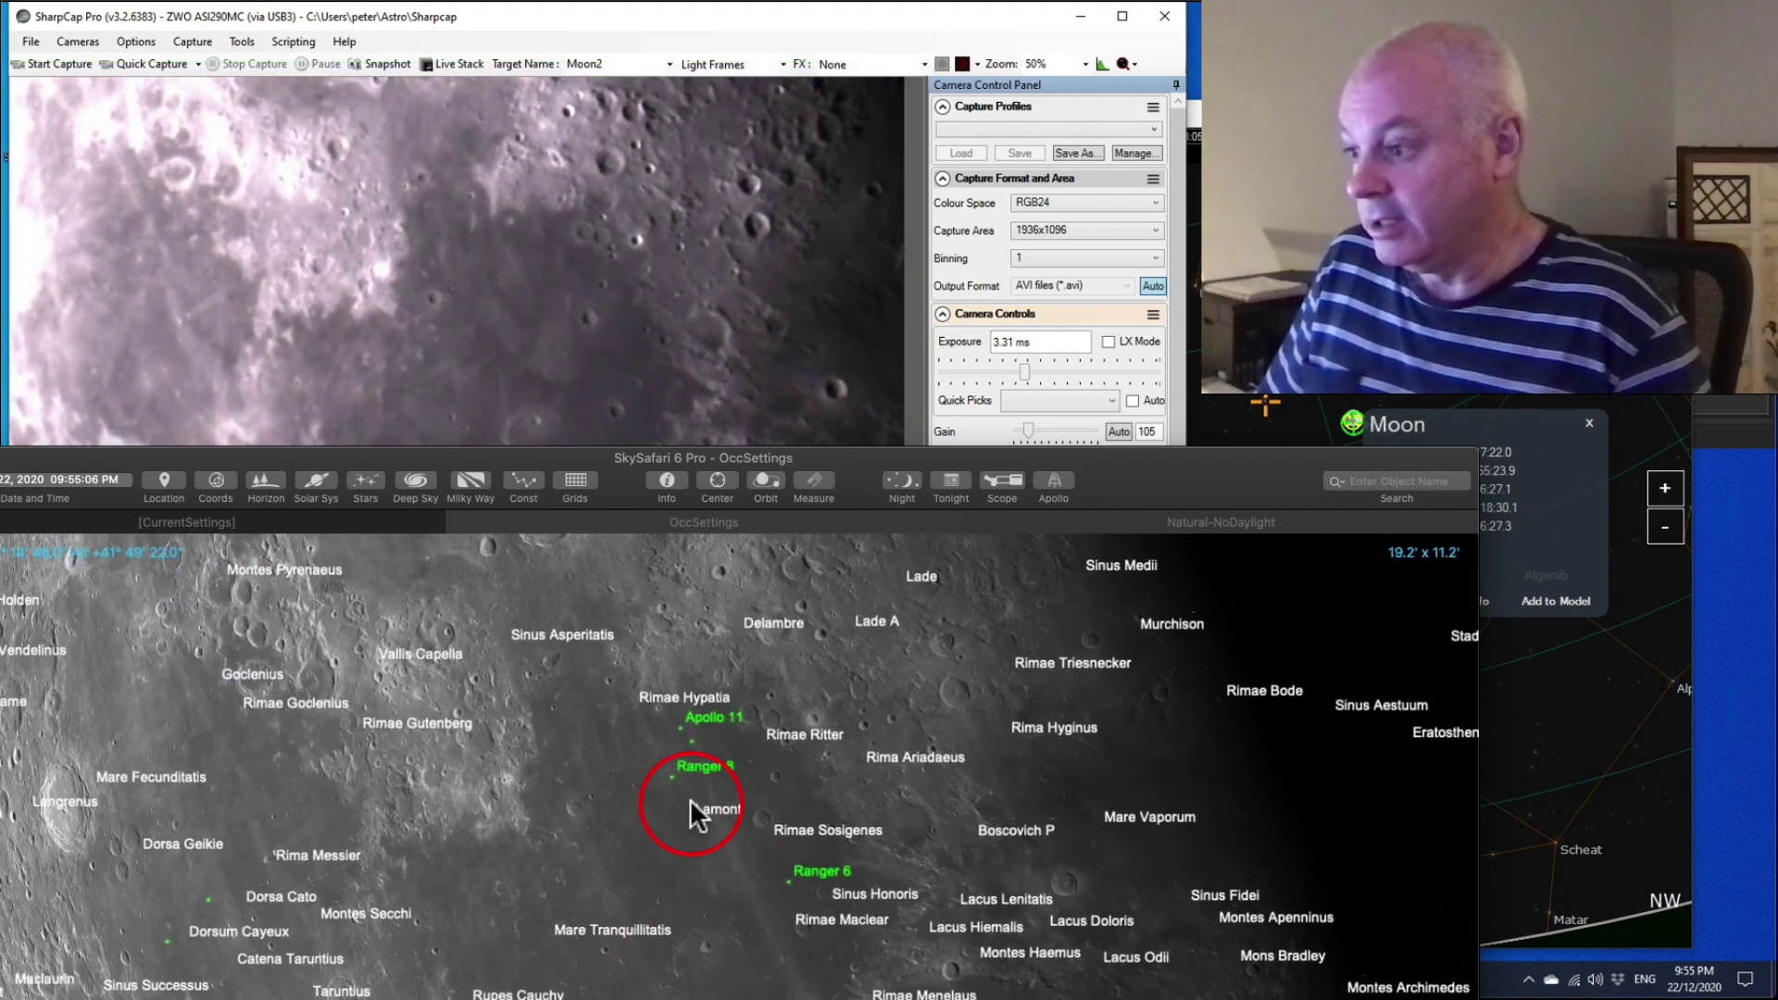
scroll(665, 732, up, 4)
drag(650, 723, 618, 903)
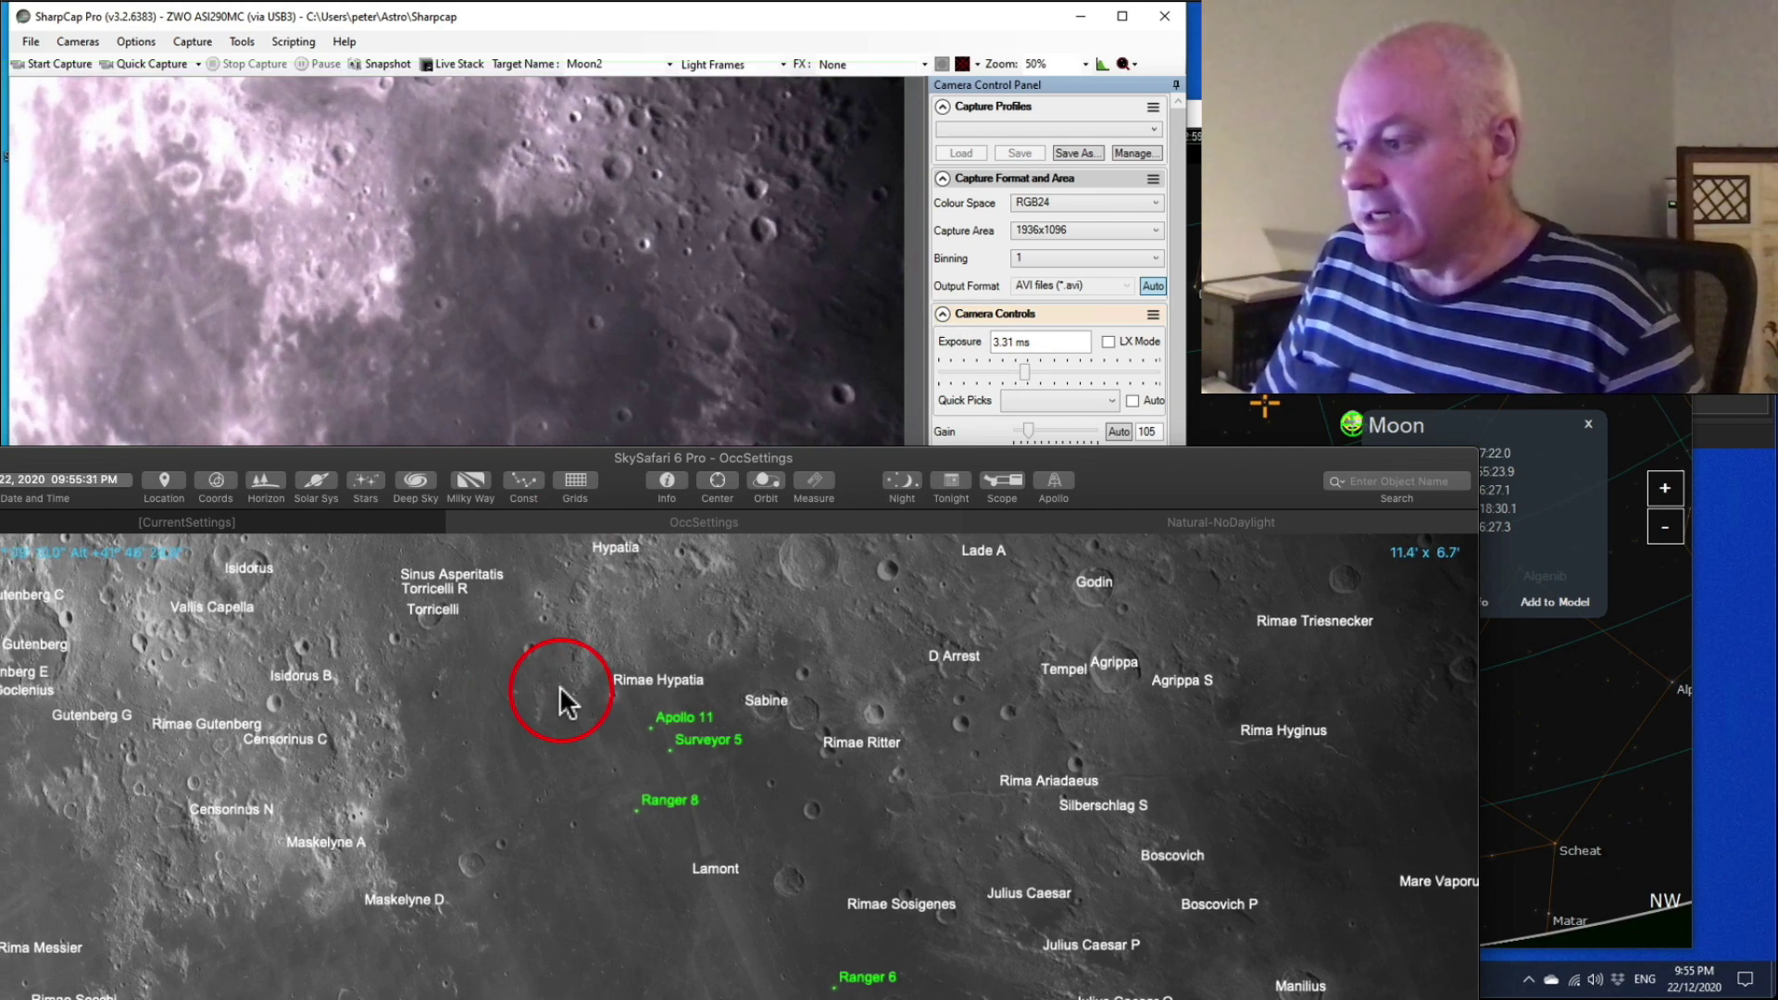
Step: Follow the SkySafari lunar chart from Apollo 11 across Mare Tranquillitatis to the Apollo 17 landing site
scroll(559, 686, down, 1)
drag(649, 884, 575, 708)
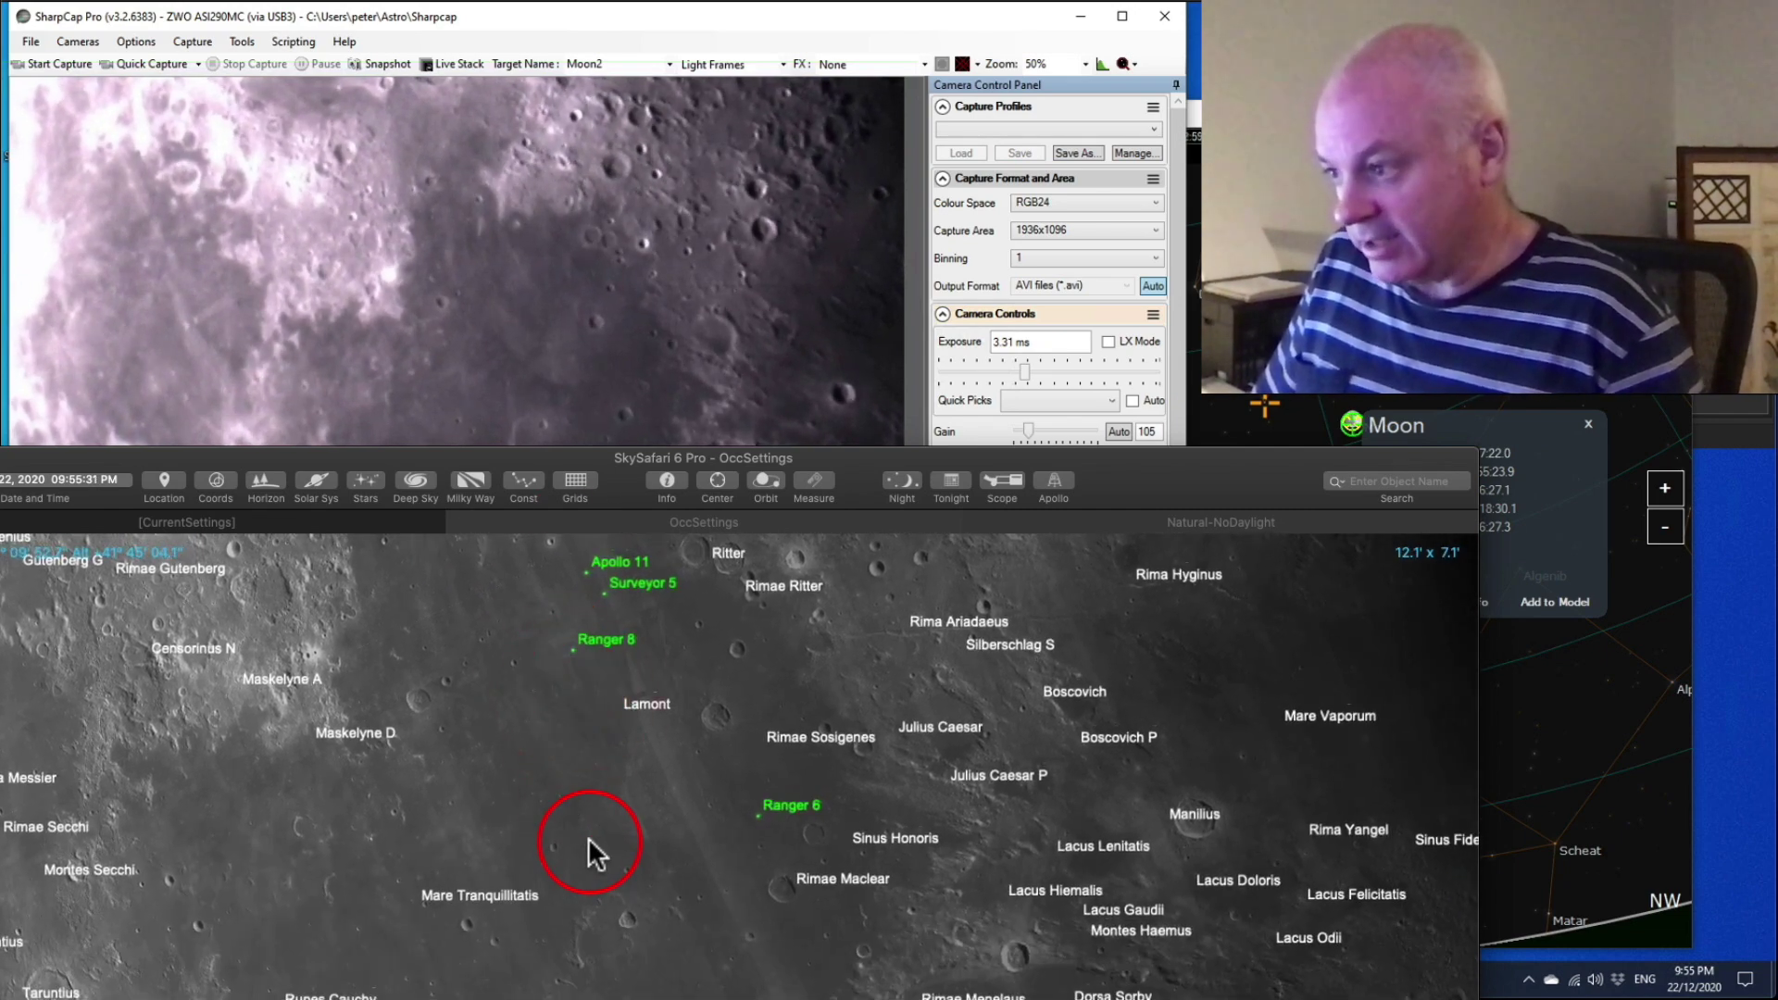
drag(589, 845, 590, 674)
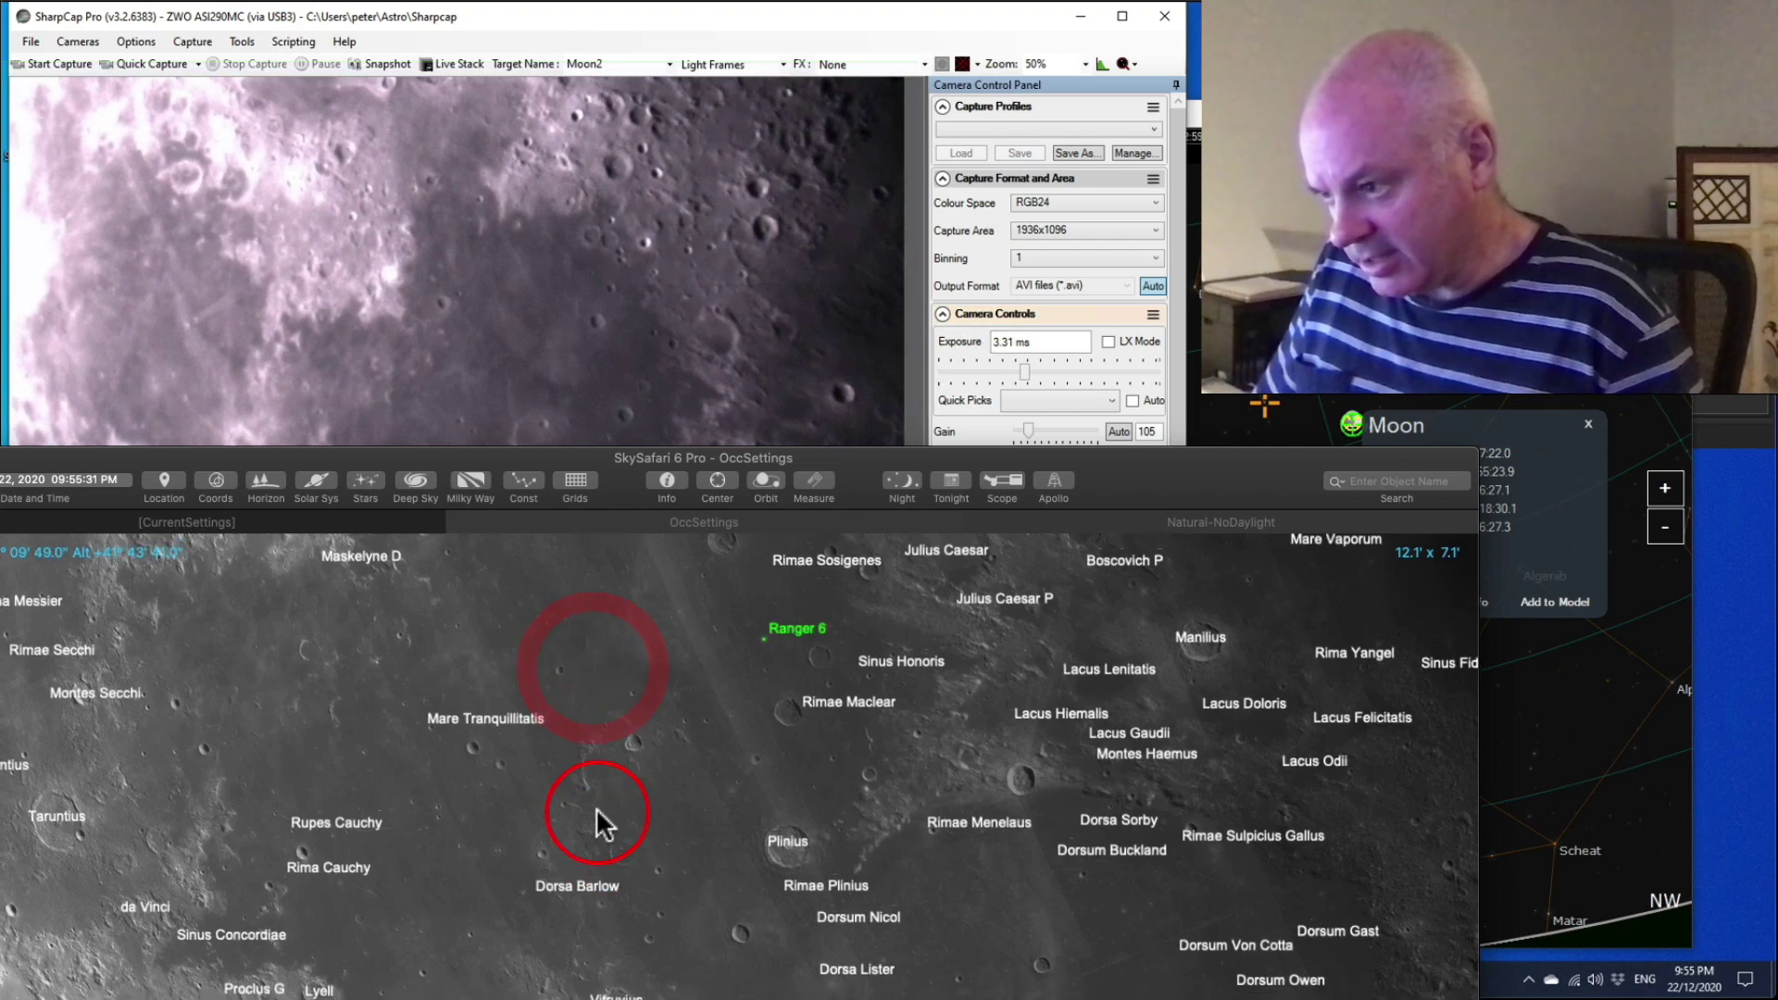
mouse_move(597, 811)
mouse_down()
mouse_move(592, 679)
mouse_move(608, 726)
mouse_move(607, 712)
mouse_up()
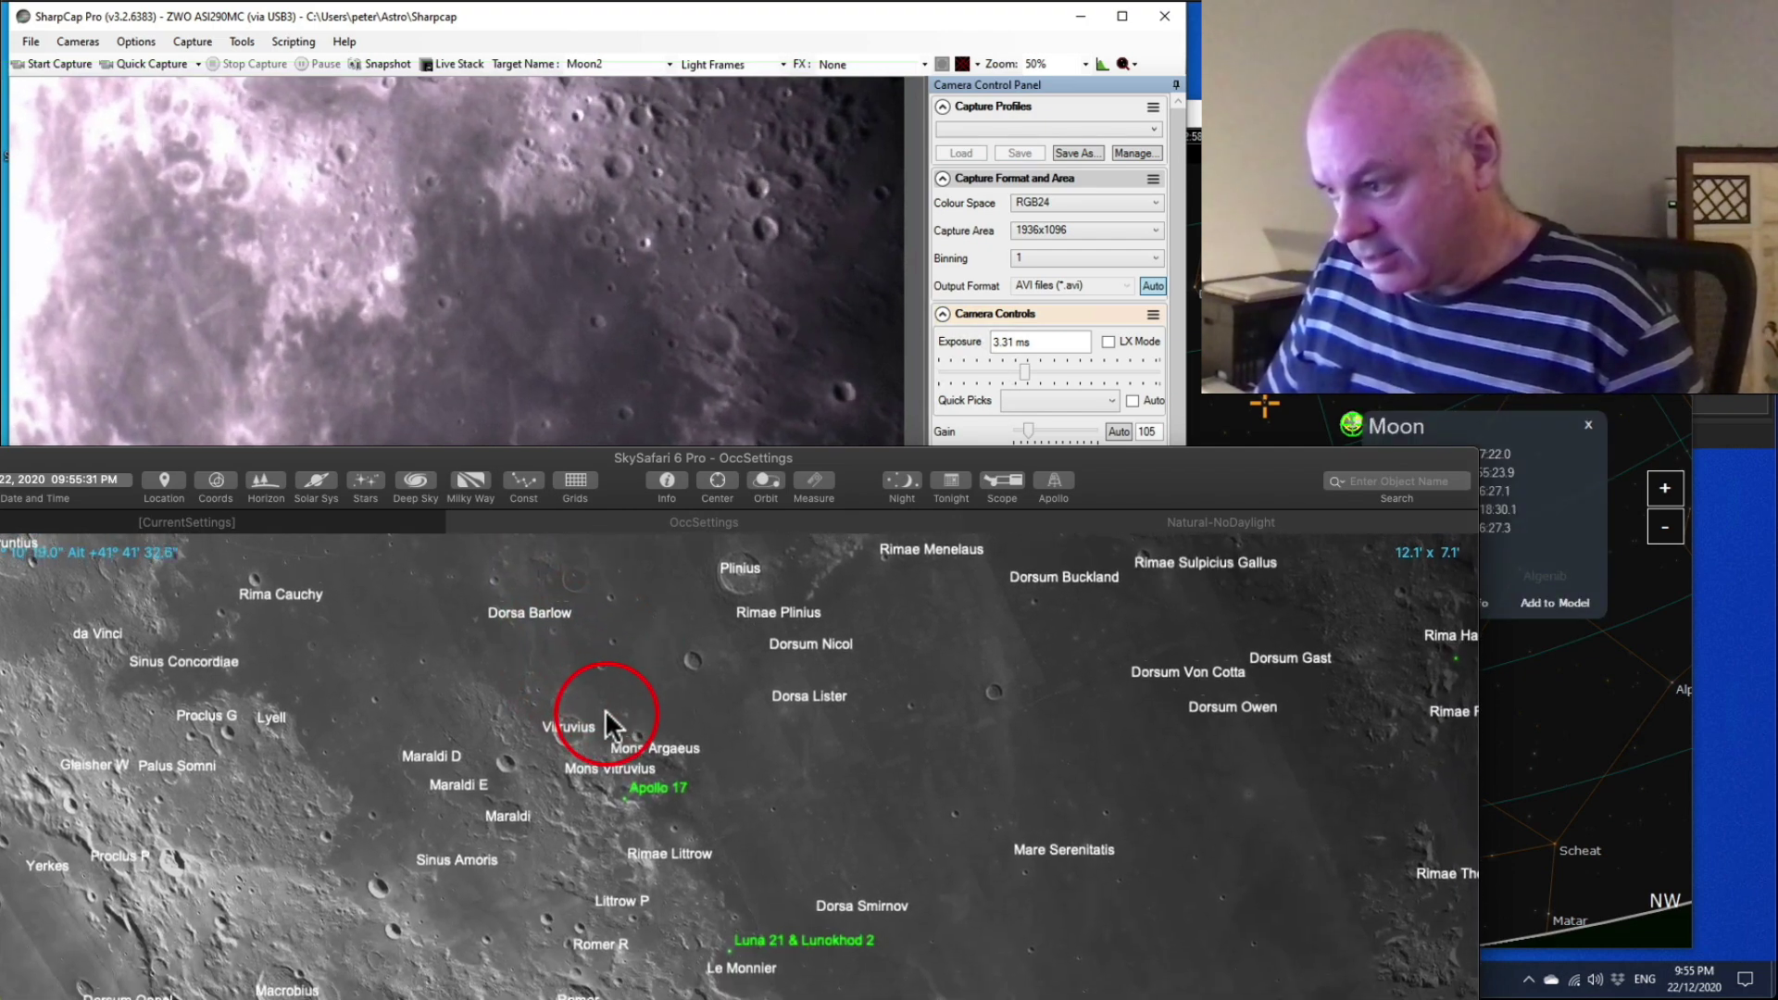
Step: Return to SharpCap, slew the mount back toward Mare Crisium and Mare Serenitatis, and lower the exposure to 2.22 ms
click(580, 277)
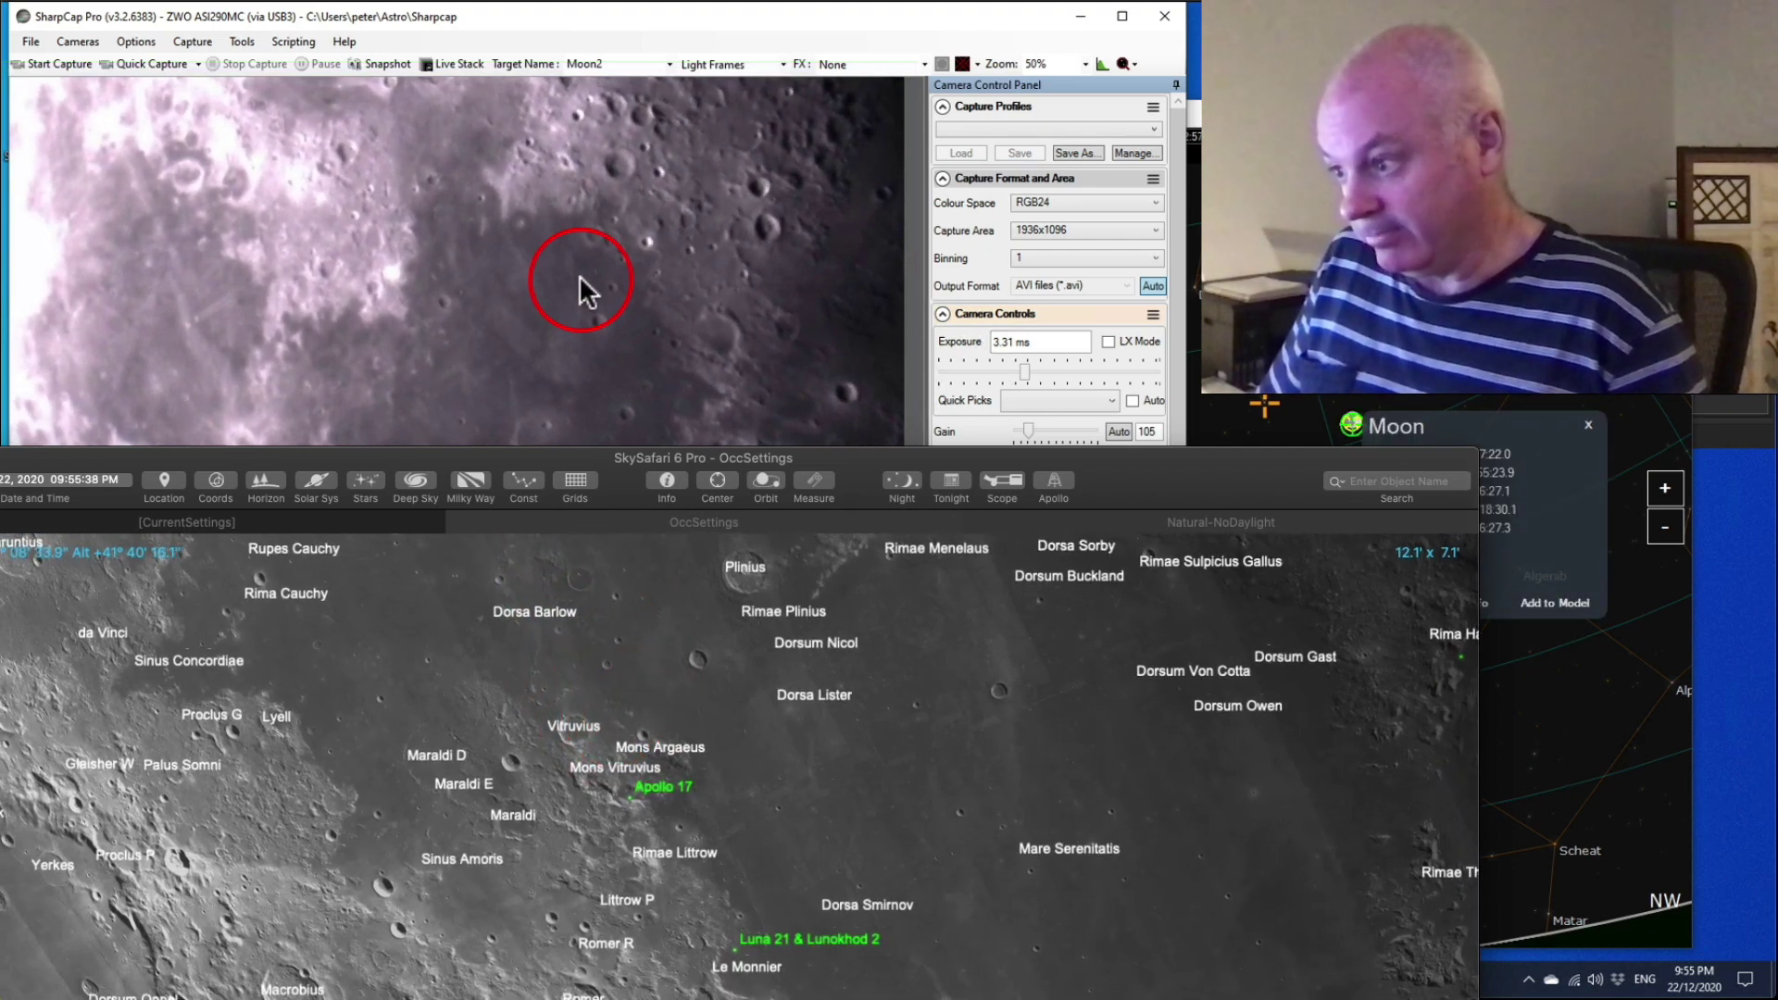
click(580, 279)
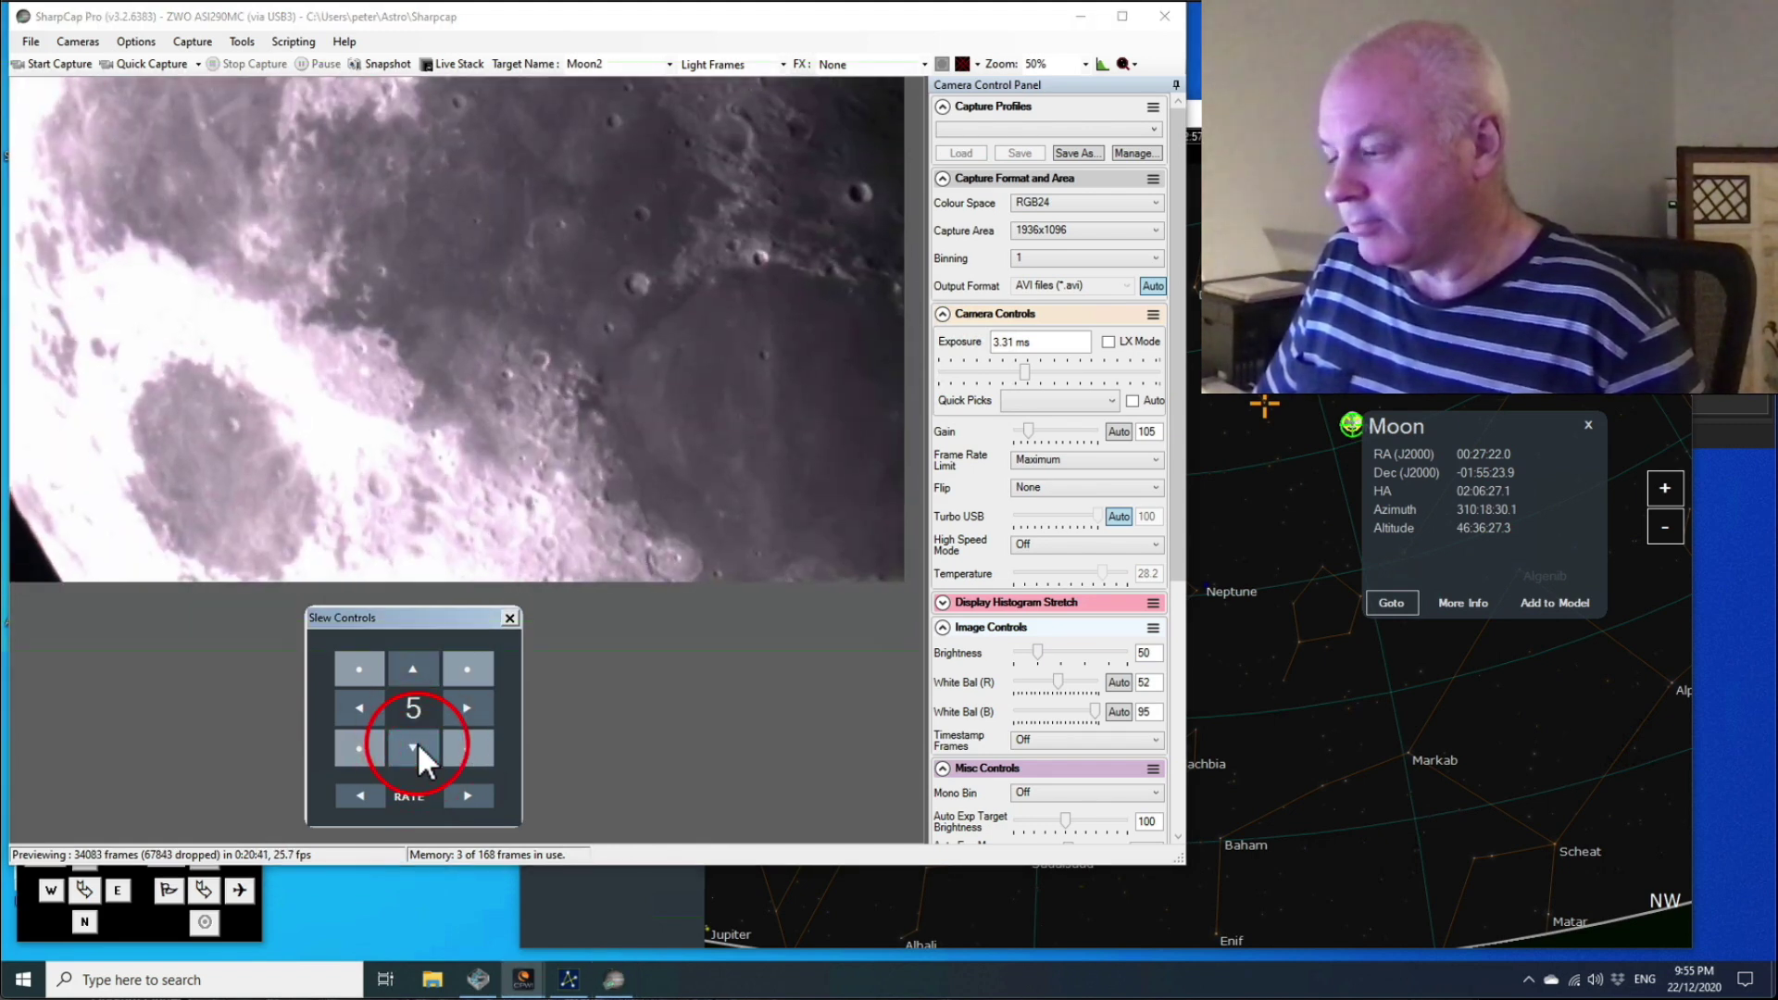
click(996, 383)
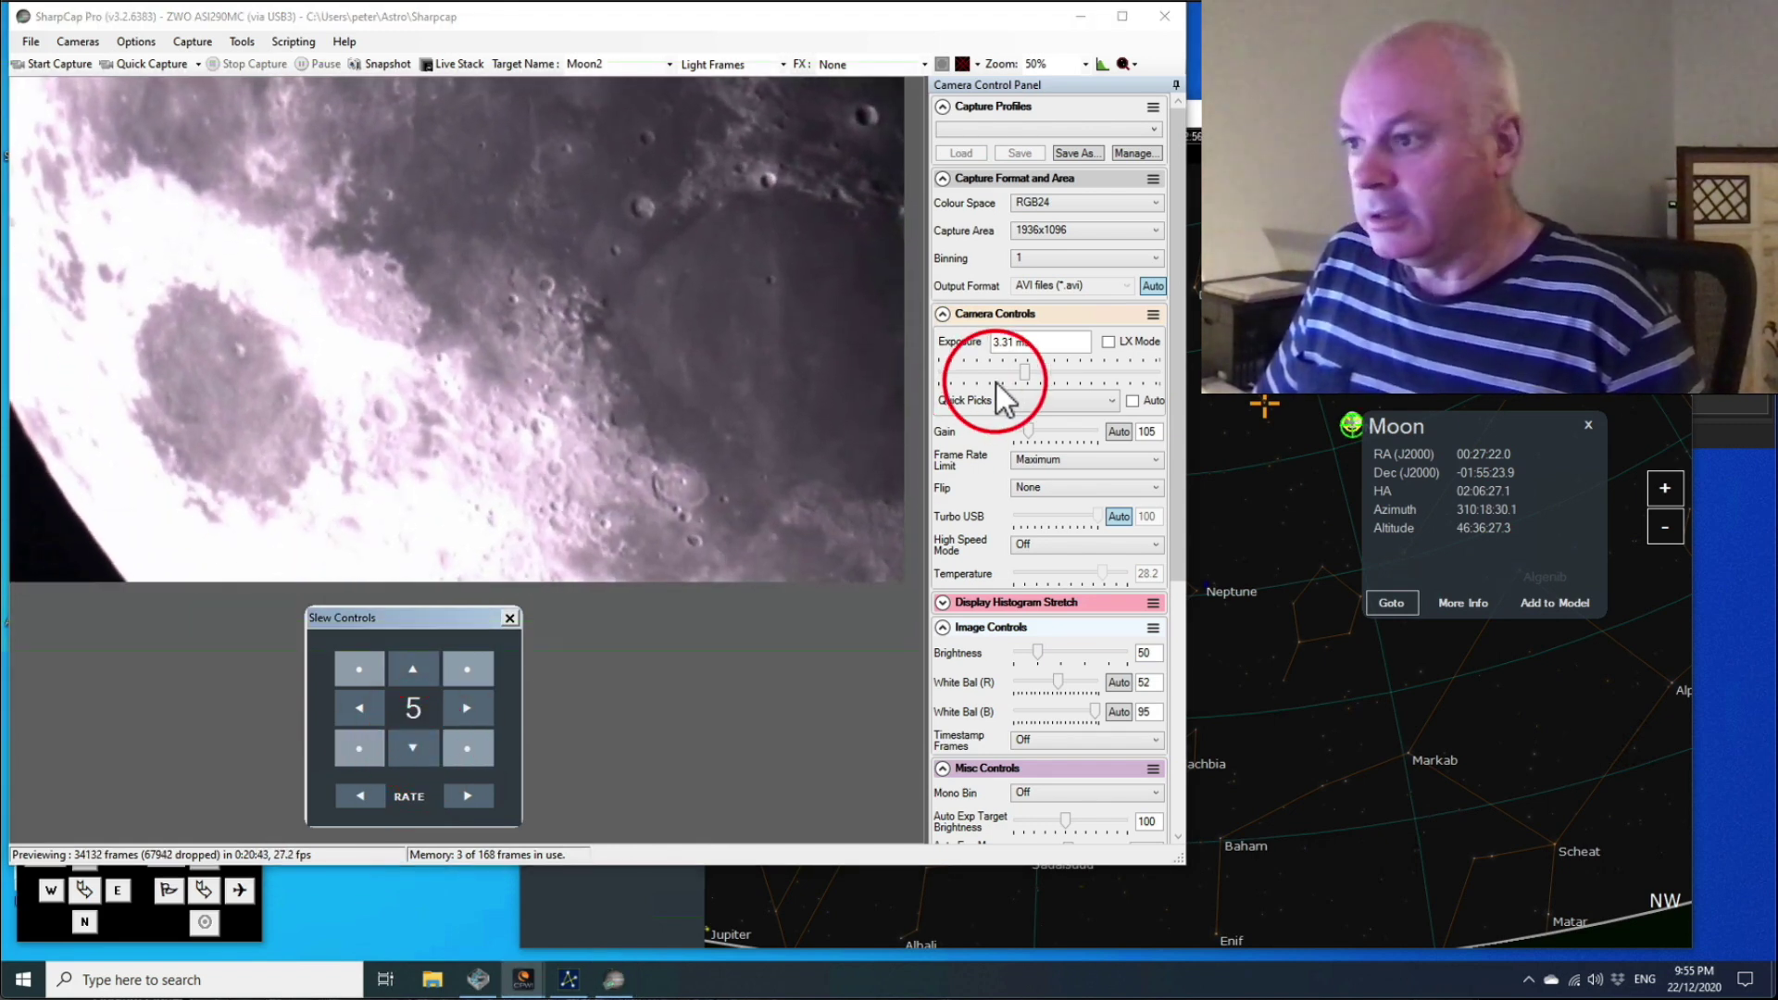
drag(1022, 375, 1017, 379)
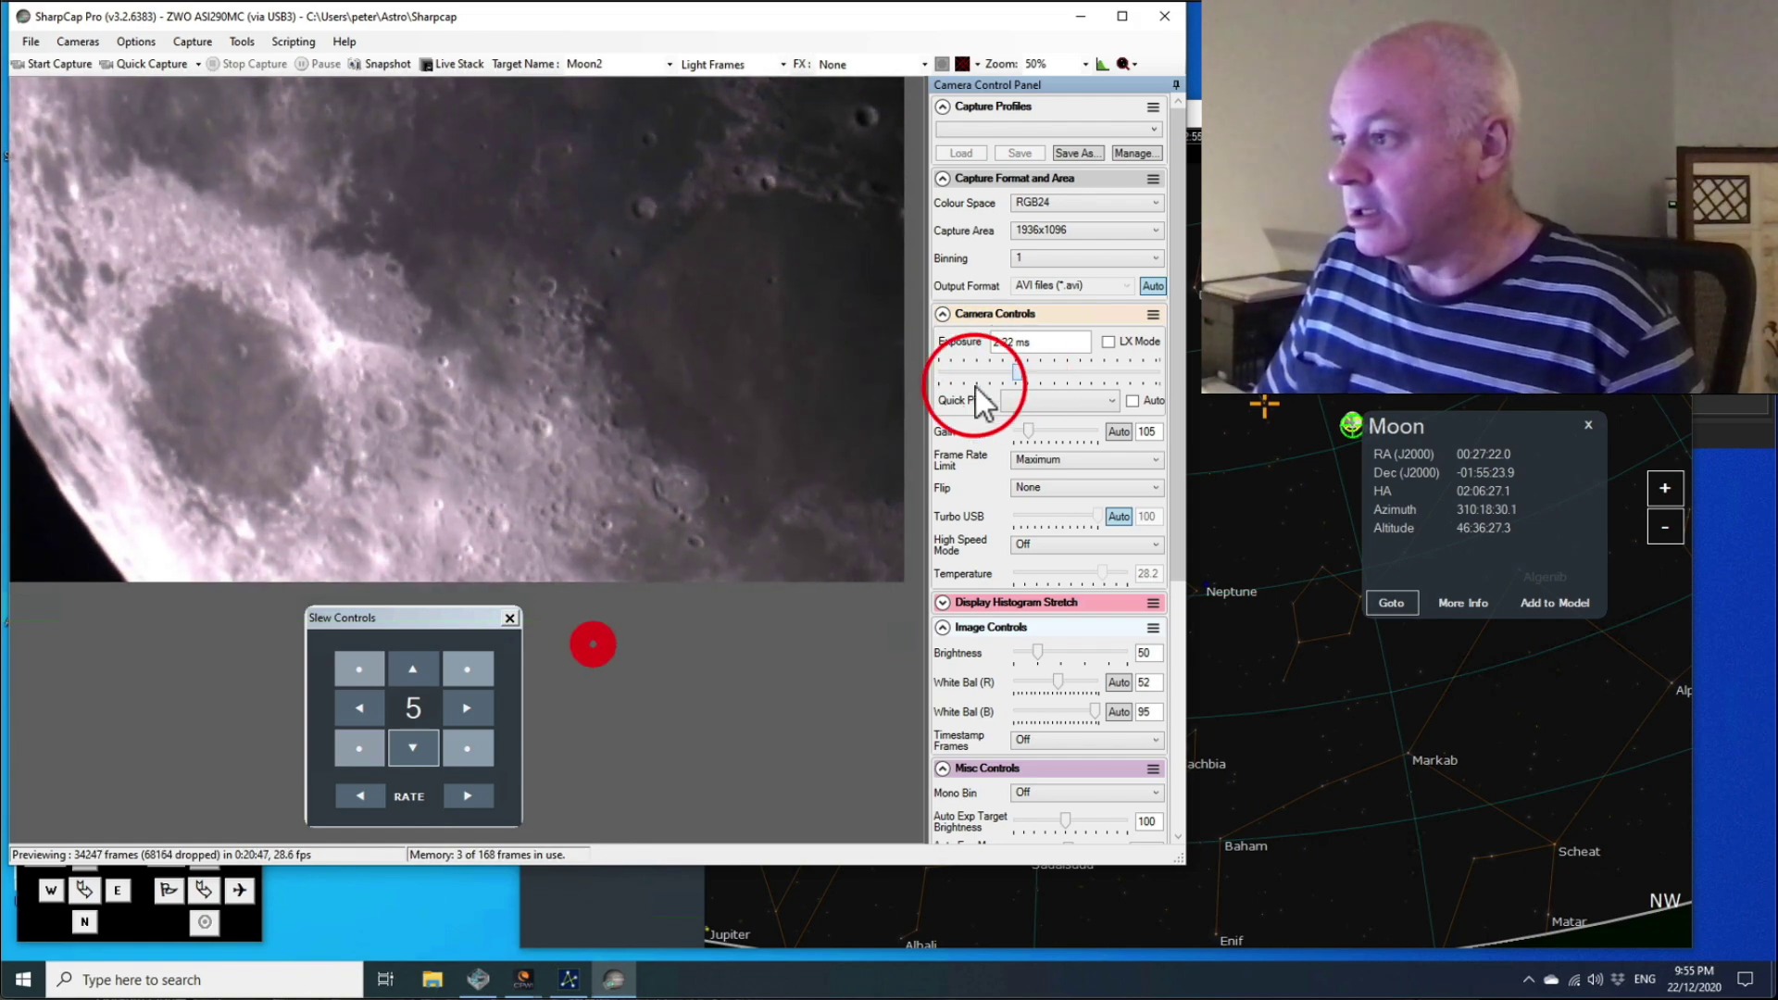
click(465, 720)
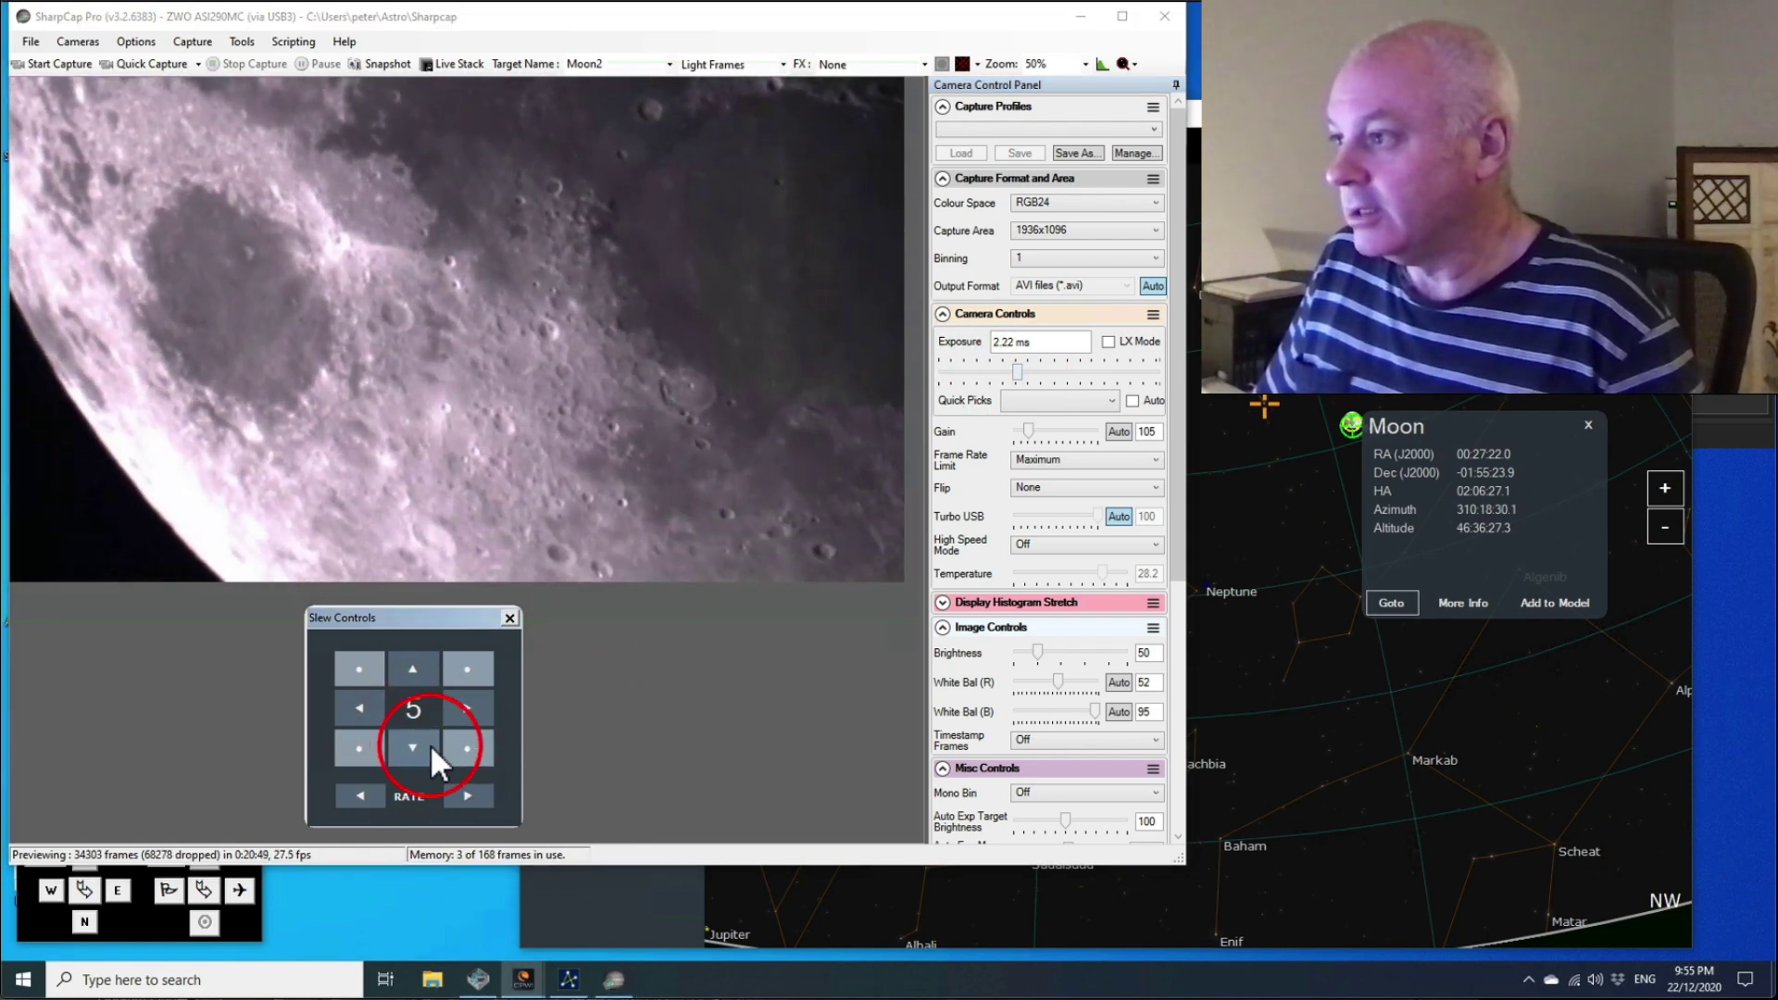
click(523, 979)
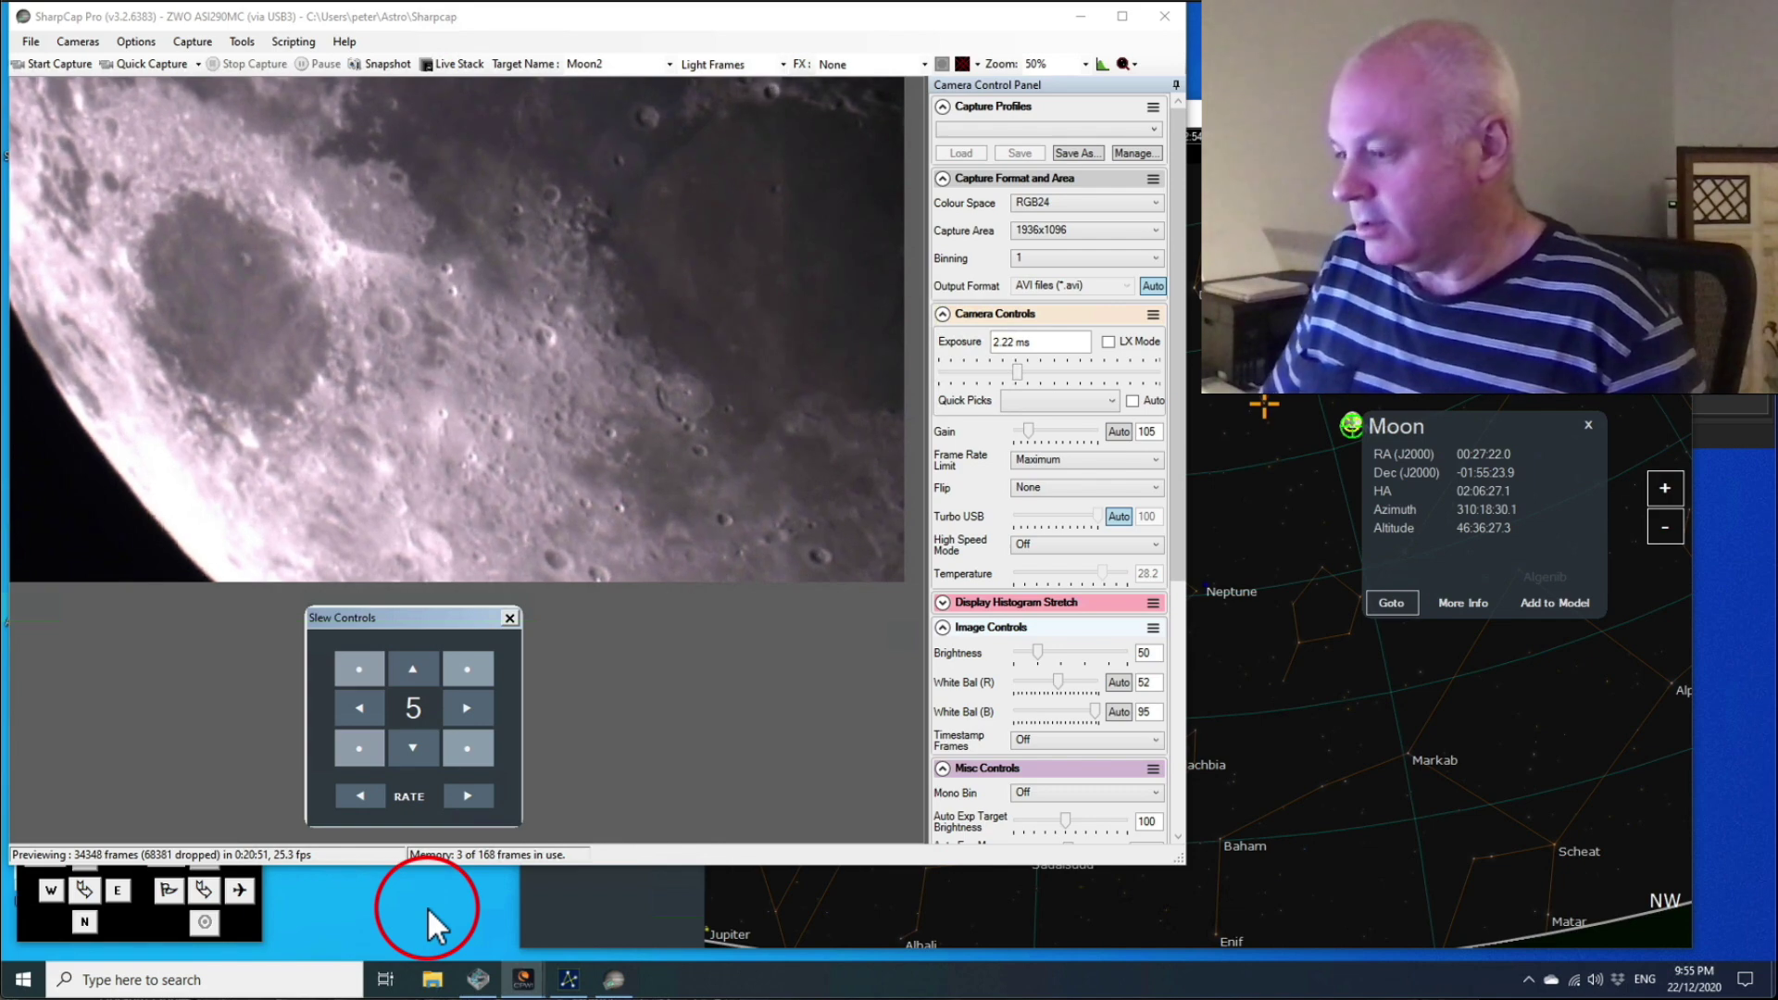
Step: Compare the Apollo 17 landing site on the SkySafari lunar chart with the SharpCap live view, and trace the chart back across Mare Tranquillitatis
key(super+Tab)
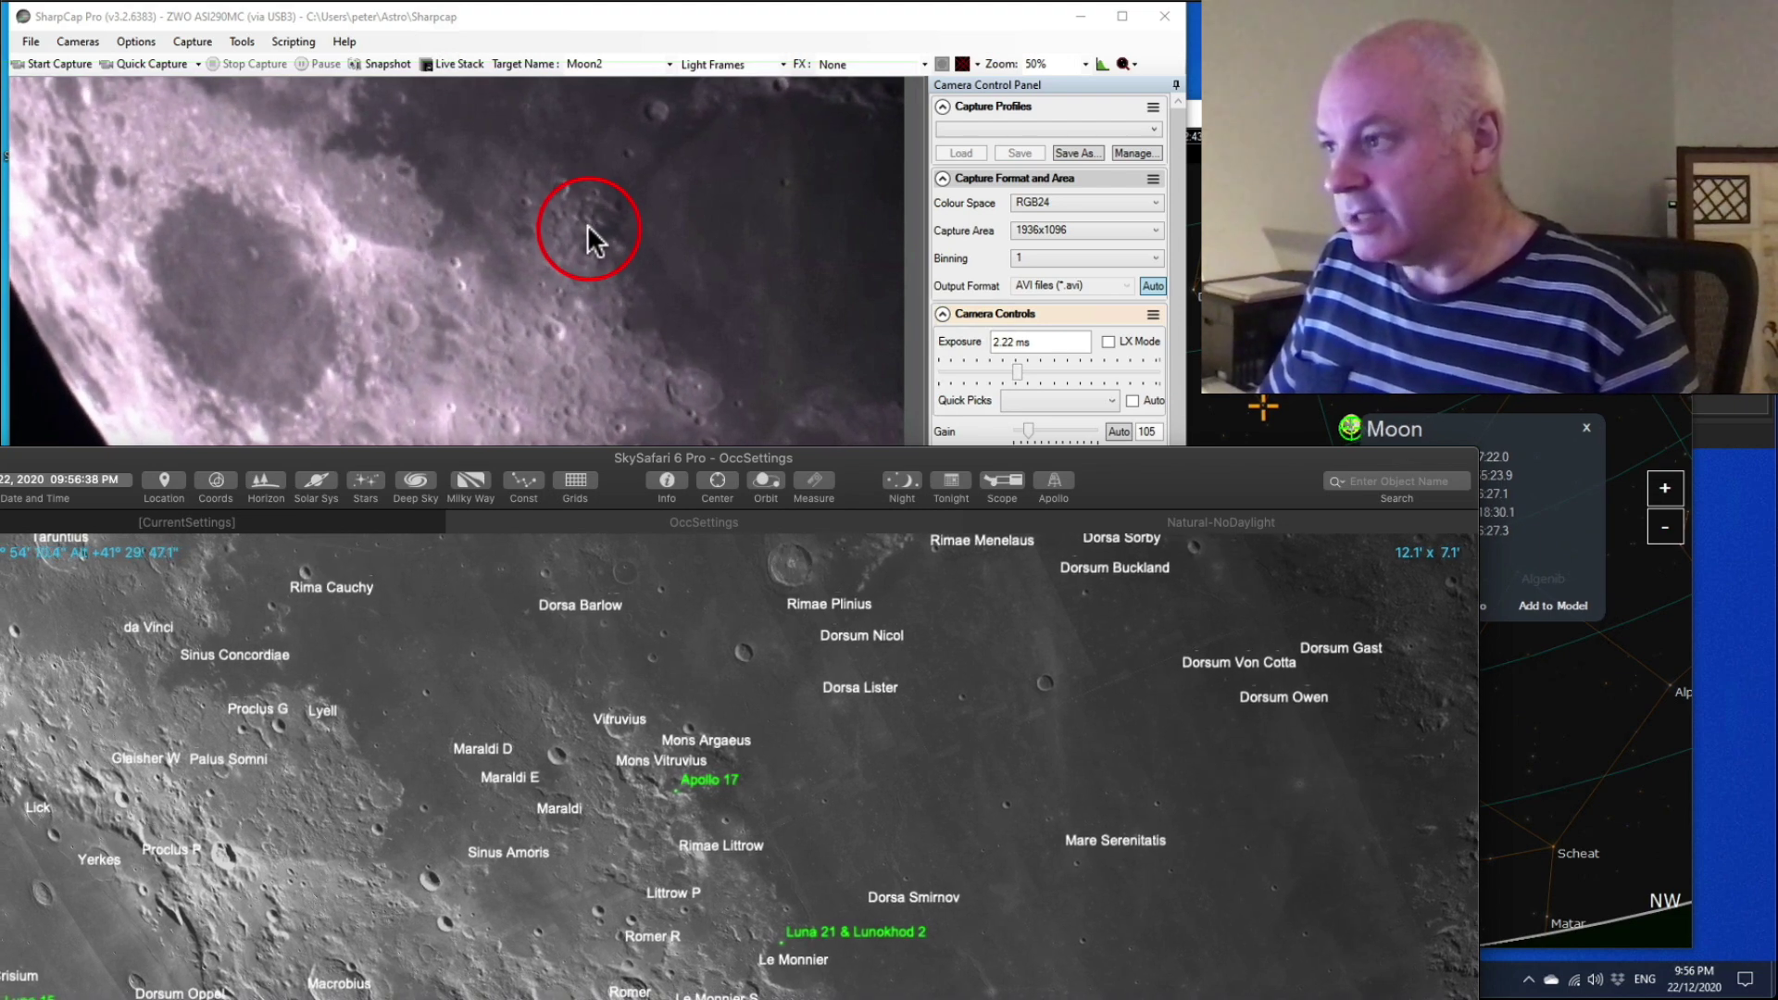
click(587, 224)
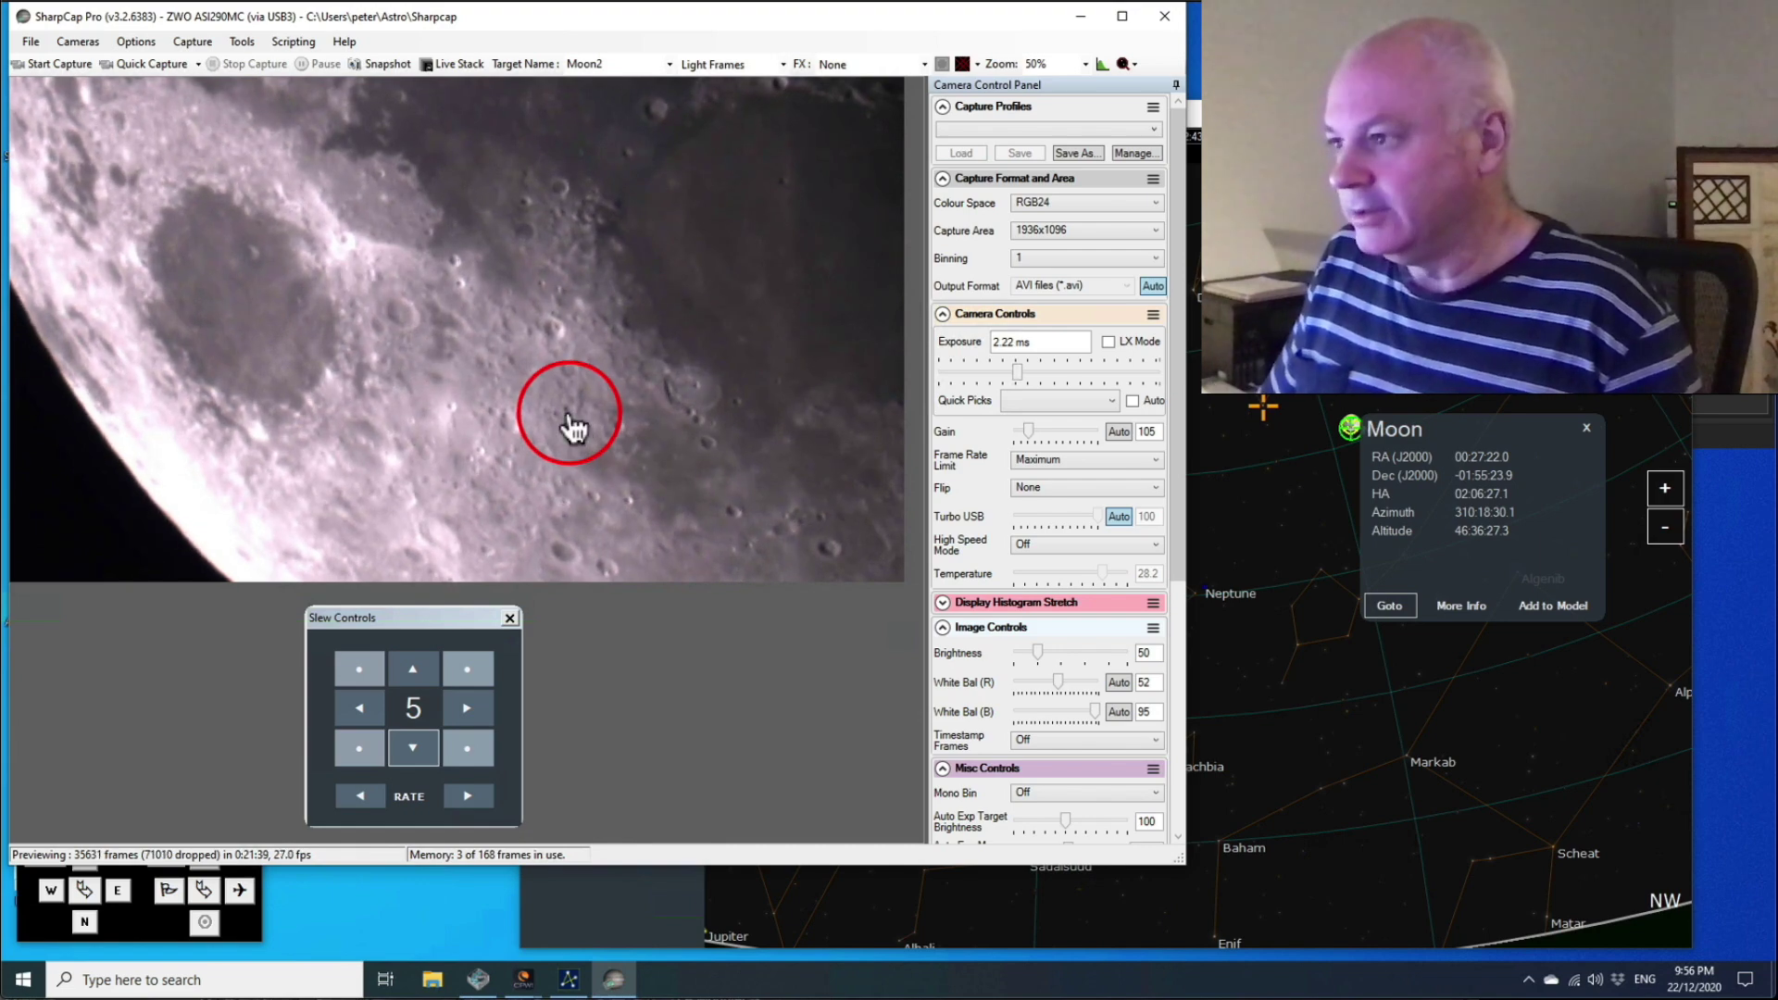
key(super+Tab)
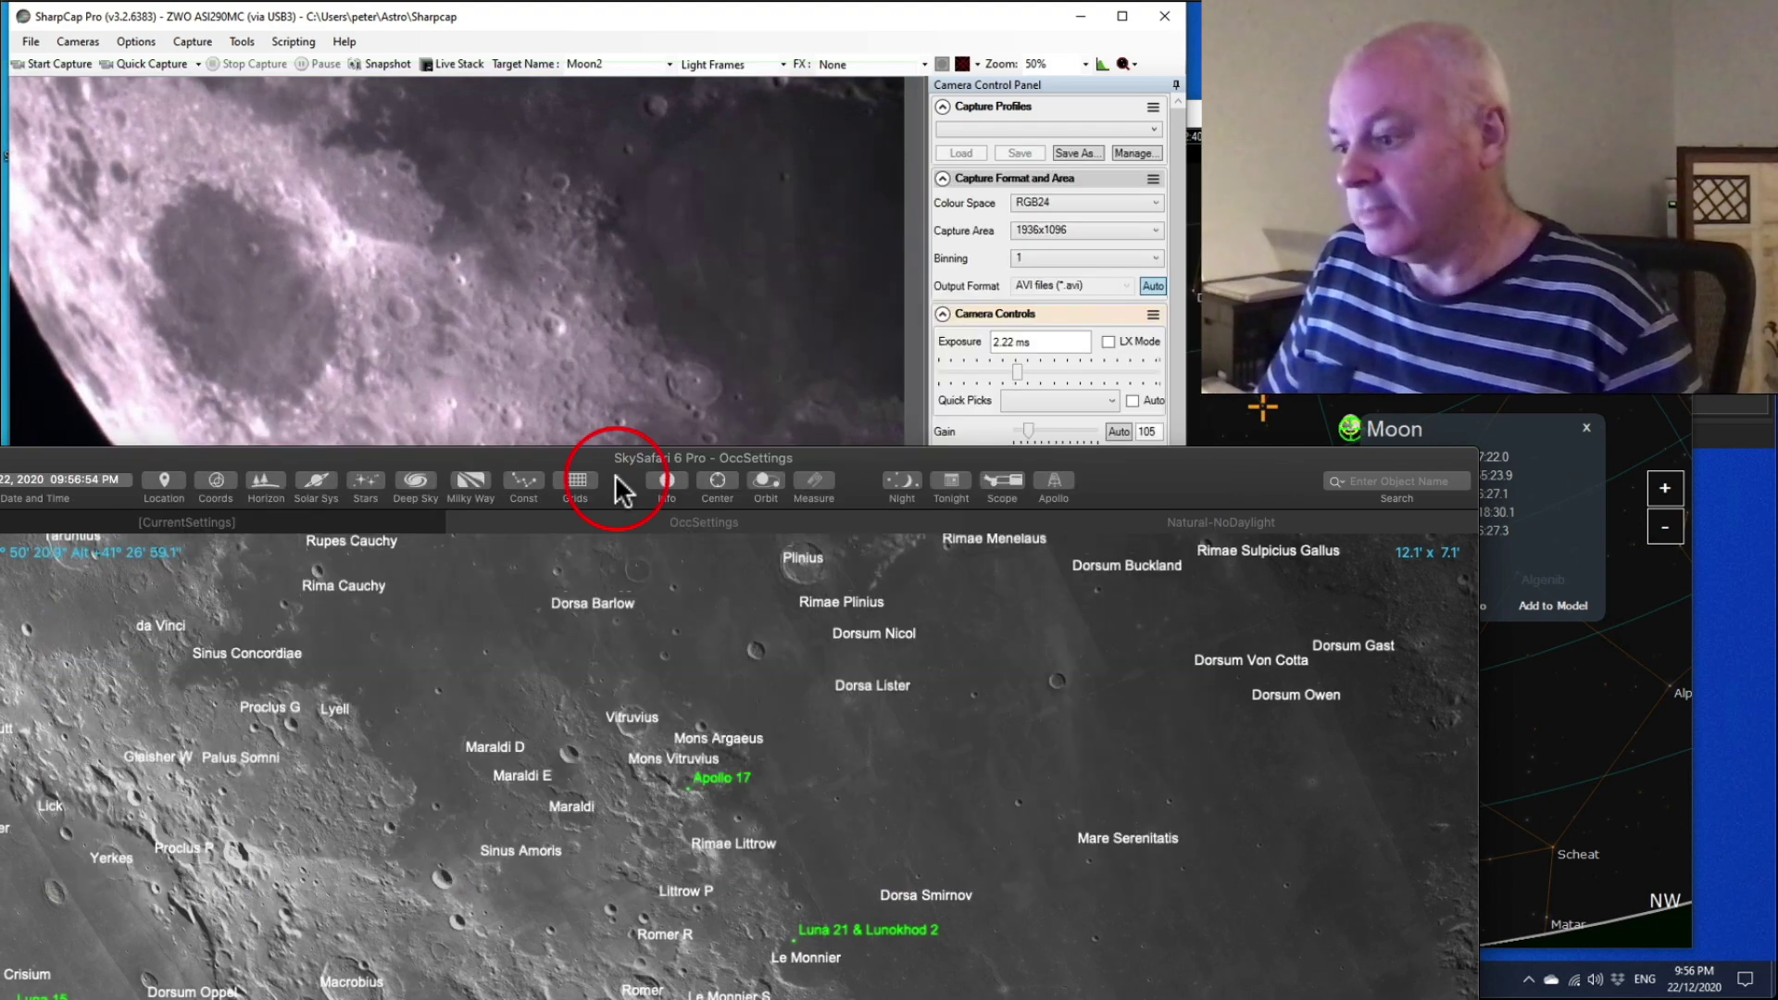
scroll(674, 674, down, 1)
scroll(675, 674, down, 2)
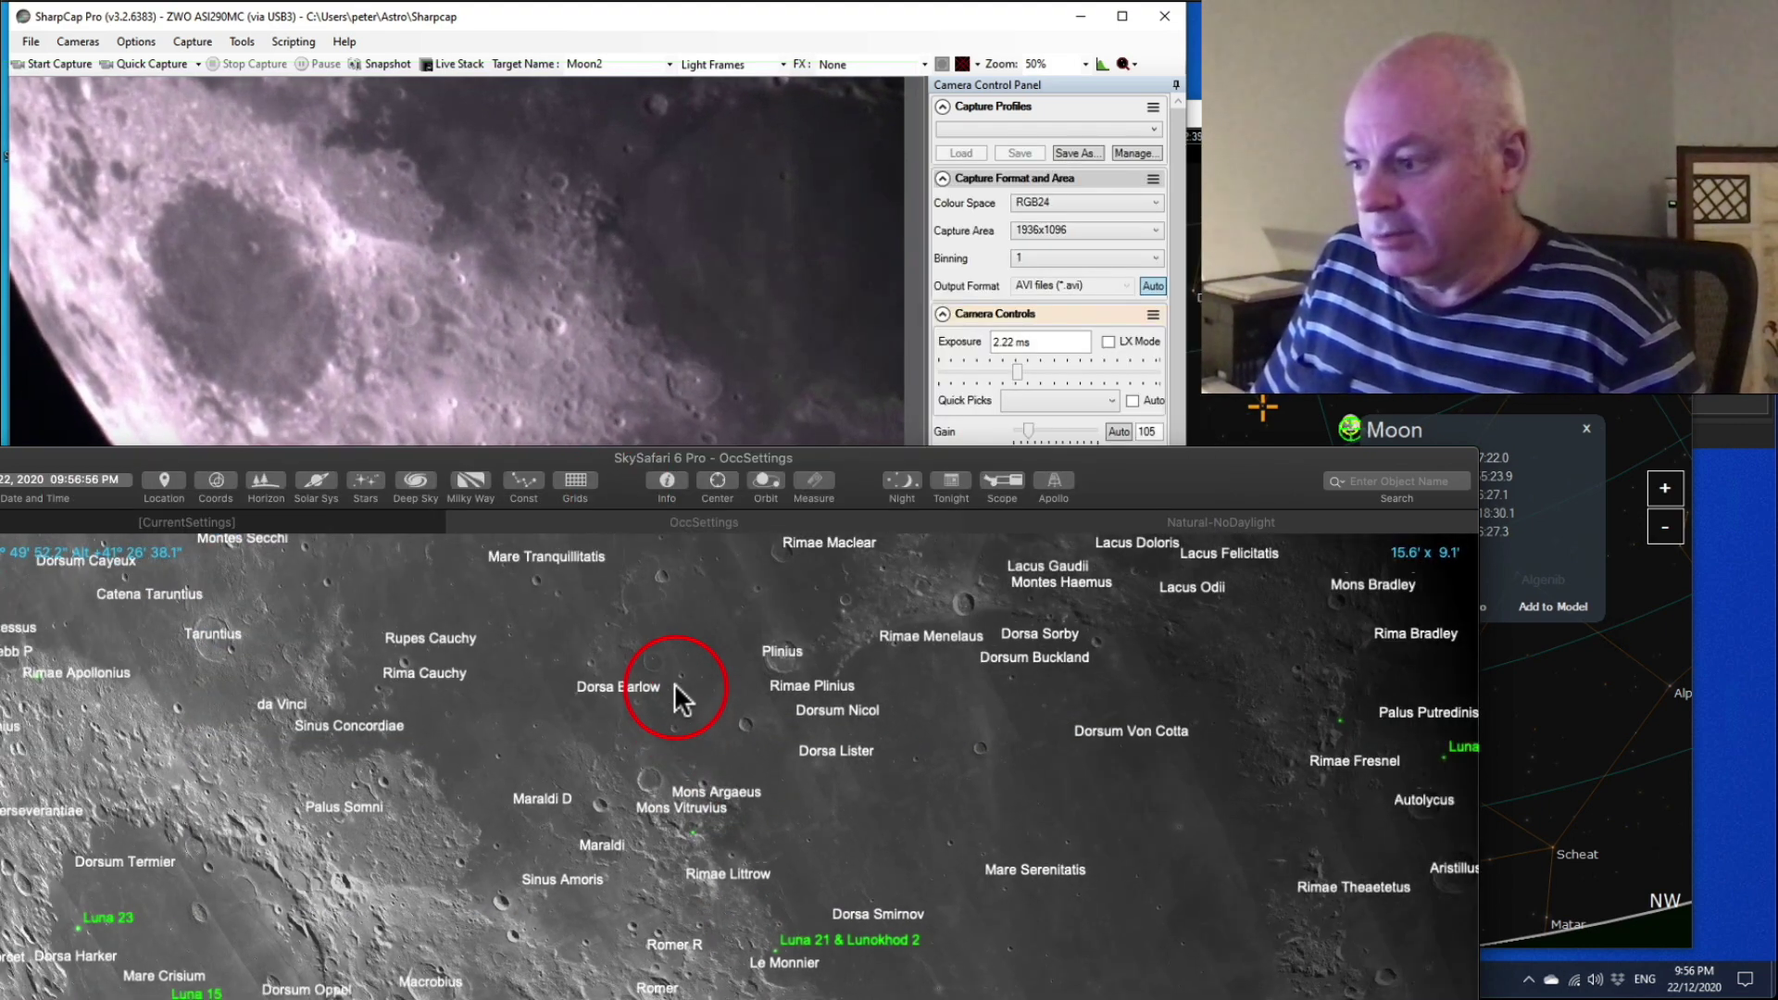
scroll(681, 690, down, 6)
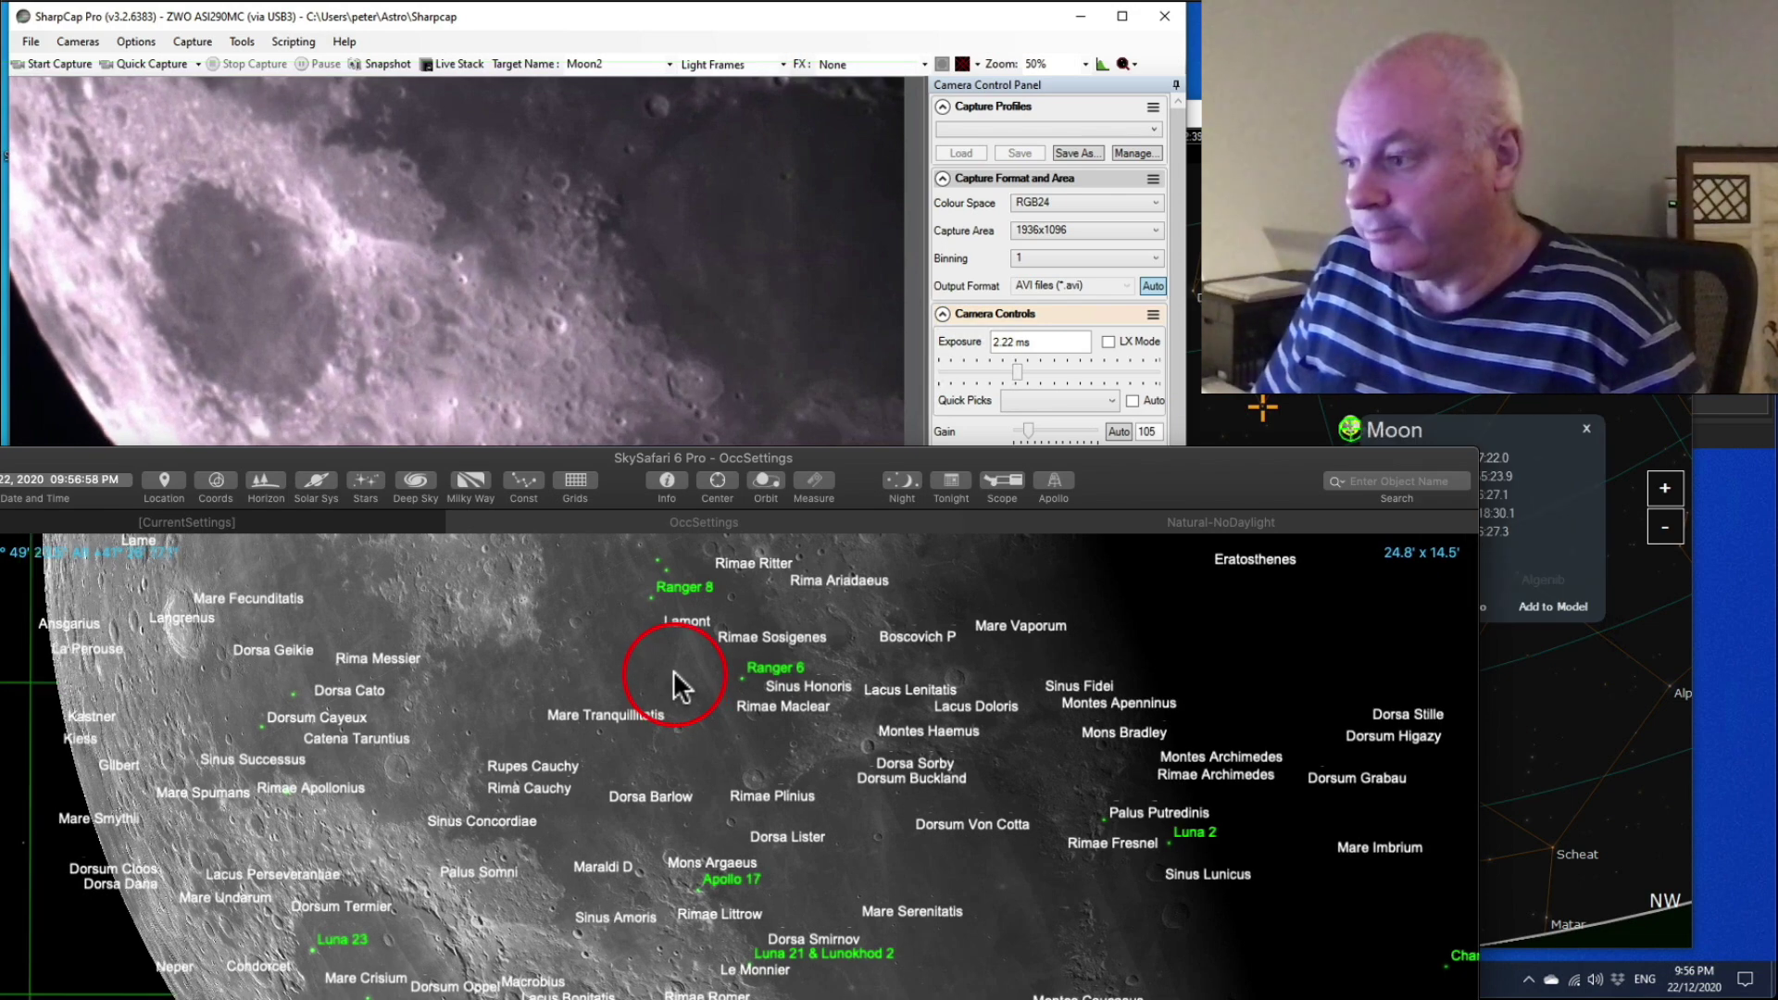
drag(680, 690, 622, 845)
drag(683, 715, 629, 806)
Step: Return to SharpCap and slew the camera view across Mare Tranquillitatis to the cratered highlands around the Apollo 16 site
click(567, 422)
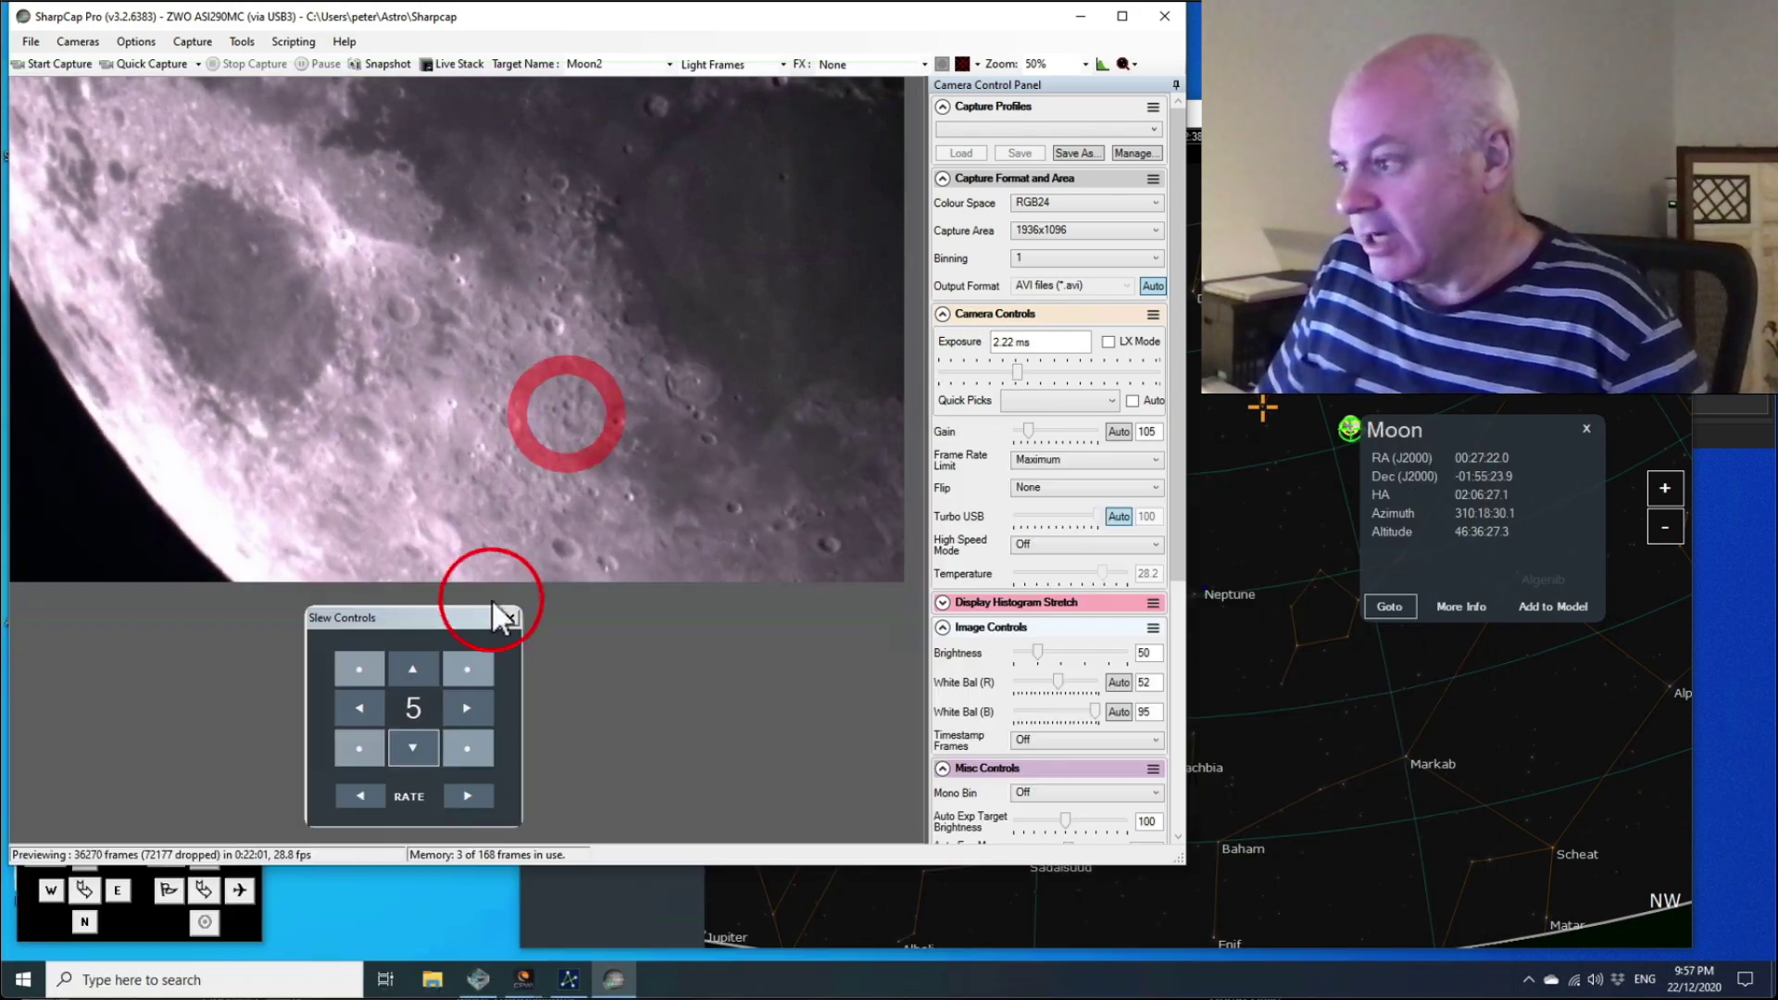
click(415, 663)
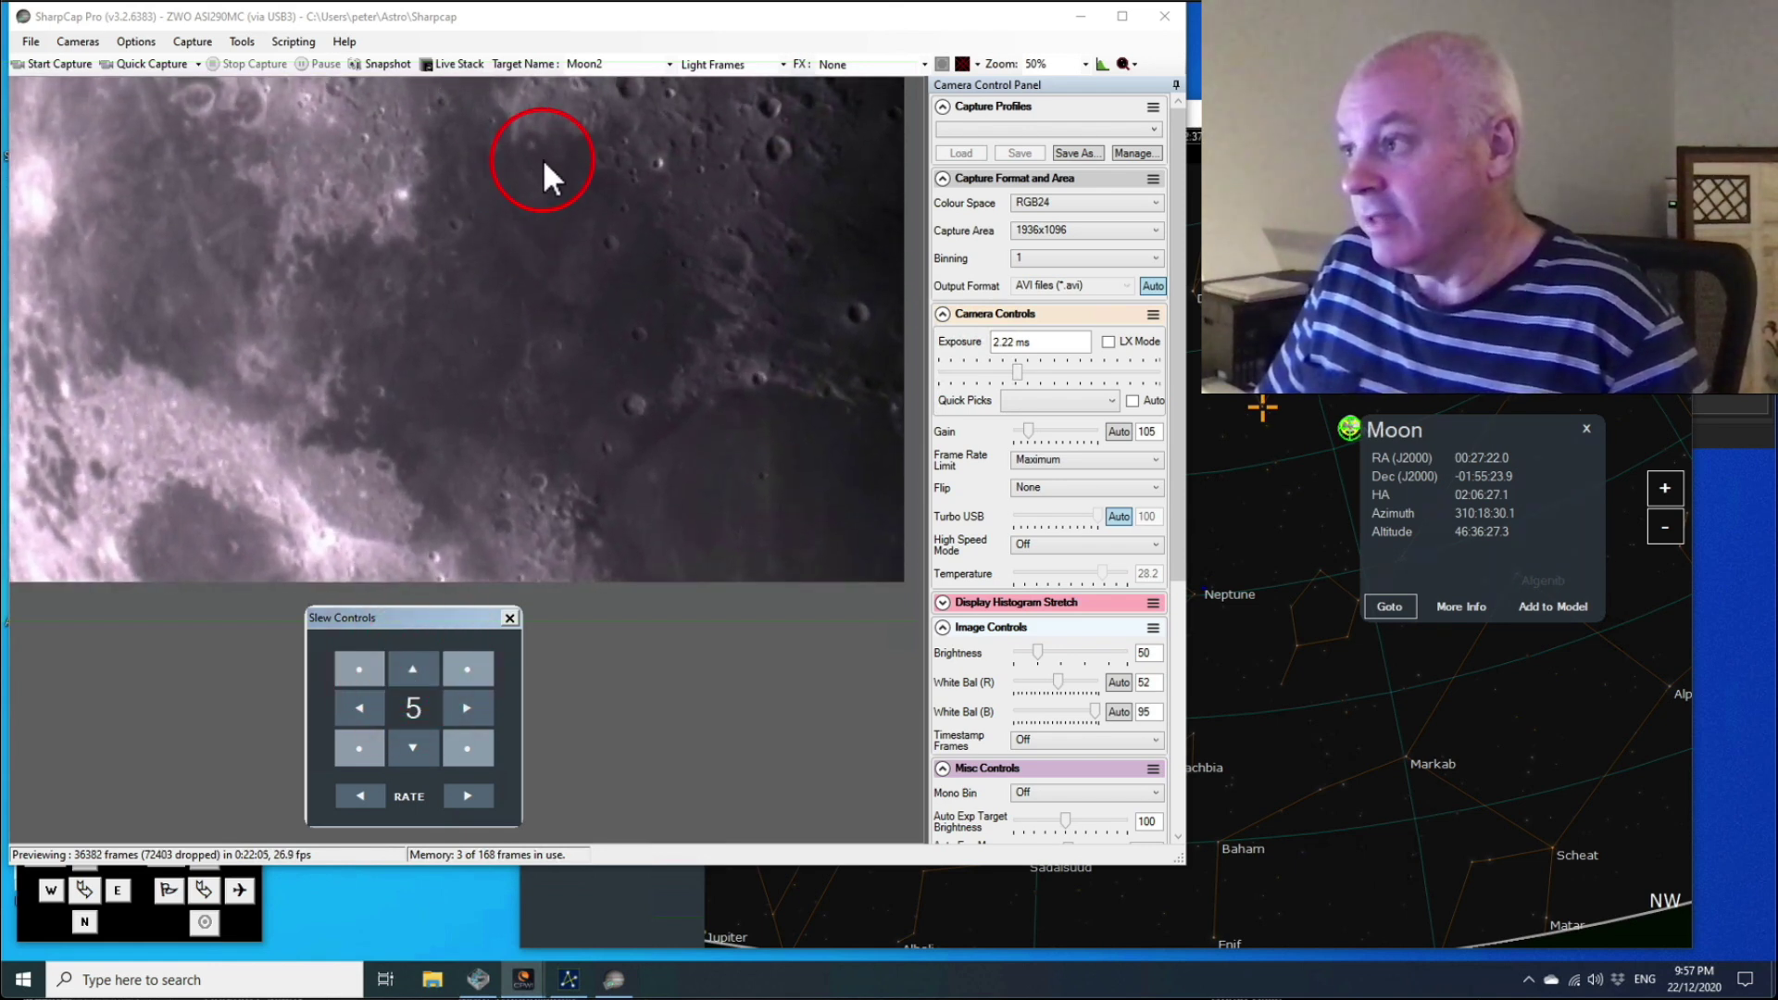
click(415, 661)
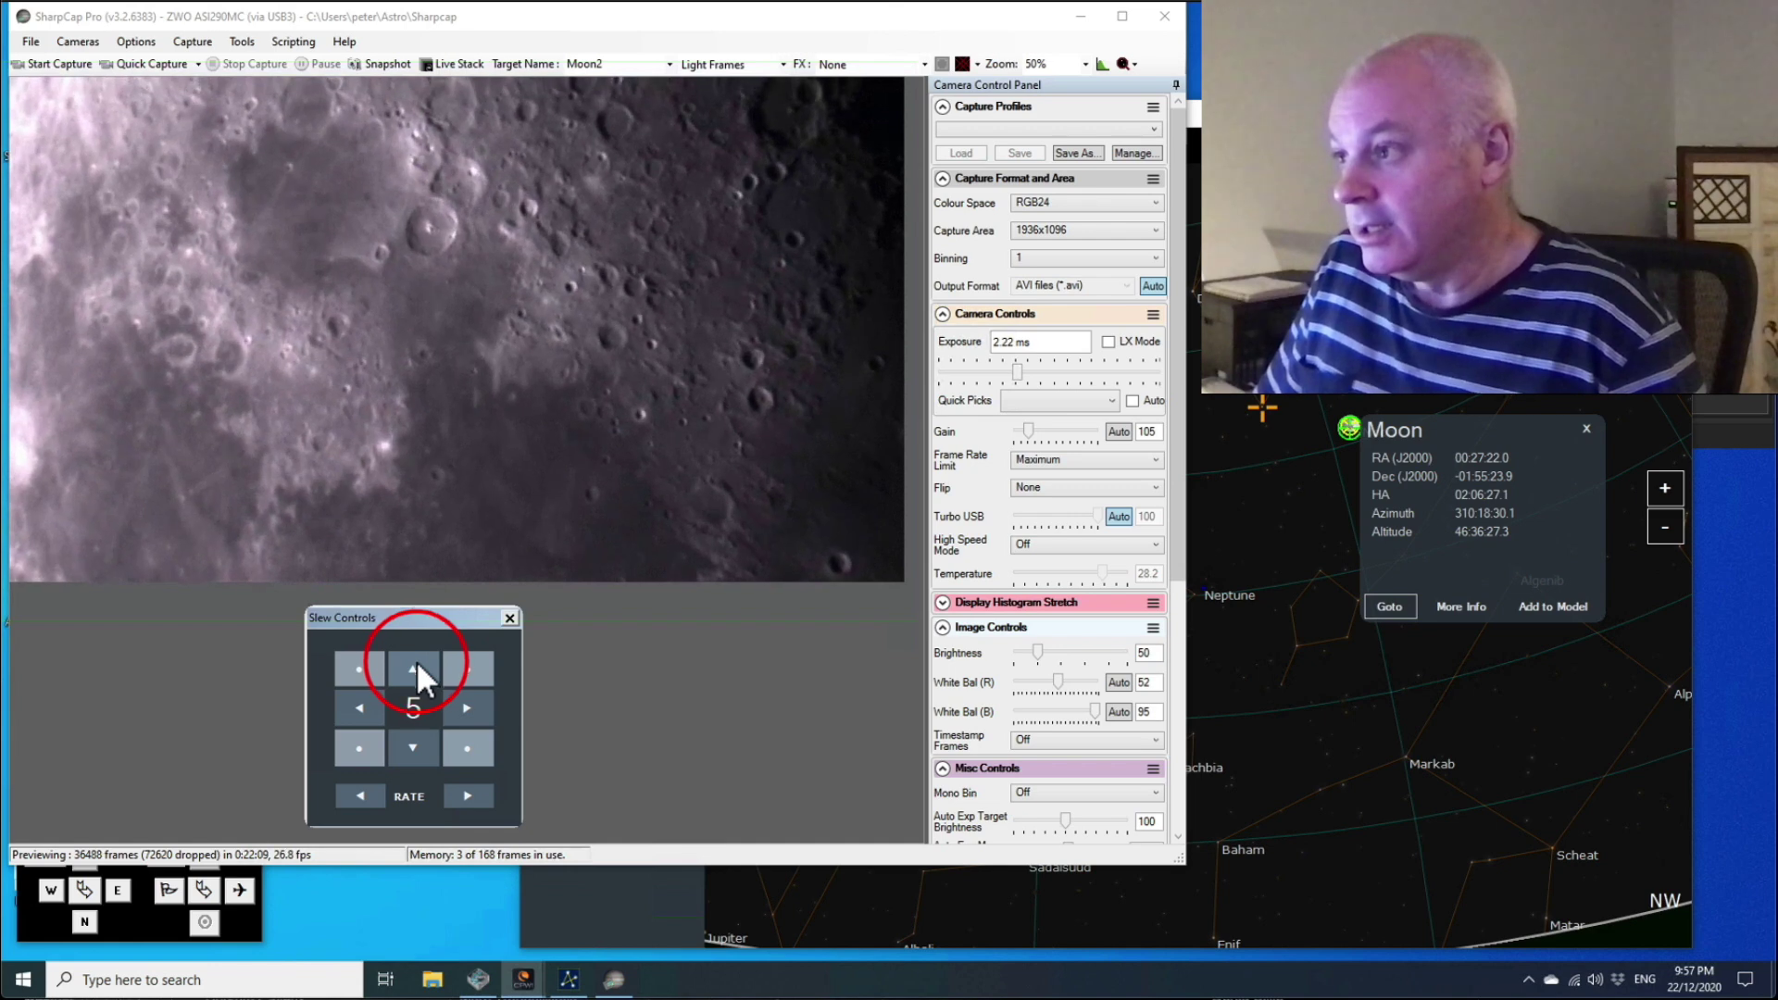
click(452, 653)
click(404, 744)
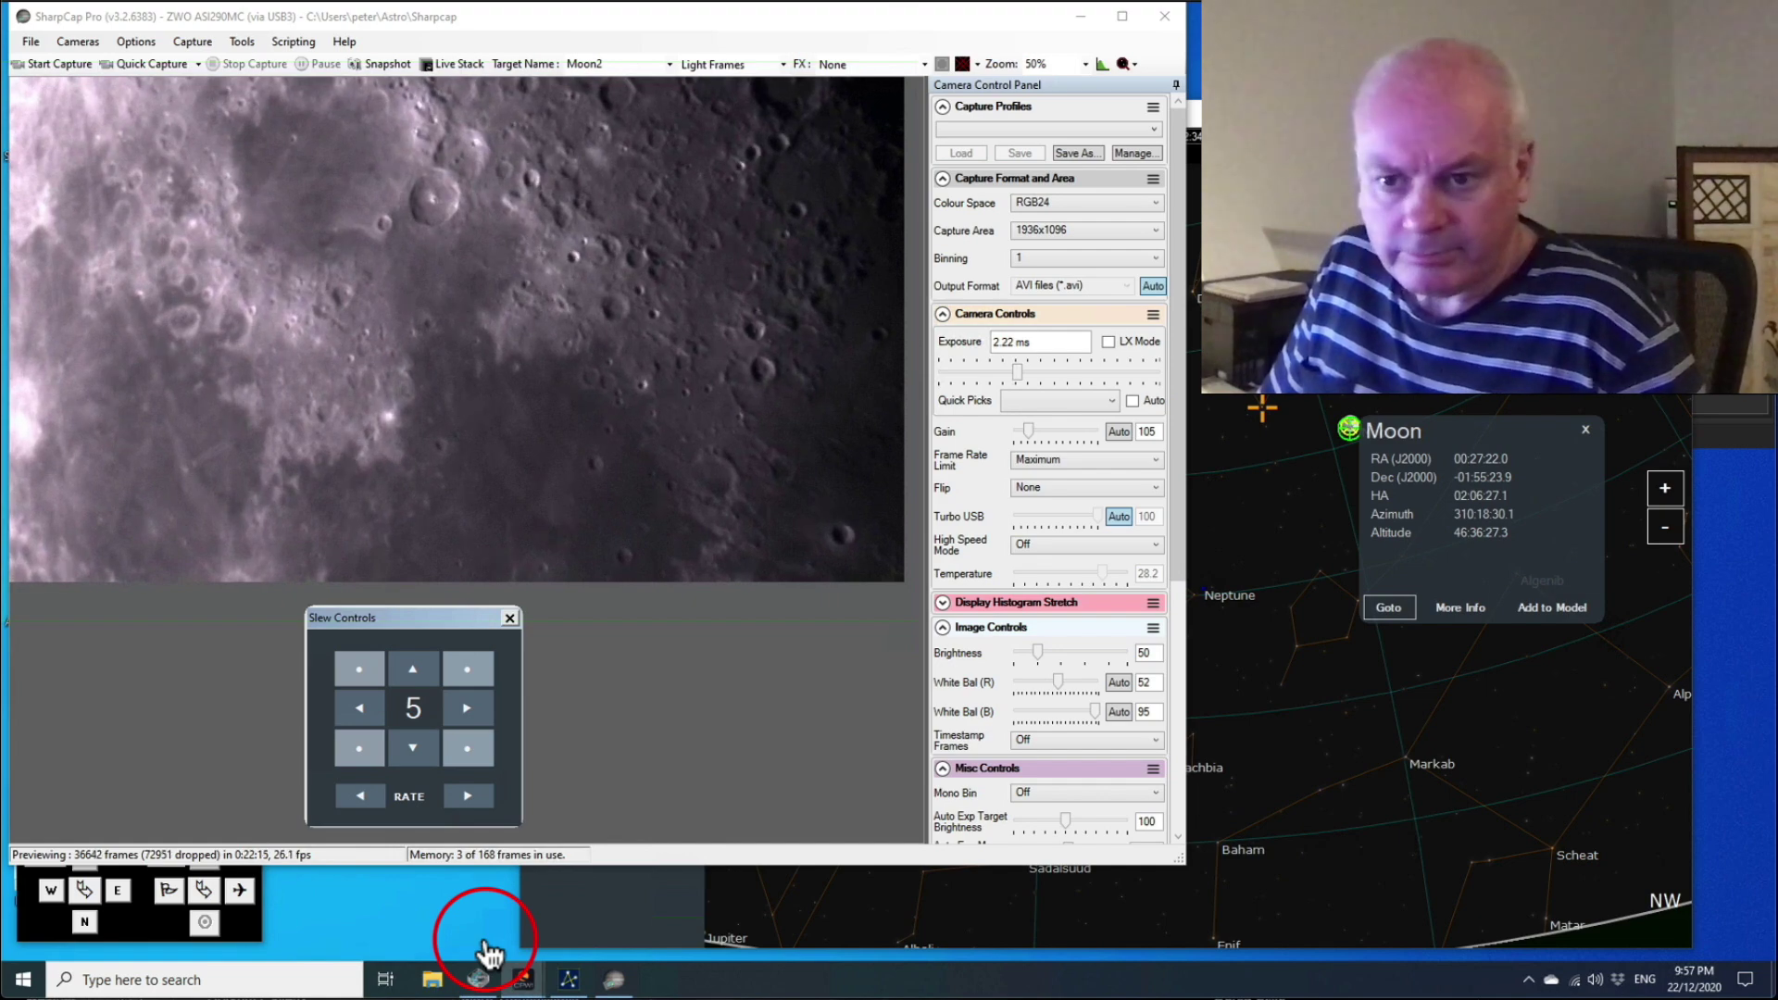
Step: Switch to the SkySafari lunar chart and follow it past Mare Serenitatis to the Montes Apenninus and Palus Putredinis area
click(485, 946)
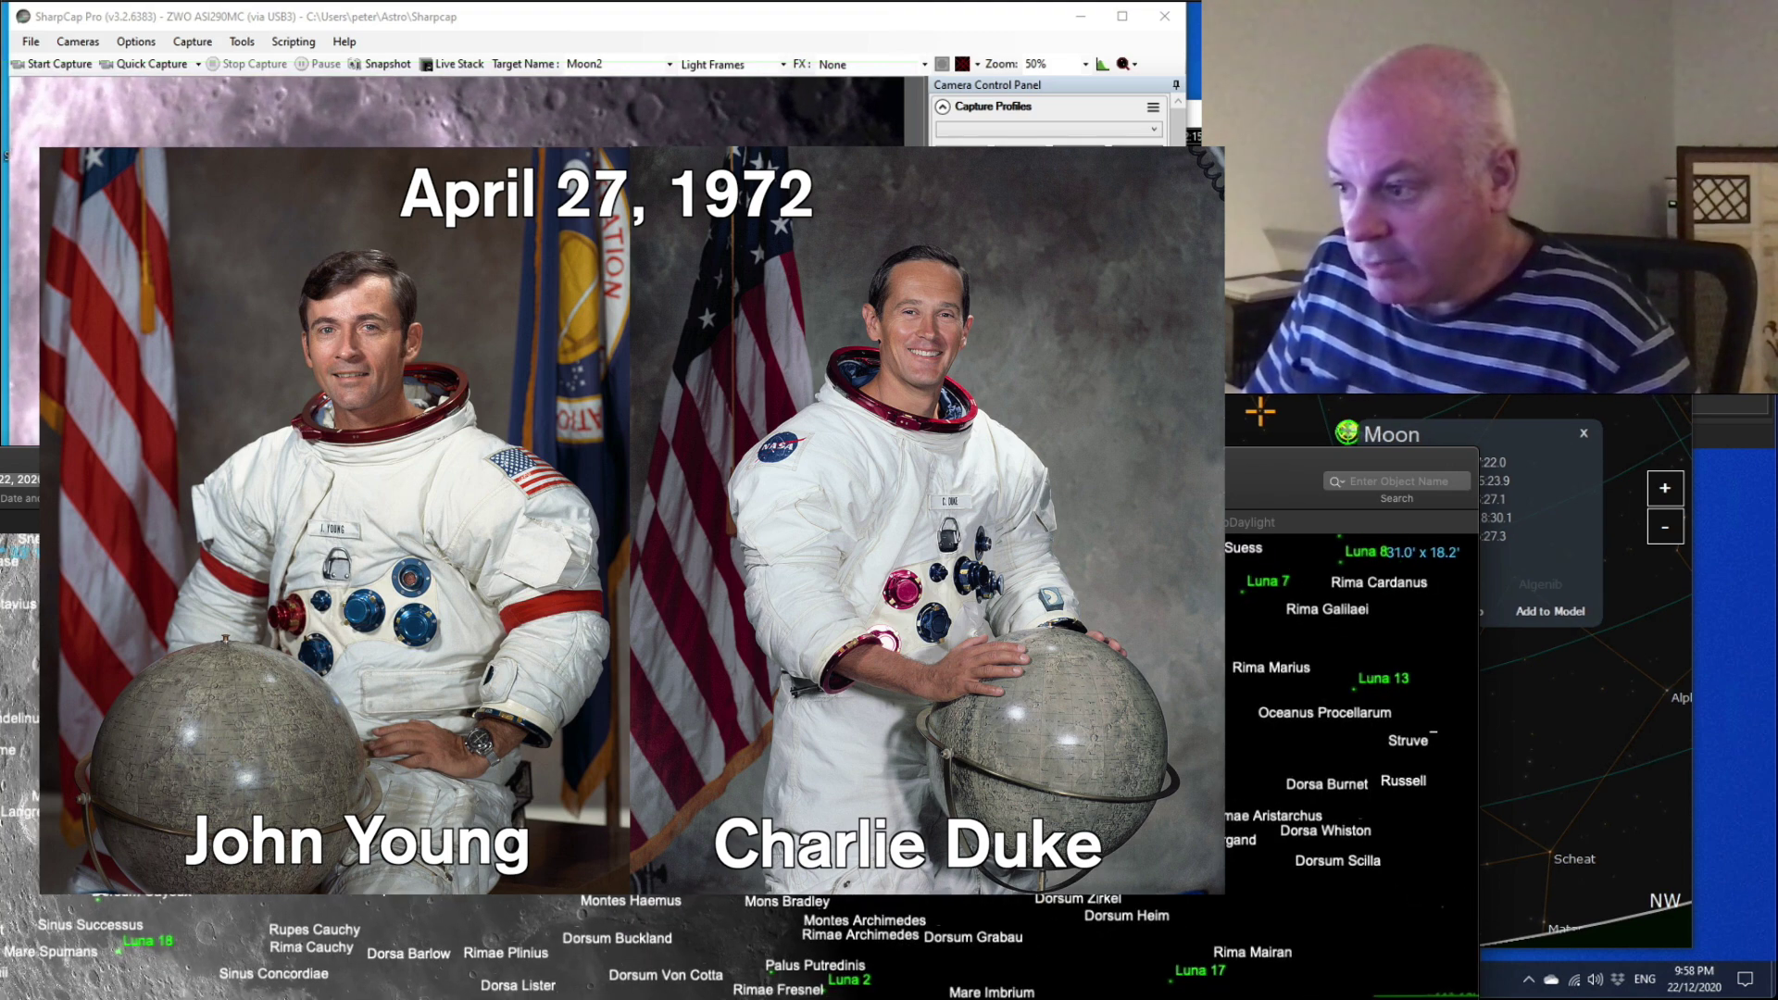
drag(686, 815, 658, 647)
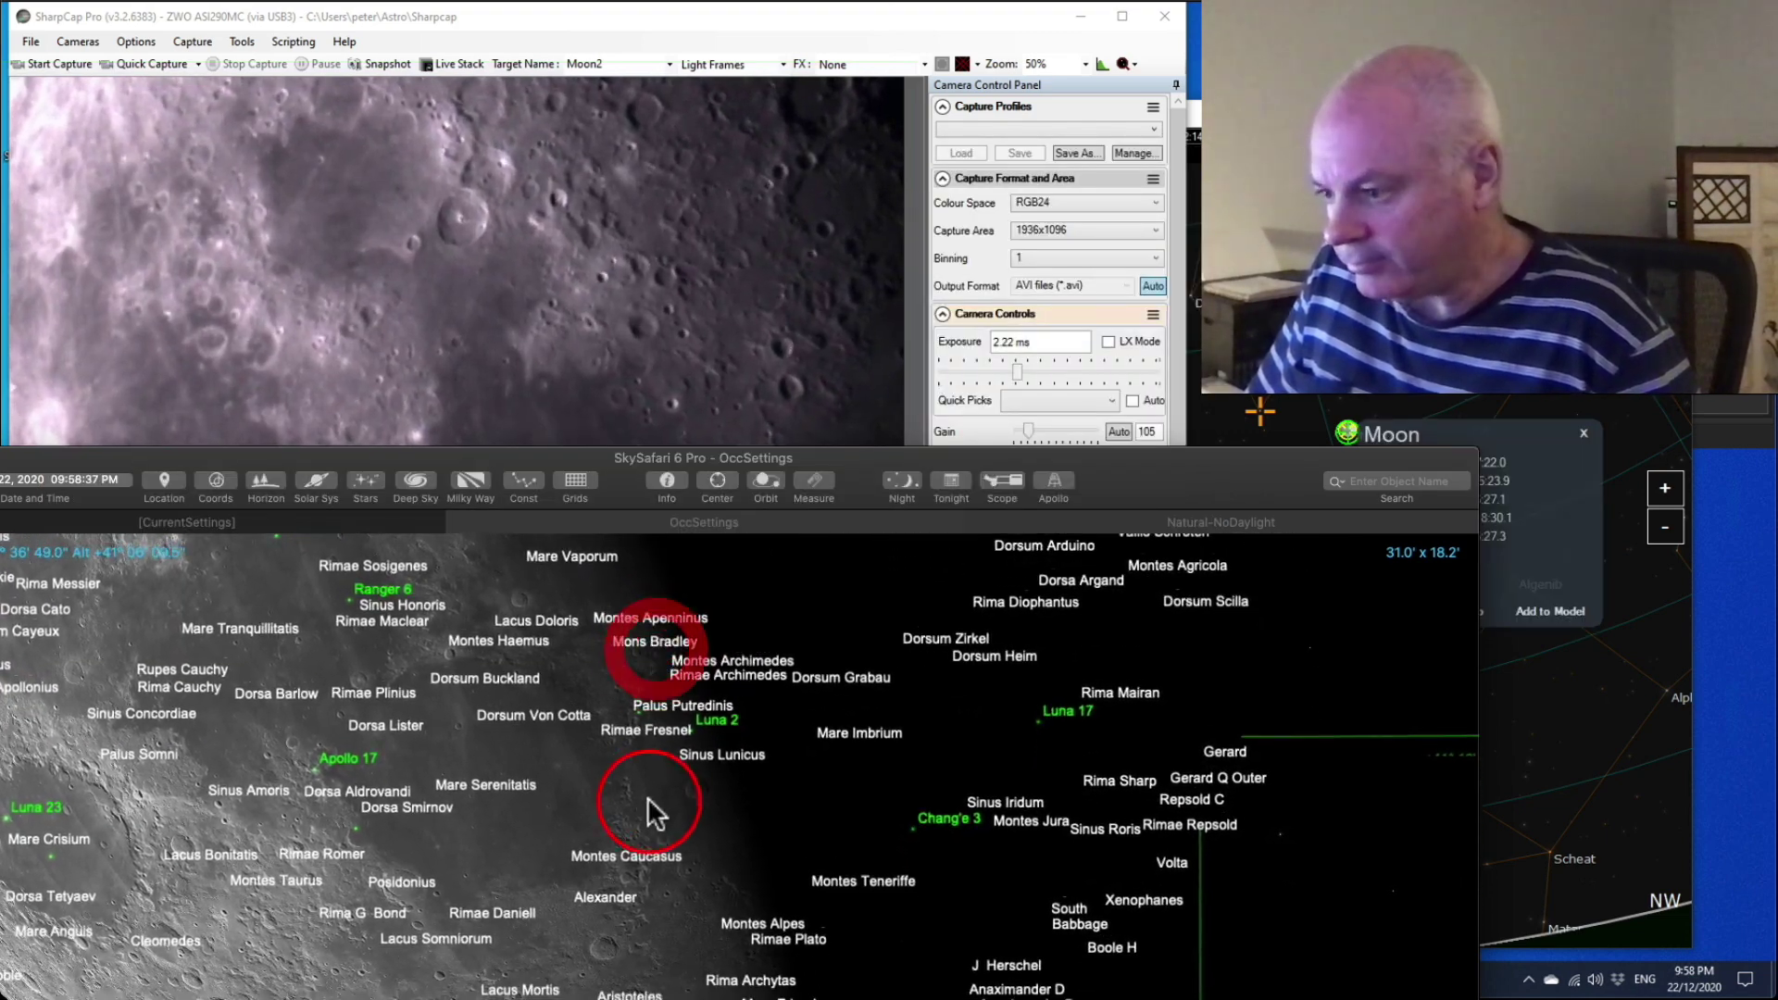
scroll(656, 727, up, 1)
scroll(658, 726, up, 5)
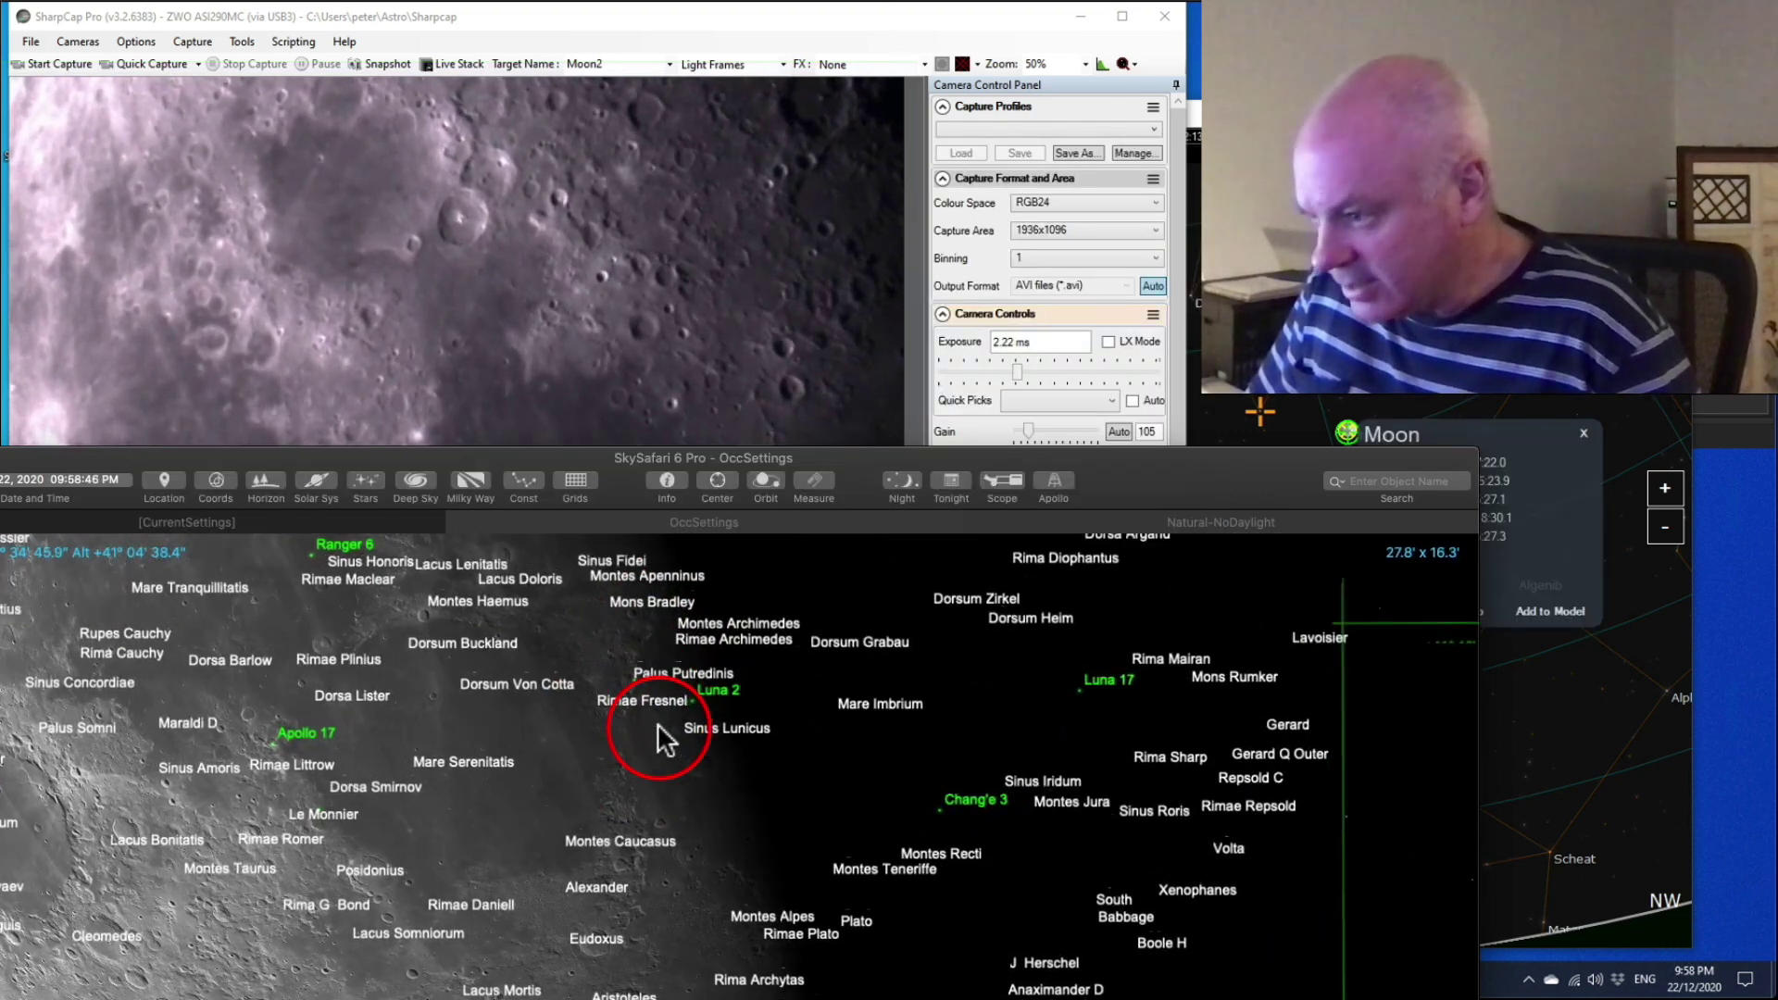
drag(669, 686, 663, 797)
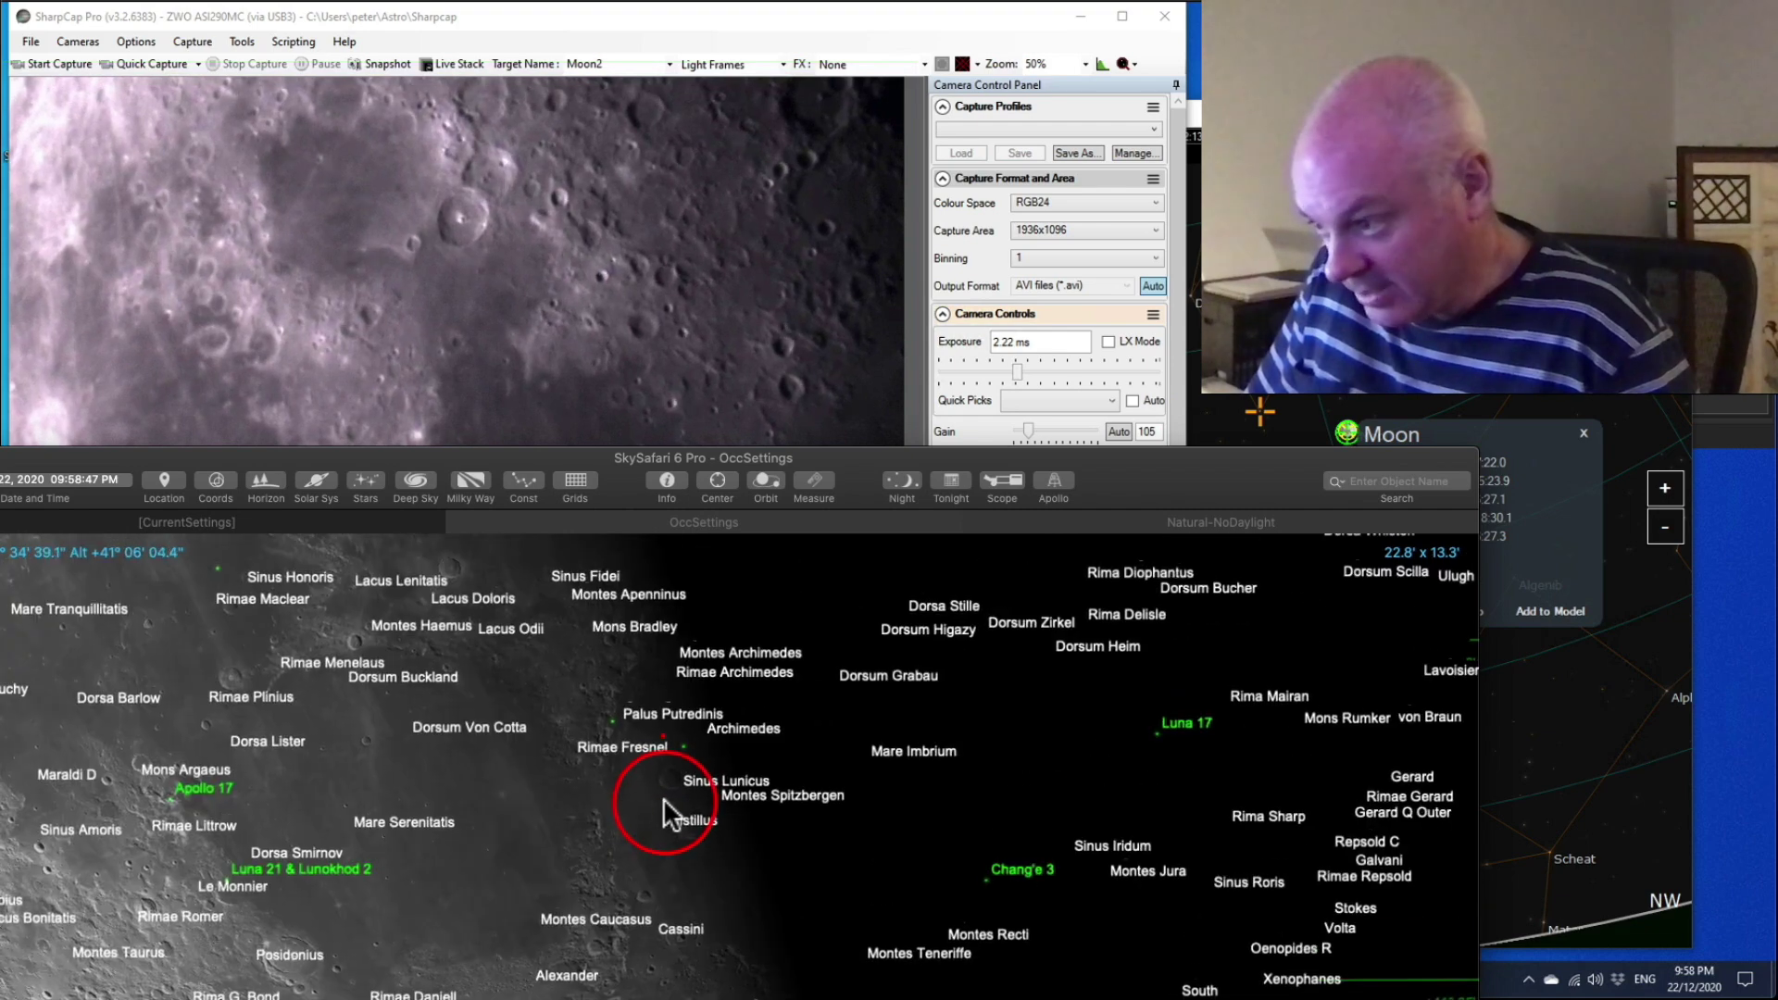
scroll(570, 715, up, 5)
drag(645, 732, 685, 889)
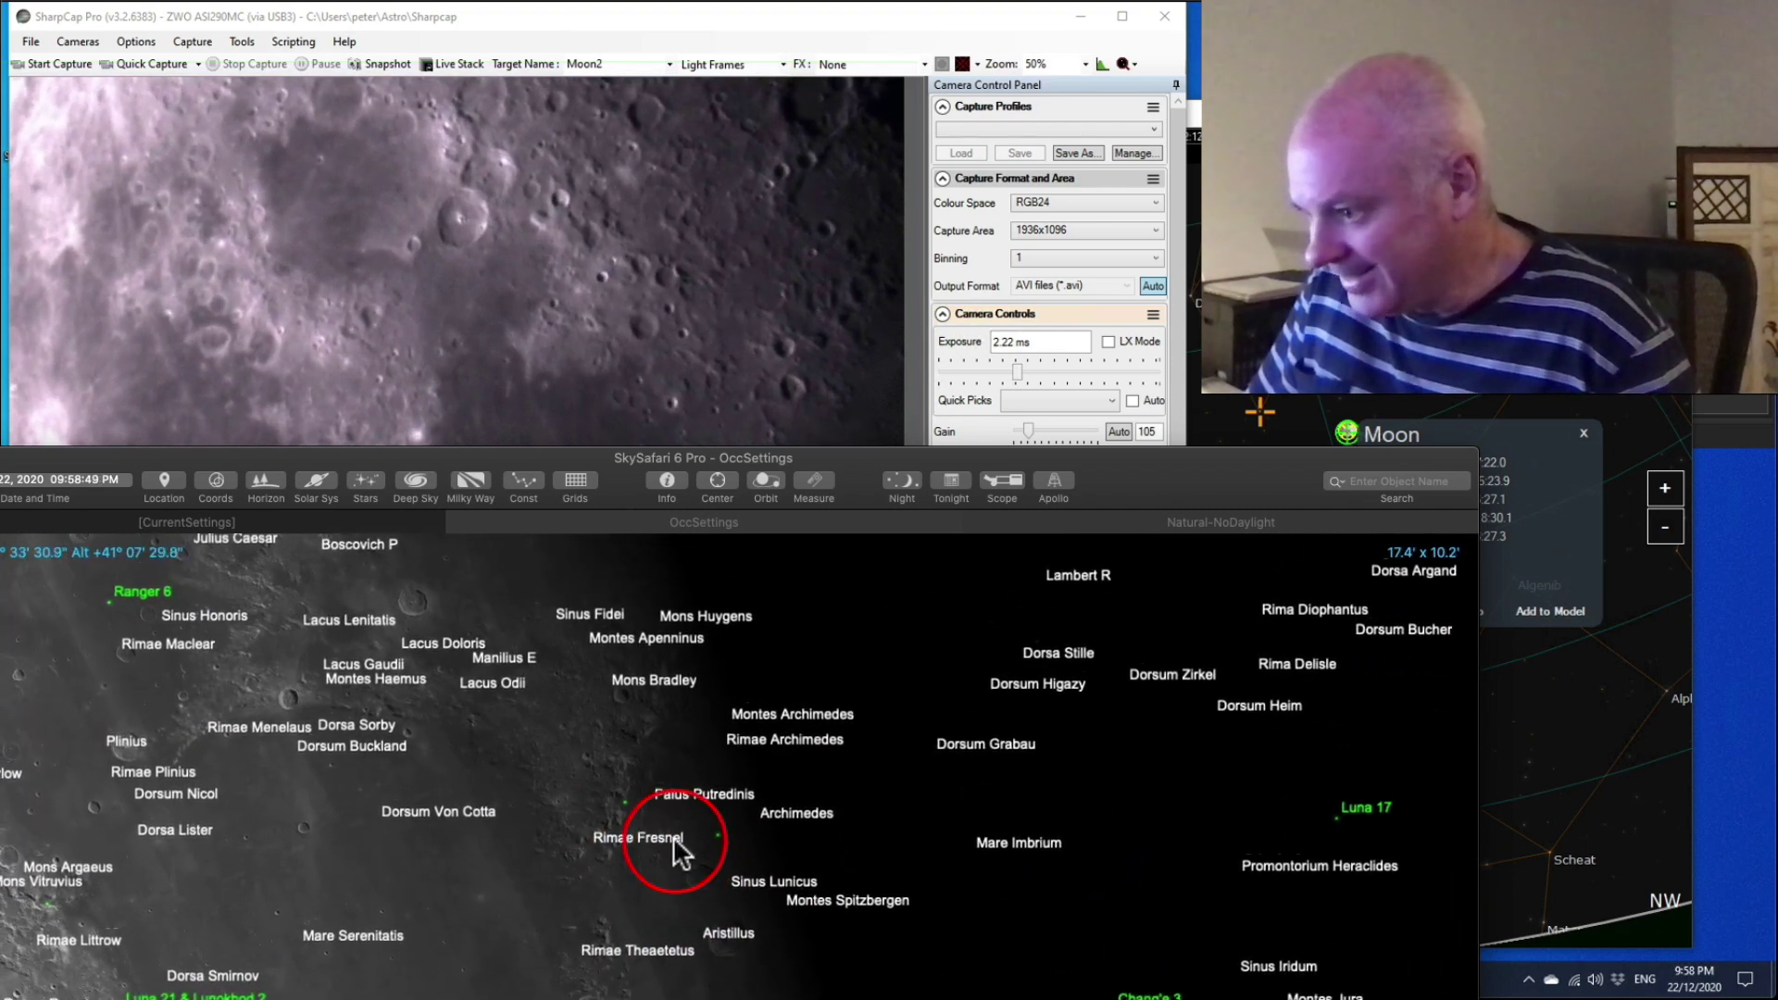
Step: Locate the Apollo 15 landing site beside Rima Hadley on the chart and examine its surroundings up close
scroll(674, 836, up, 2)
scroll(606, 792, up, 3)
scroll(586, 754, up, 4)
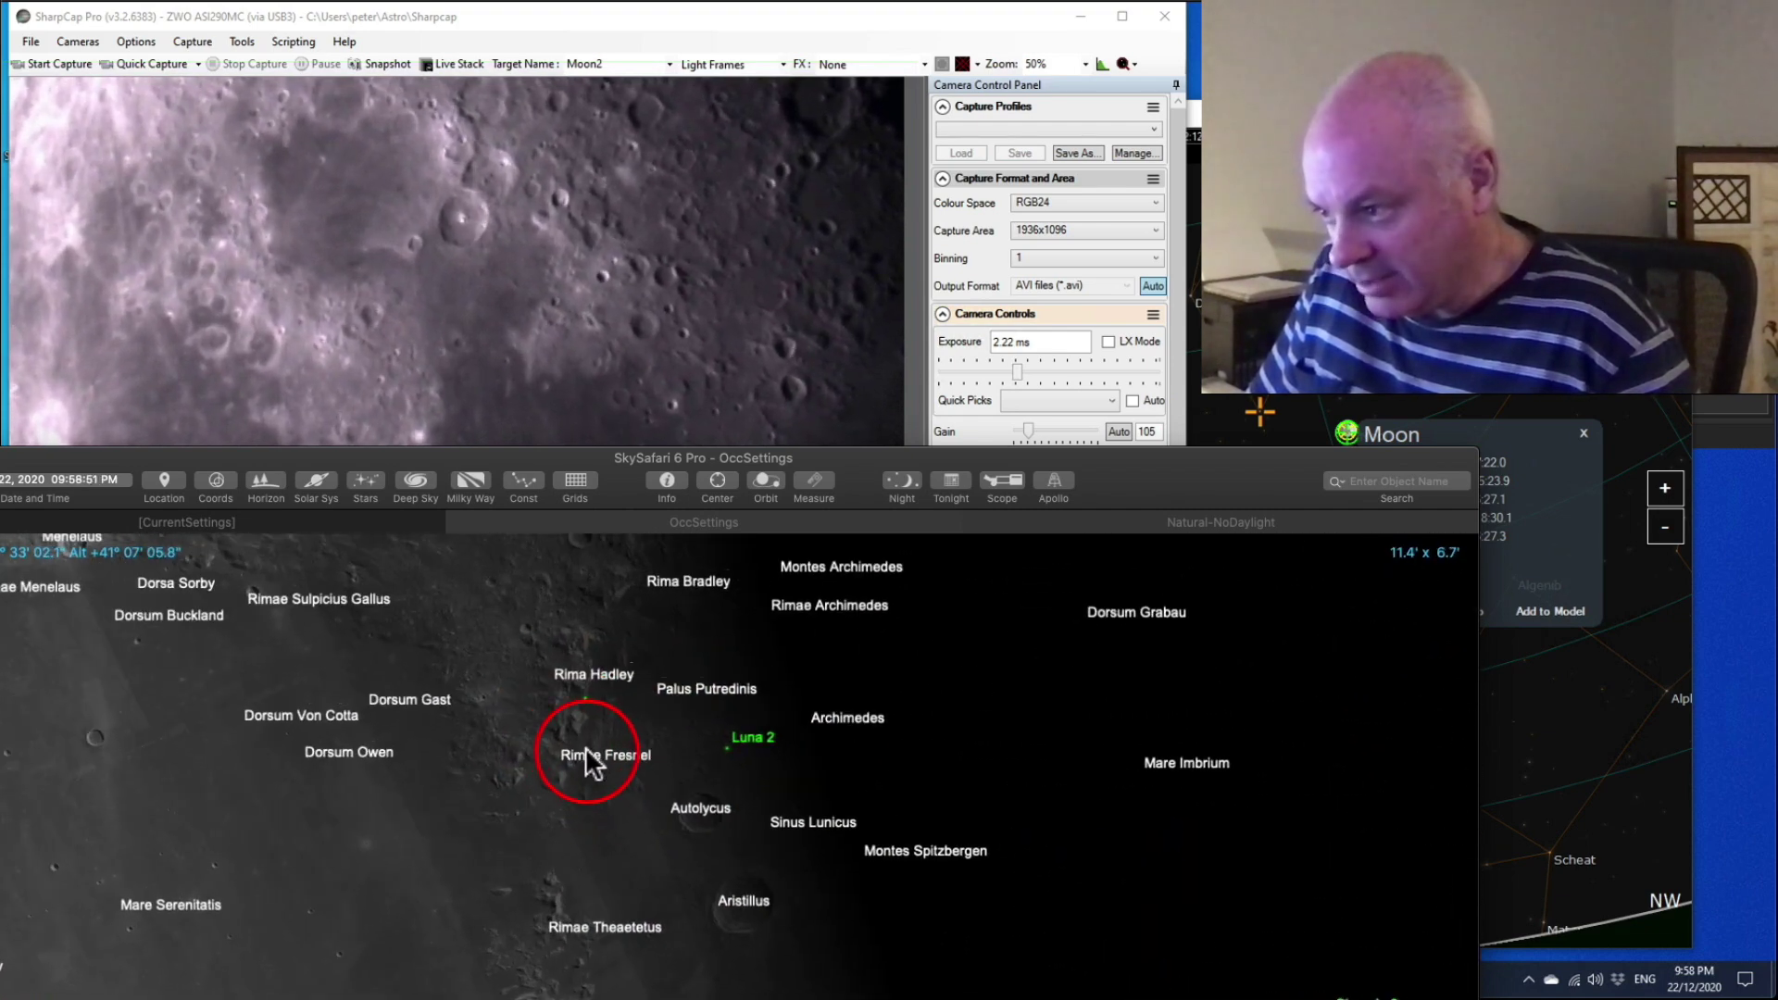
scroll(588, 664, down, 2)
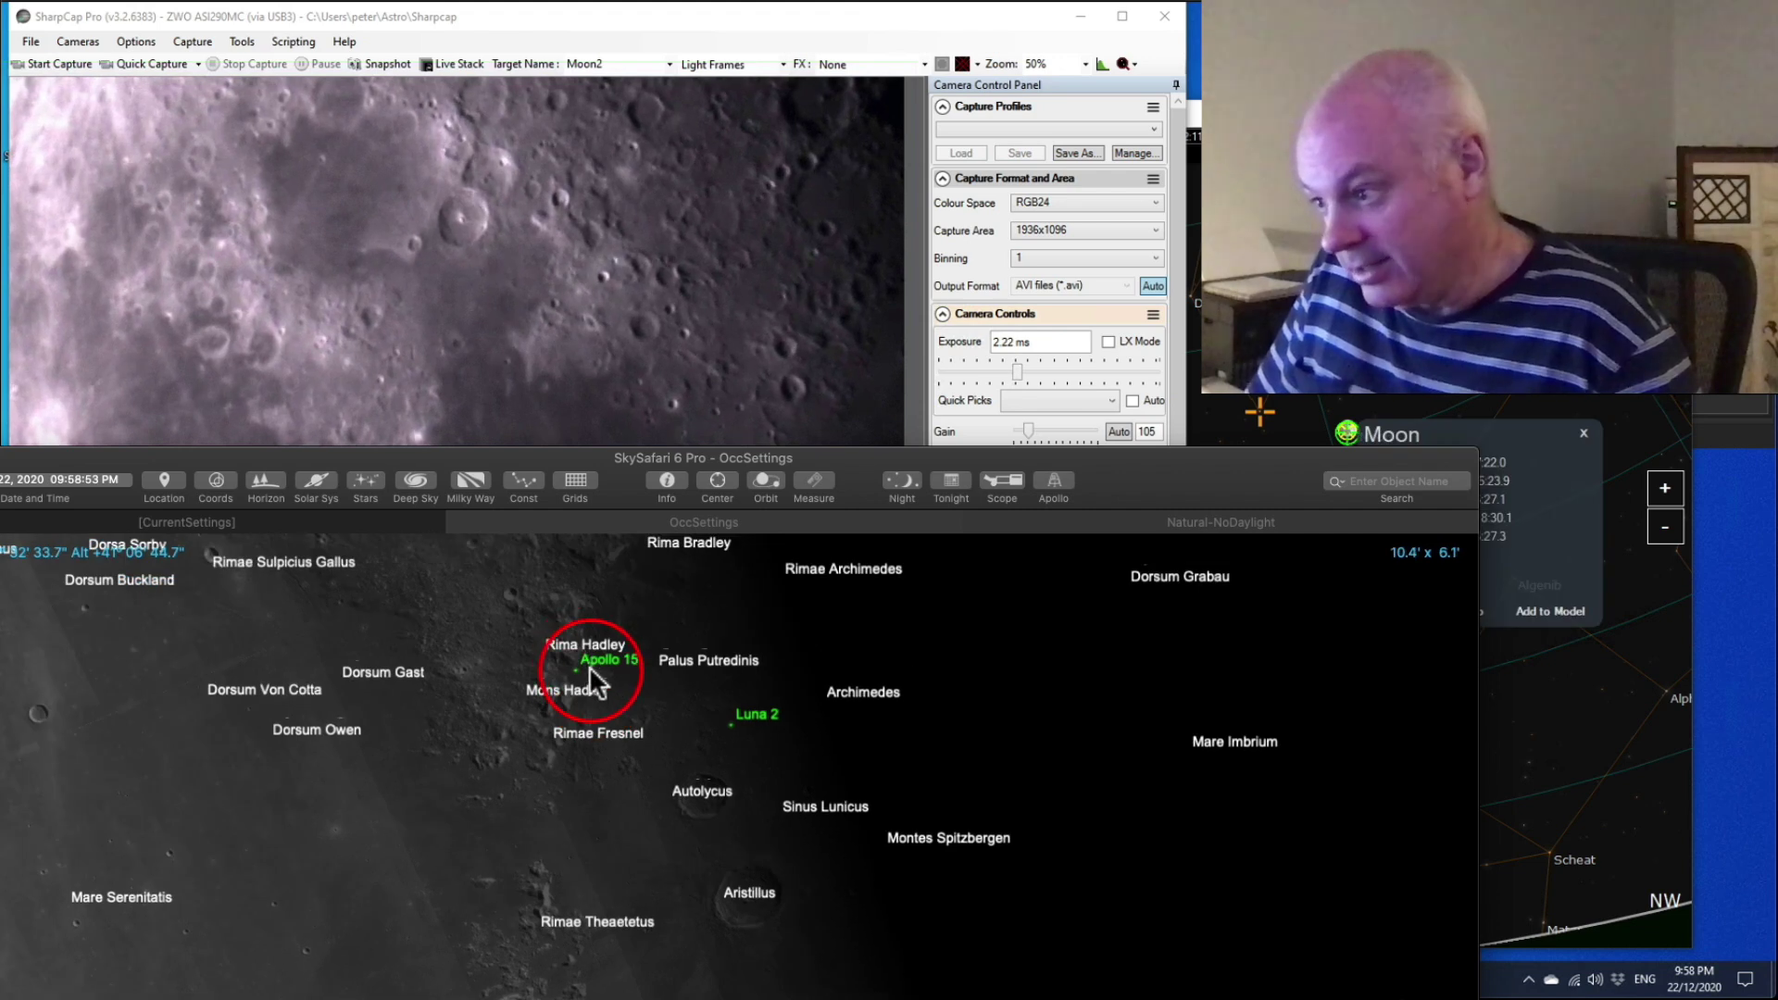
scroll(557, 715, down, 1)
scroll(557, 714, down, 1)
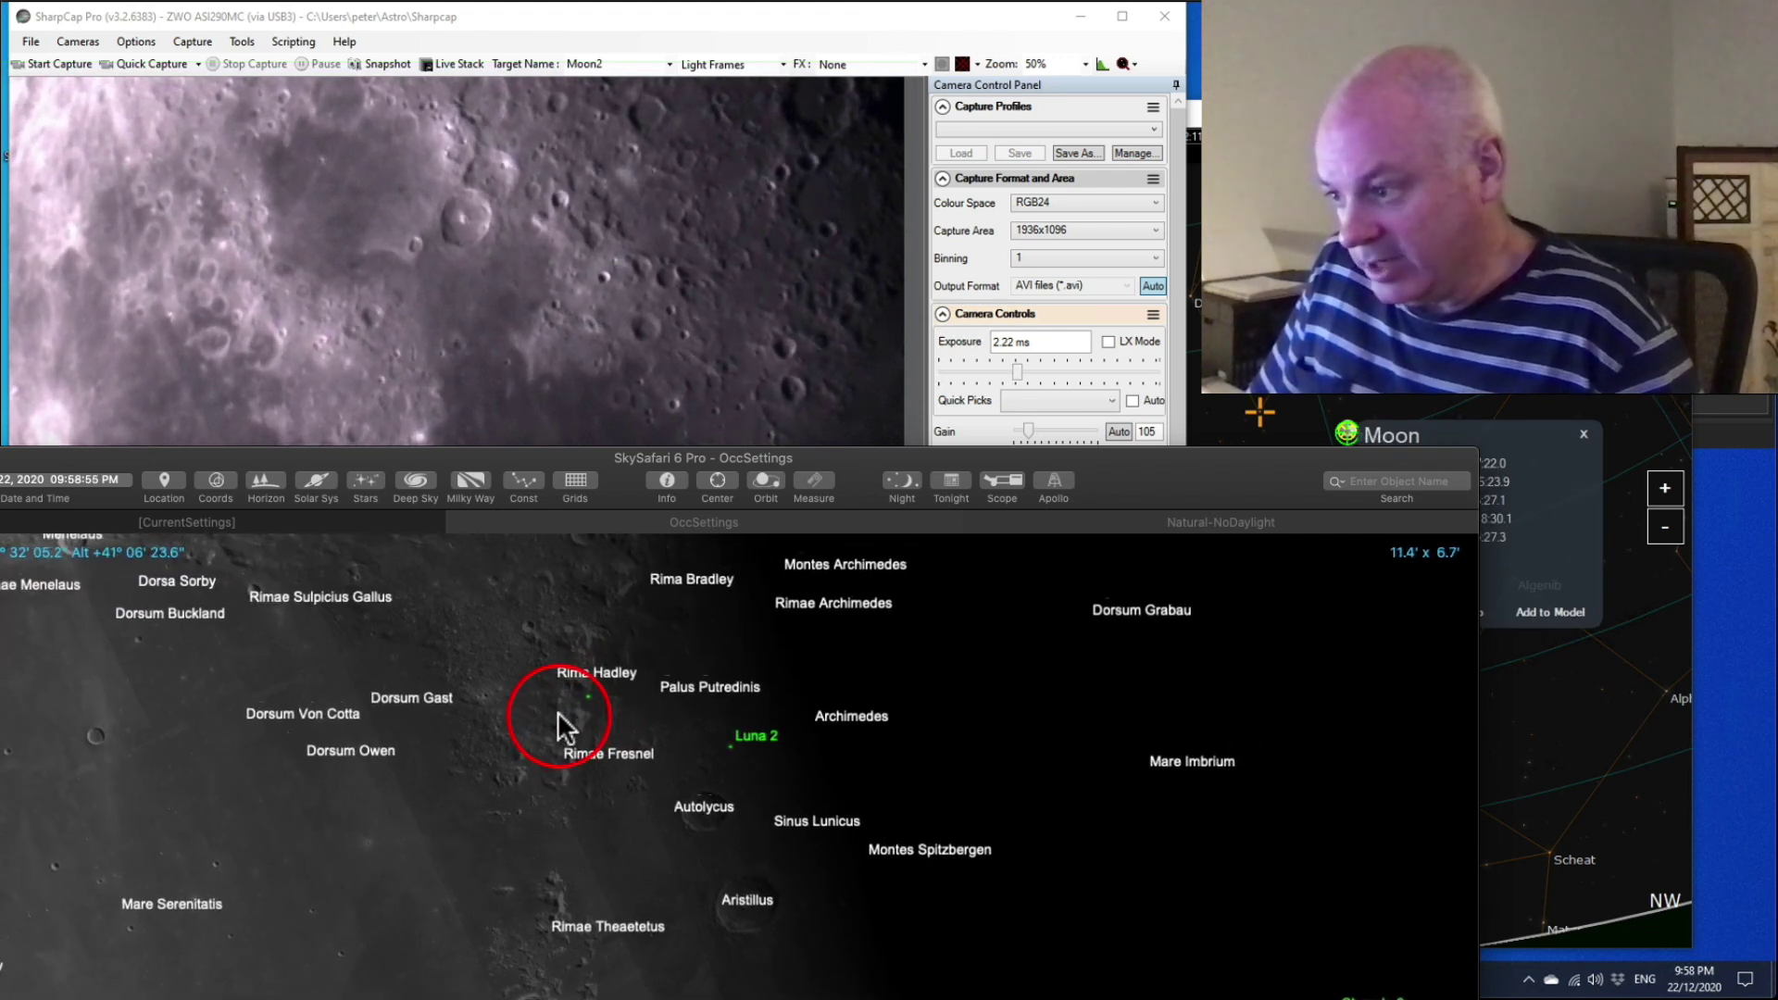
drag(657, 747, 700, 758)
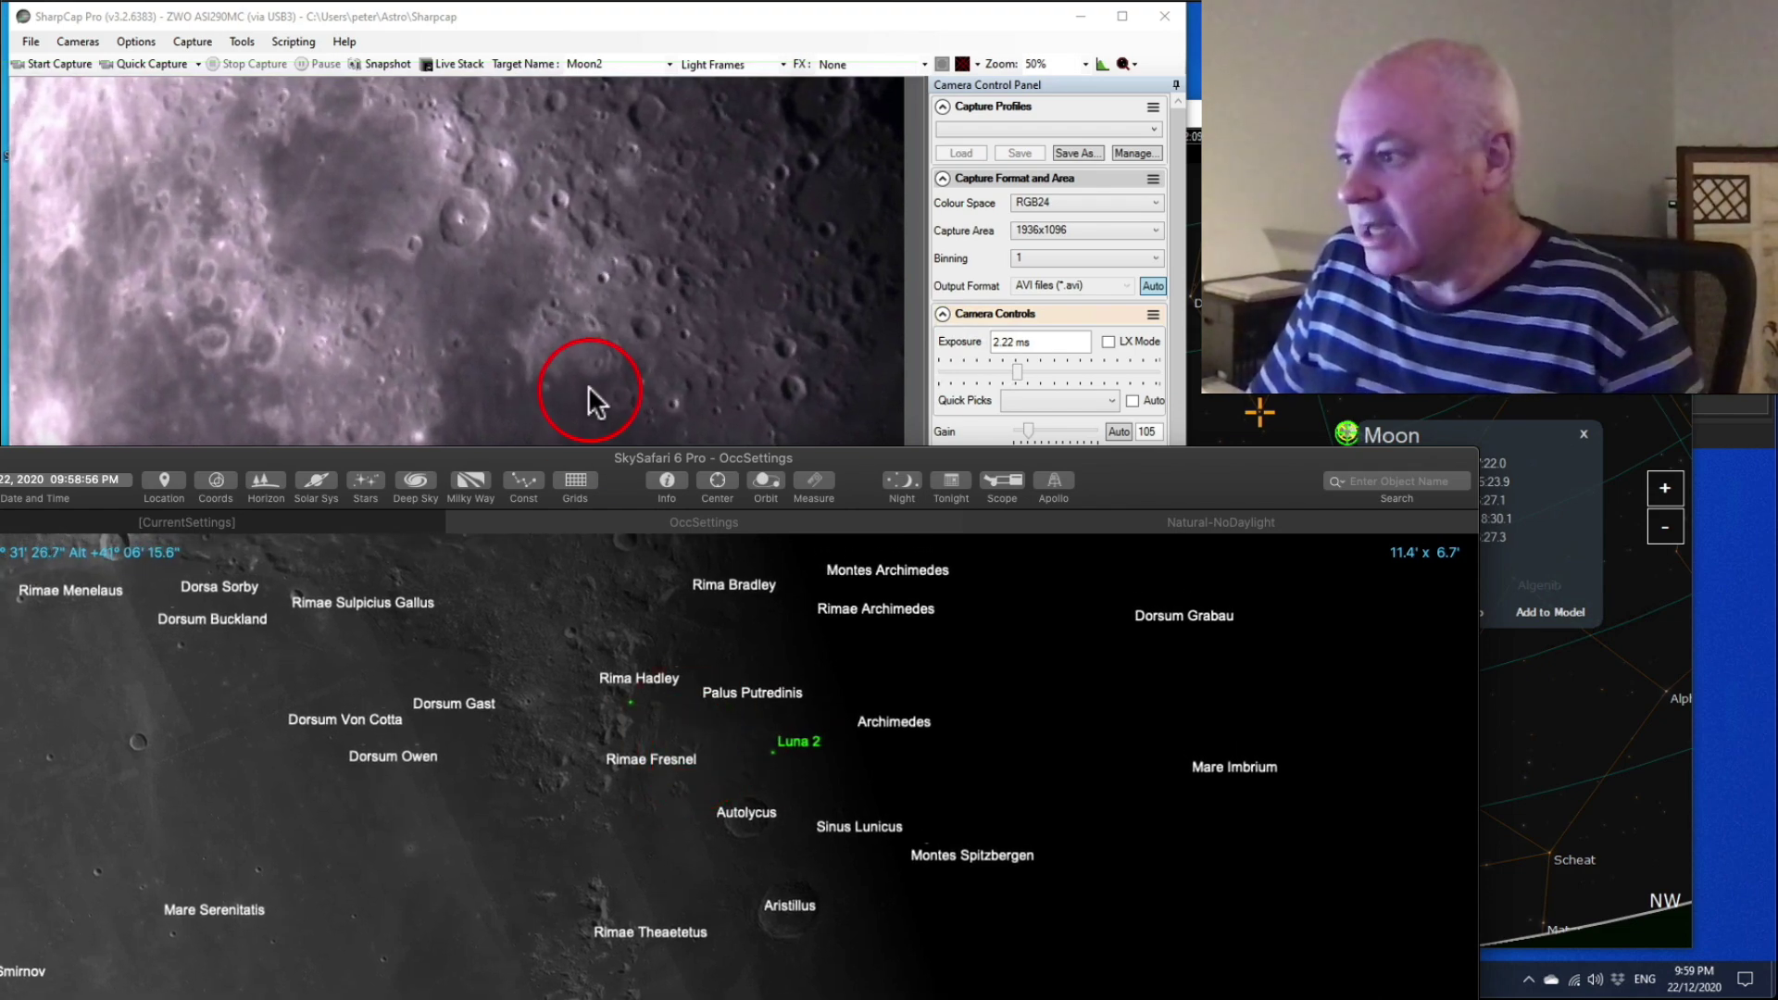
Step: Return to SharpCap, slew the camera view to the Montes Apenninus along the terminator, and raise the exposure to 5.19 ms
click(557, 370)
click(413, 737)
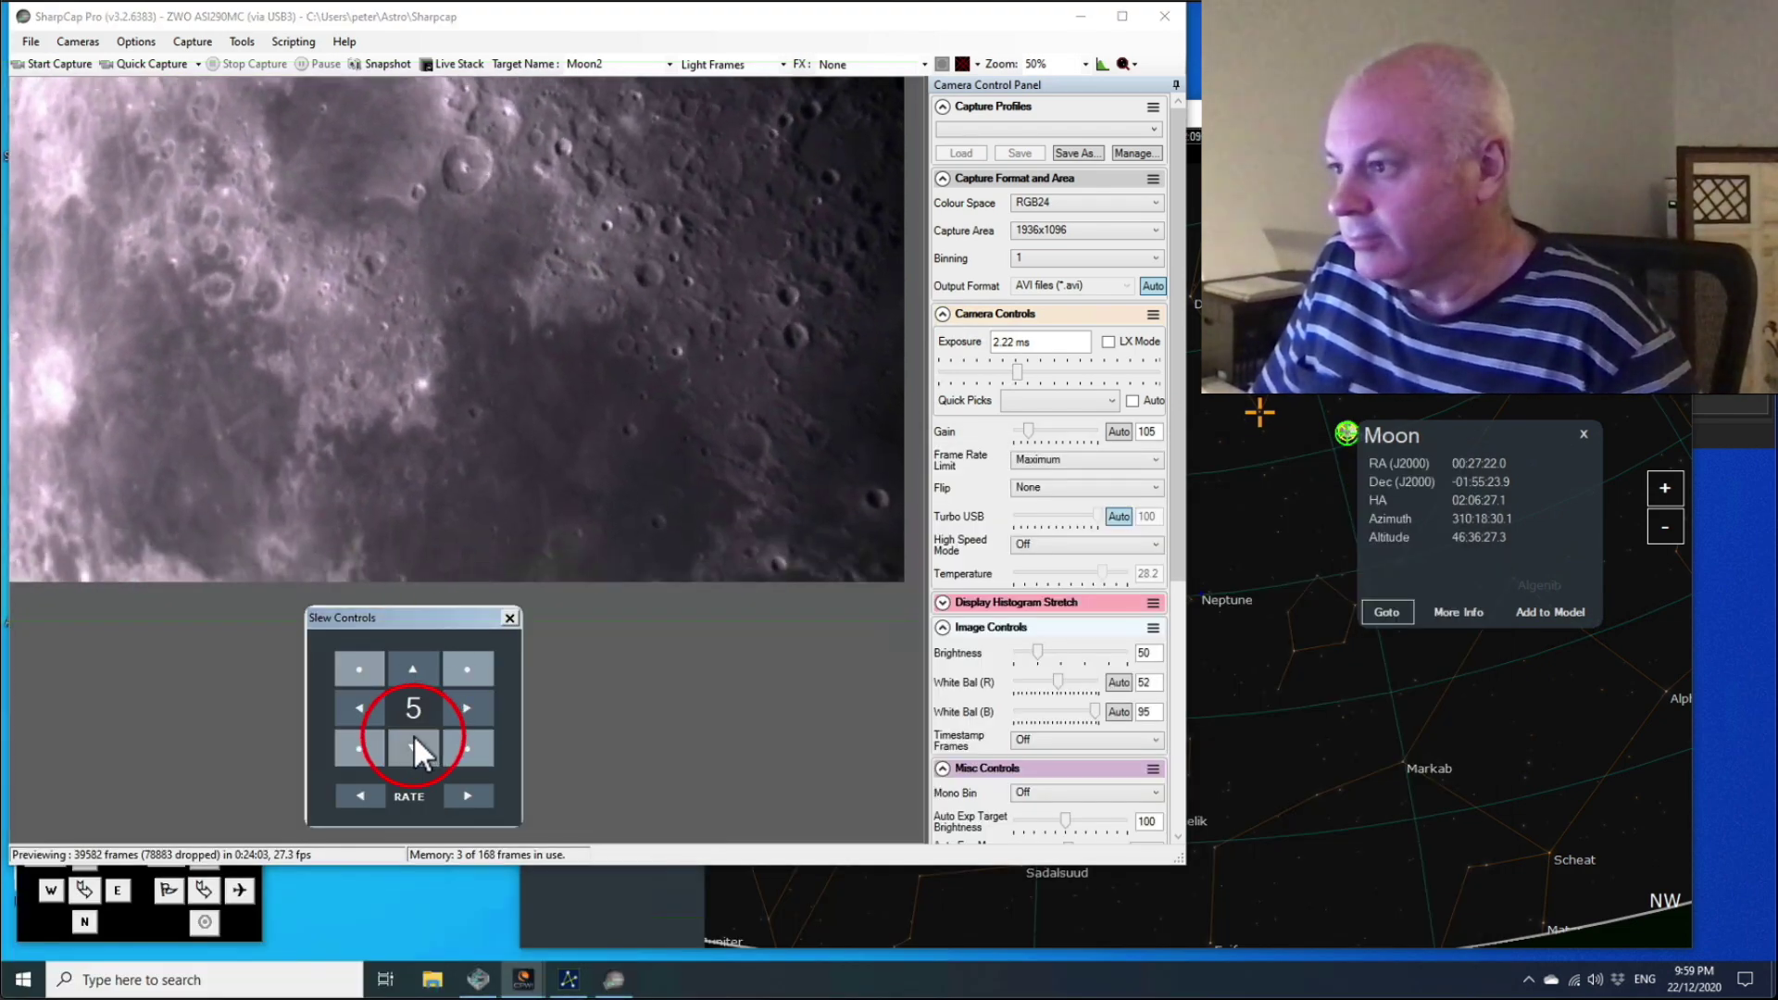
click(467, 707)
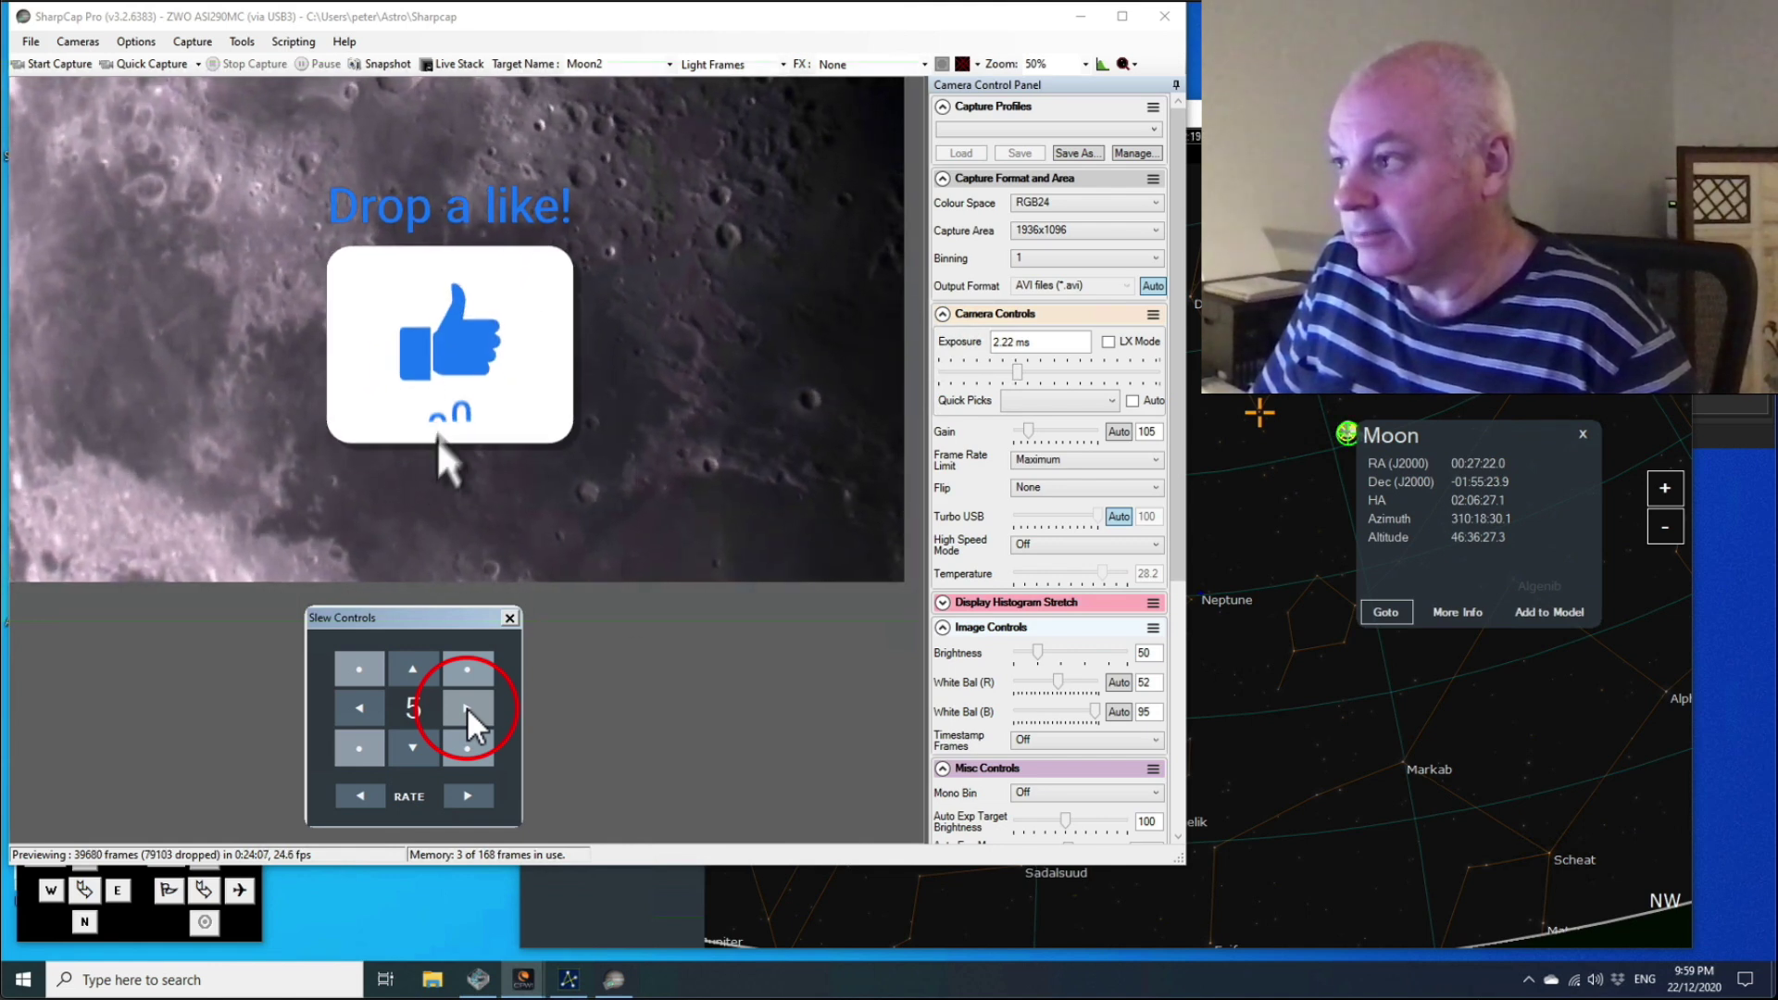
click(467, 707)
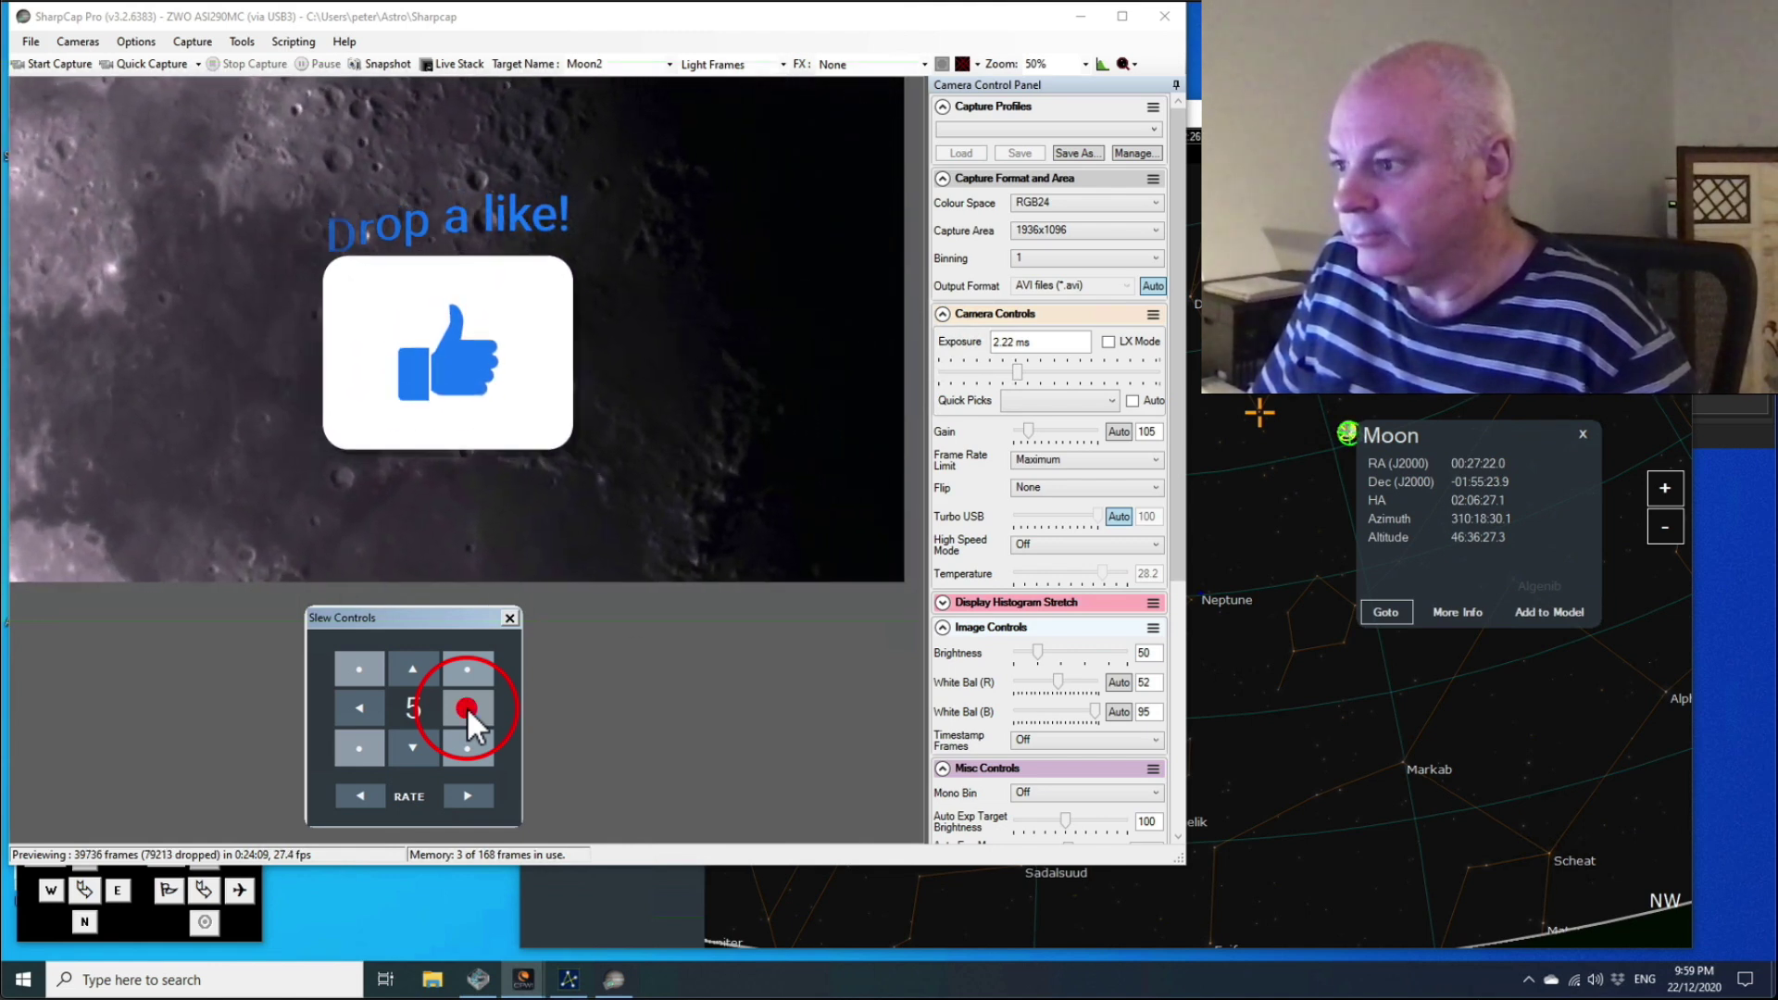
click(407, 746)
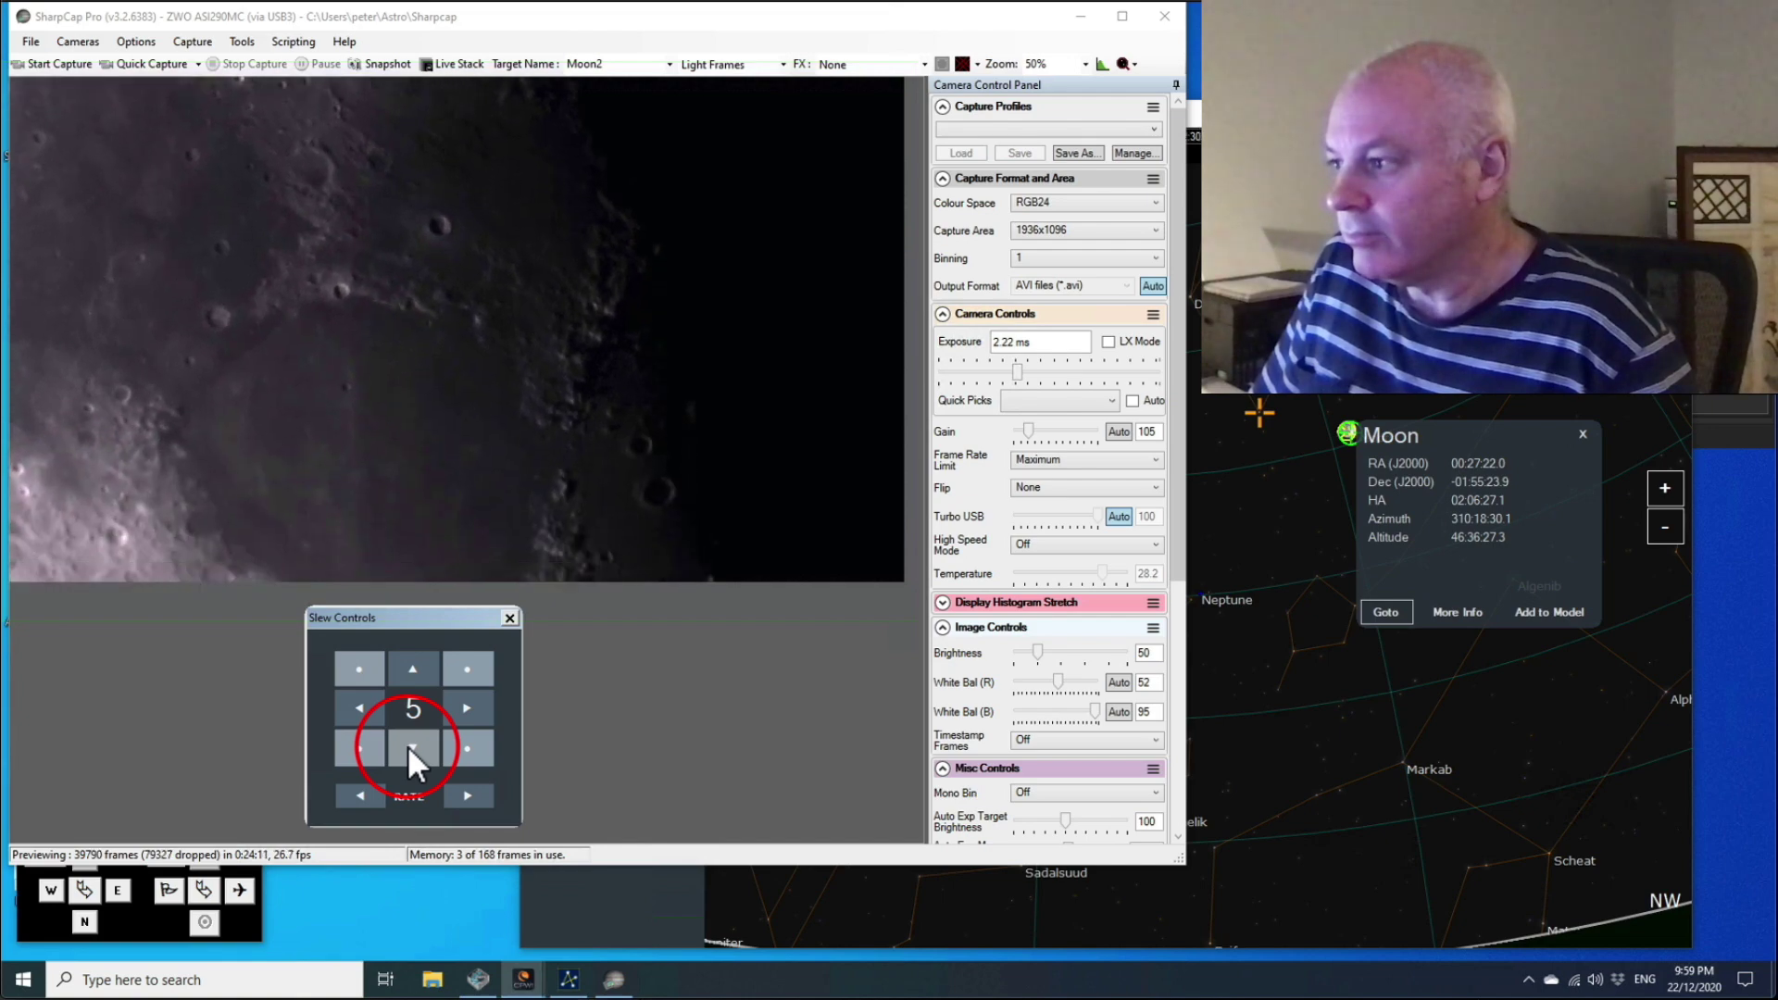
drag(1016, 372, 1031, 374)
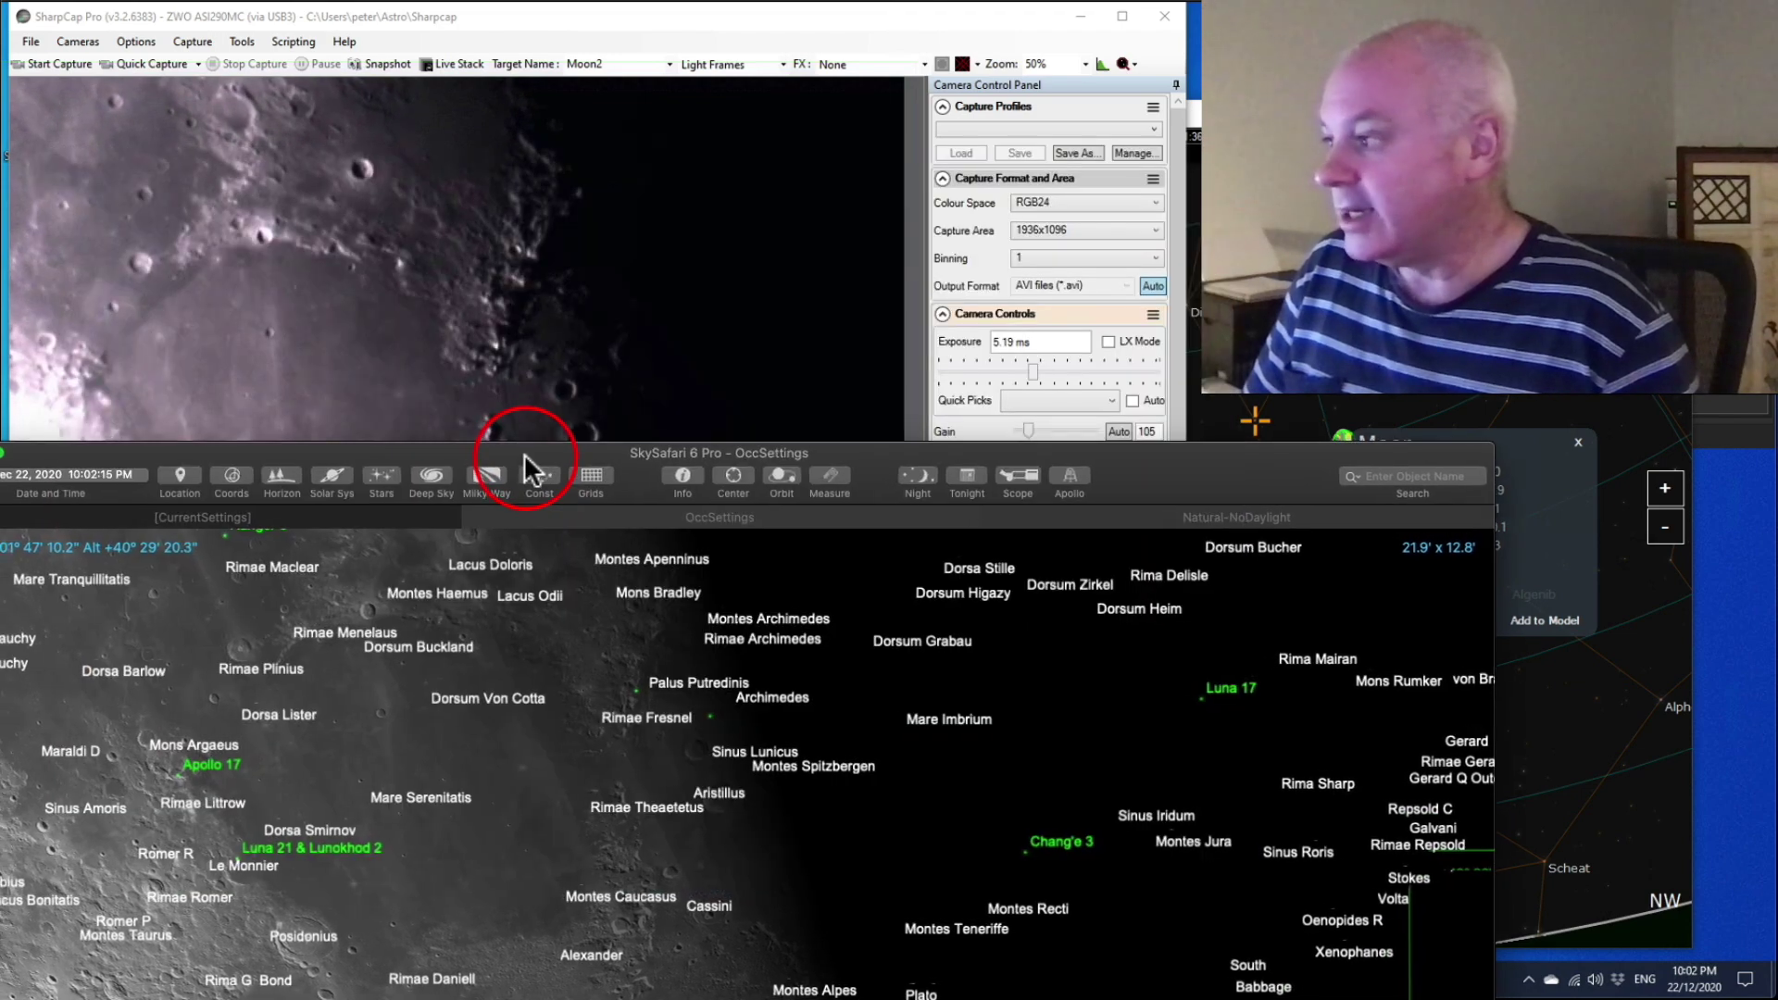
Step: Enlarge the visible part of the SkySafari chart and widen its view to locate the Apollo 12 and Apollo 14 sites
drag(524, 452, 507, 394)
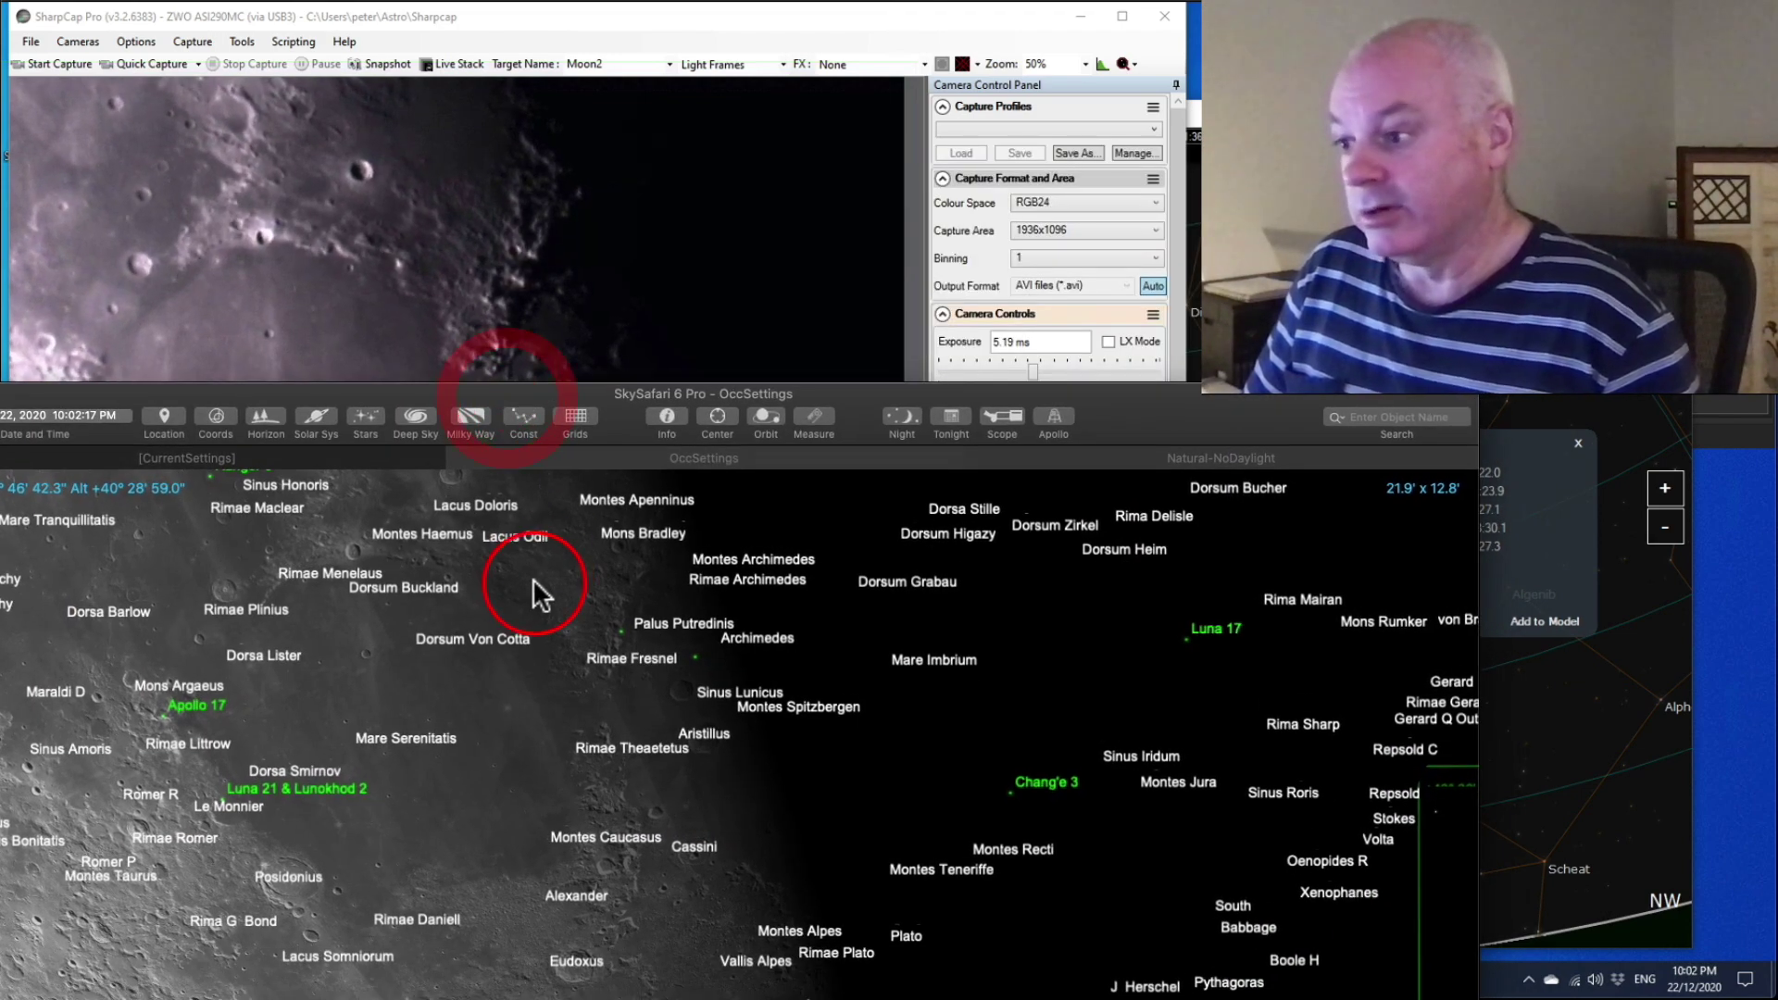
scroll(531, 578, down, 4)
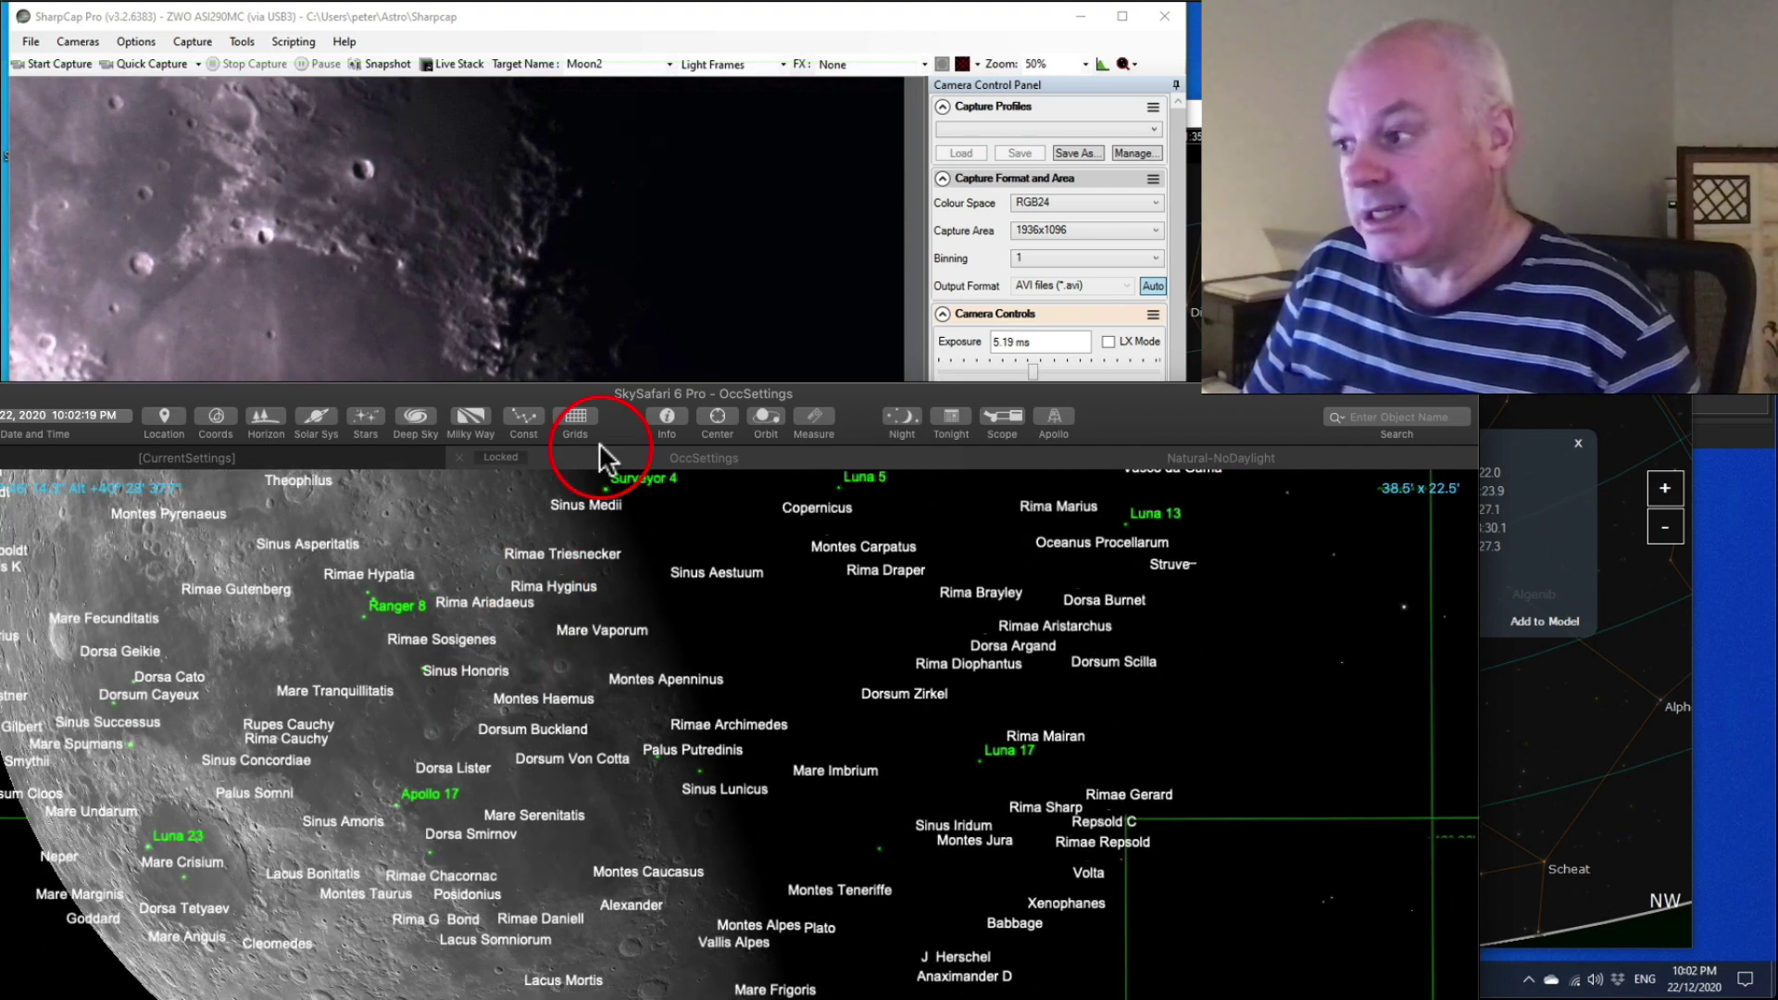
drag(607, 393, 556, 315)
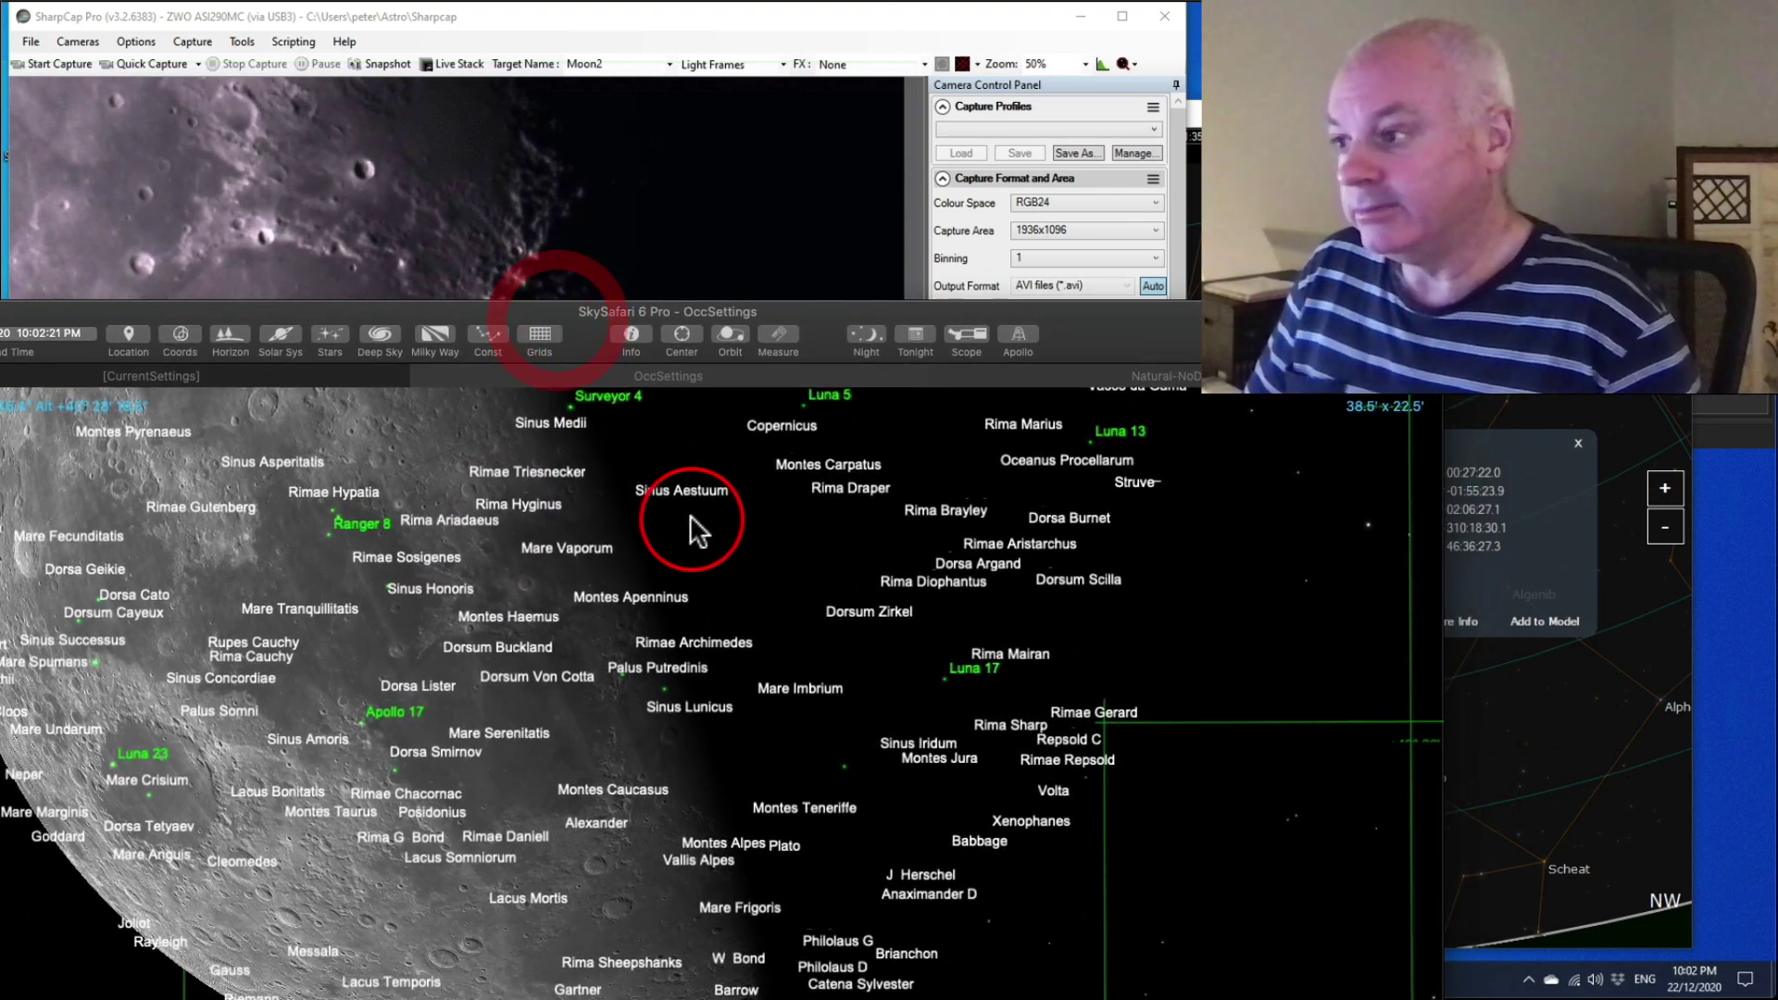
scroll(690, 519, down, 3)
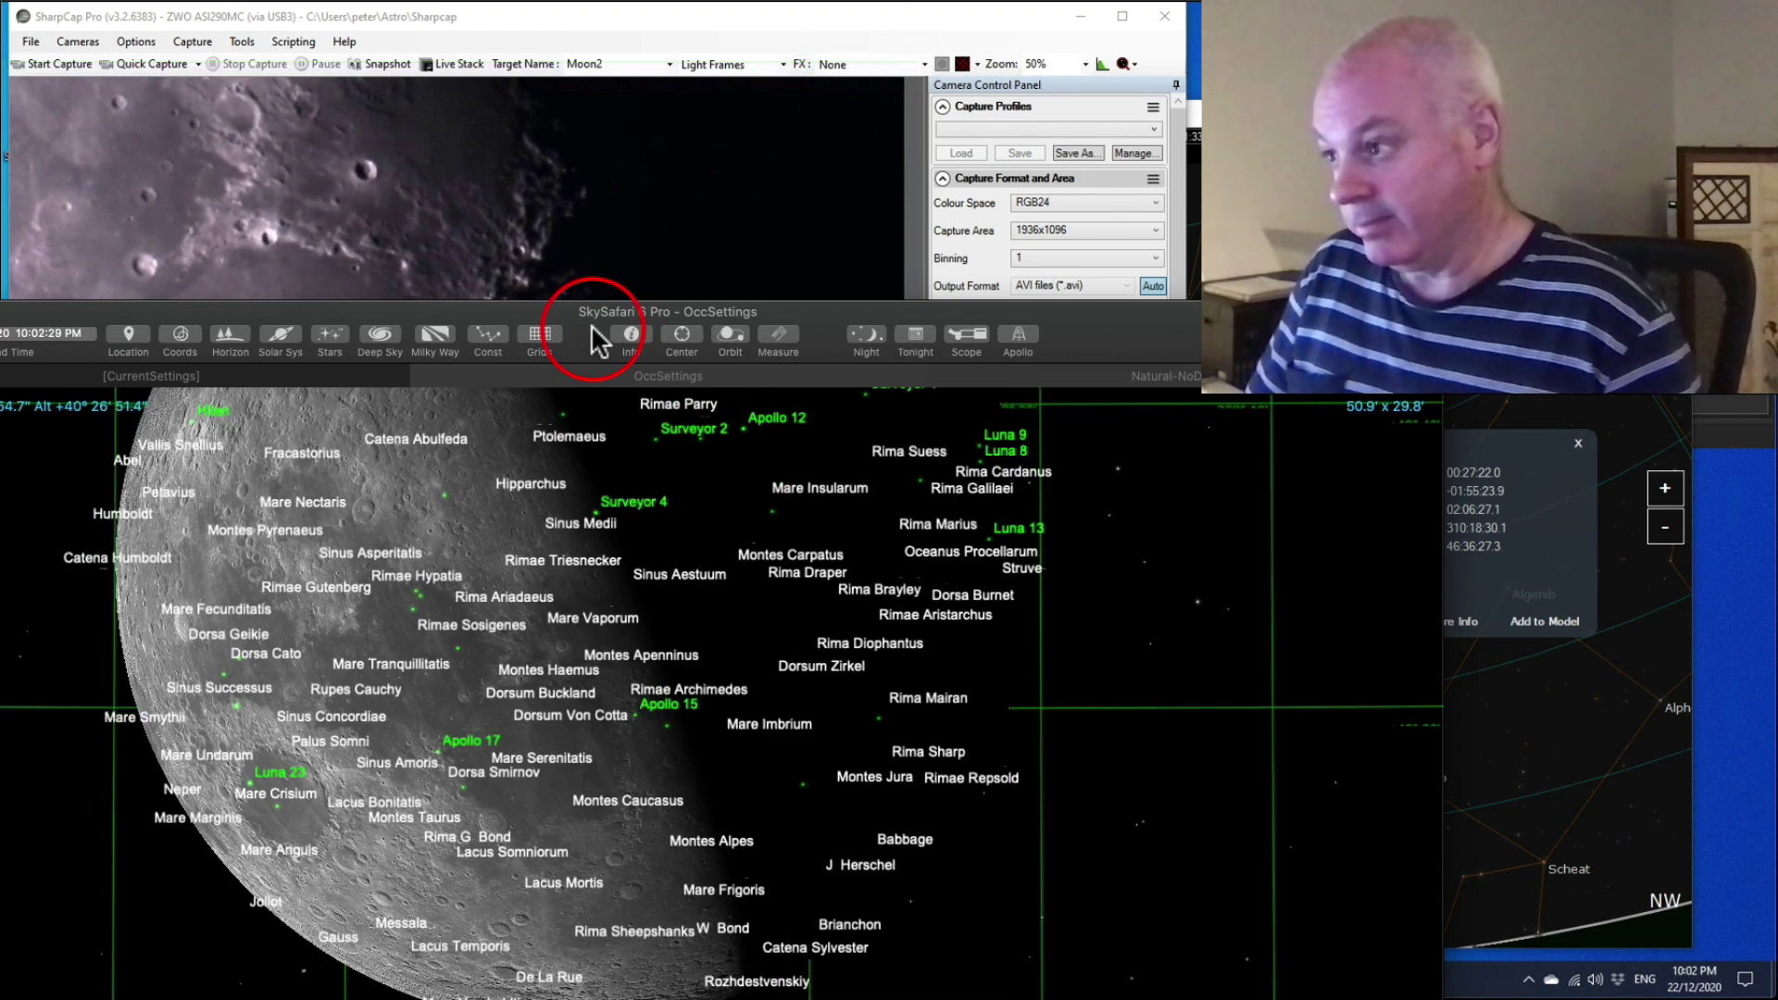
drag(591, 325, 583, 339)
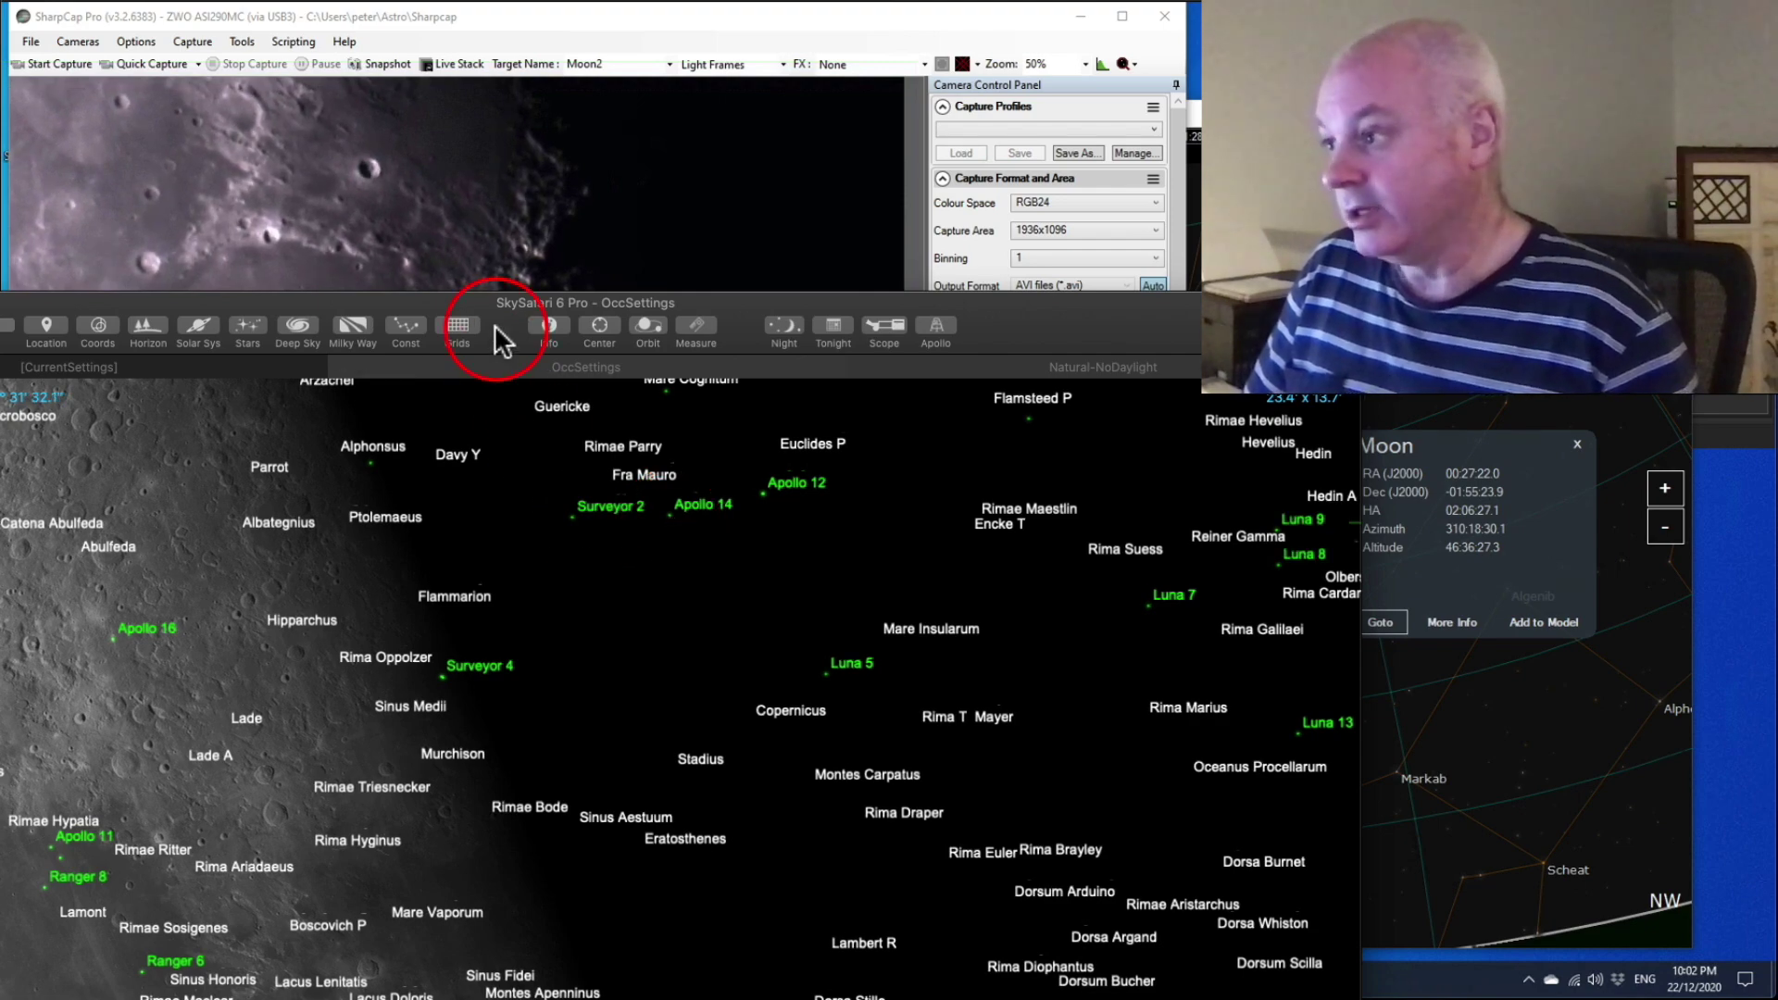
Step: Move the chart off the SharpCap window and slew the camera view along the terminator toward the Apollo 12 and 14 region
drag(480, 304, 526, 772)
click(466, 709)
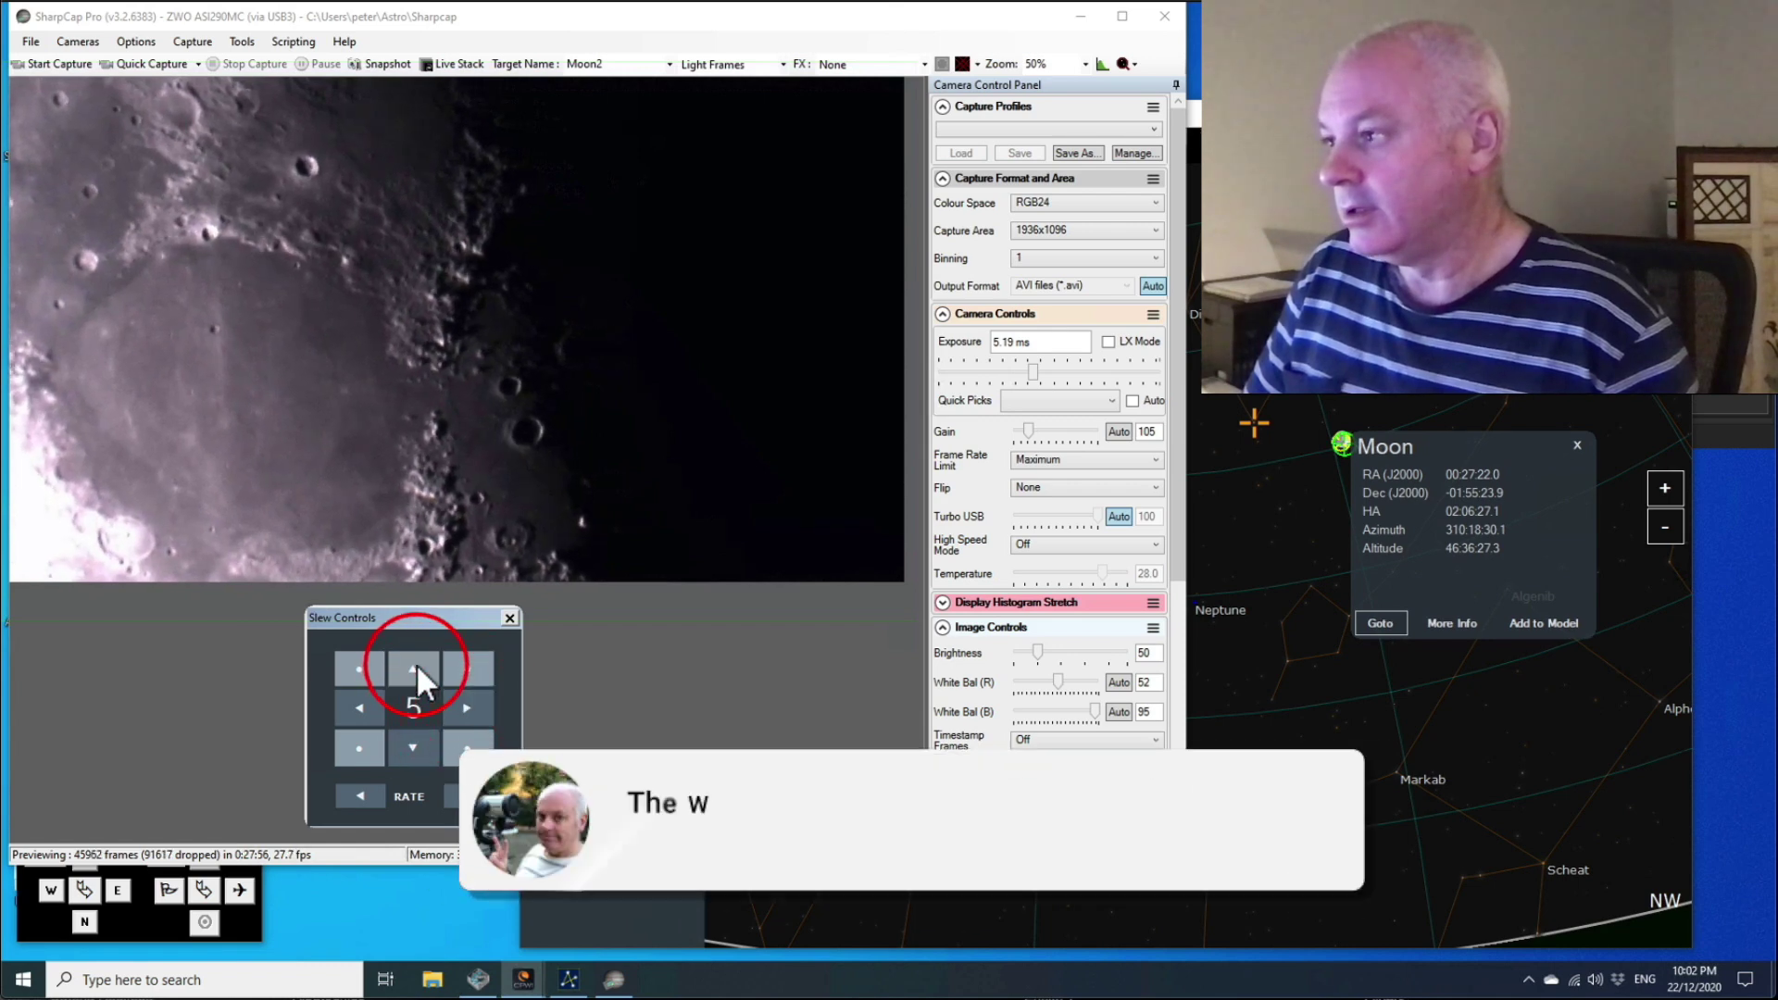
click(414, 663)
click(463, 701)
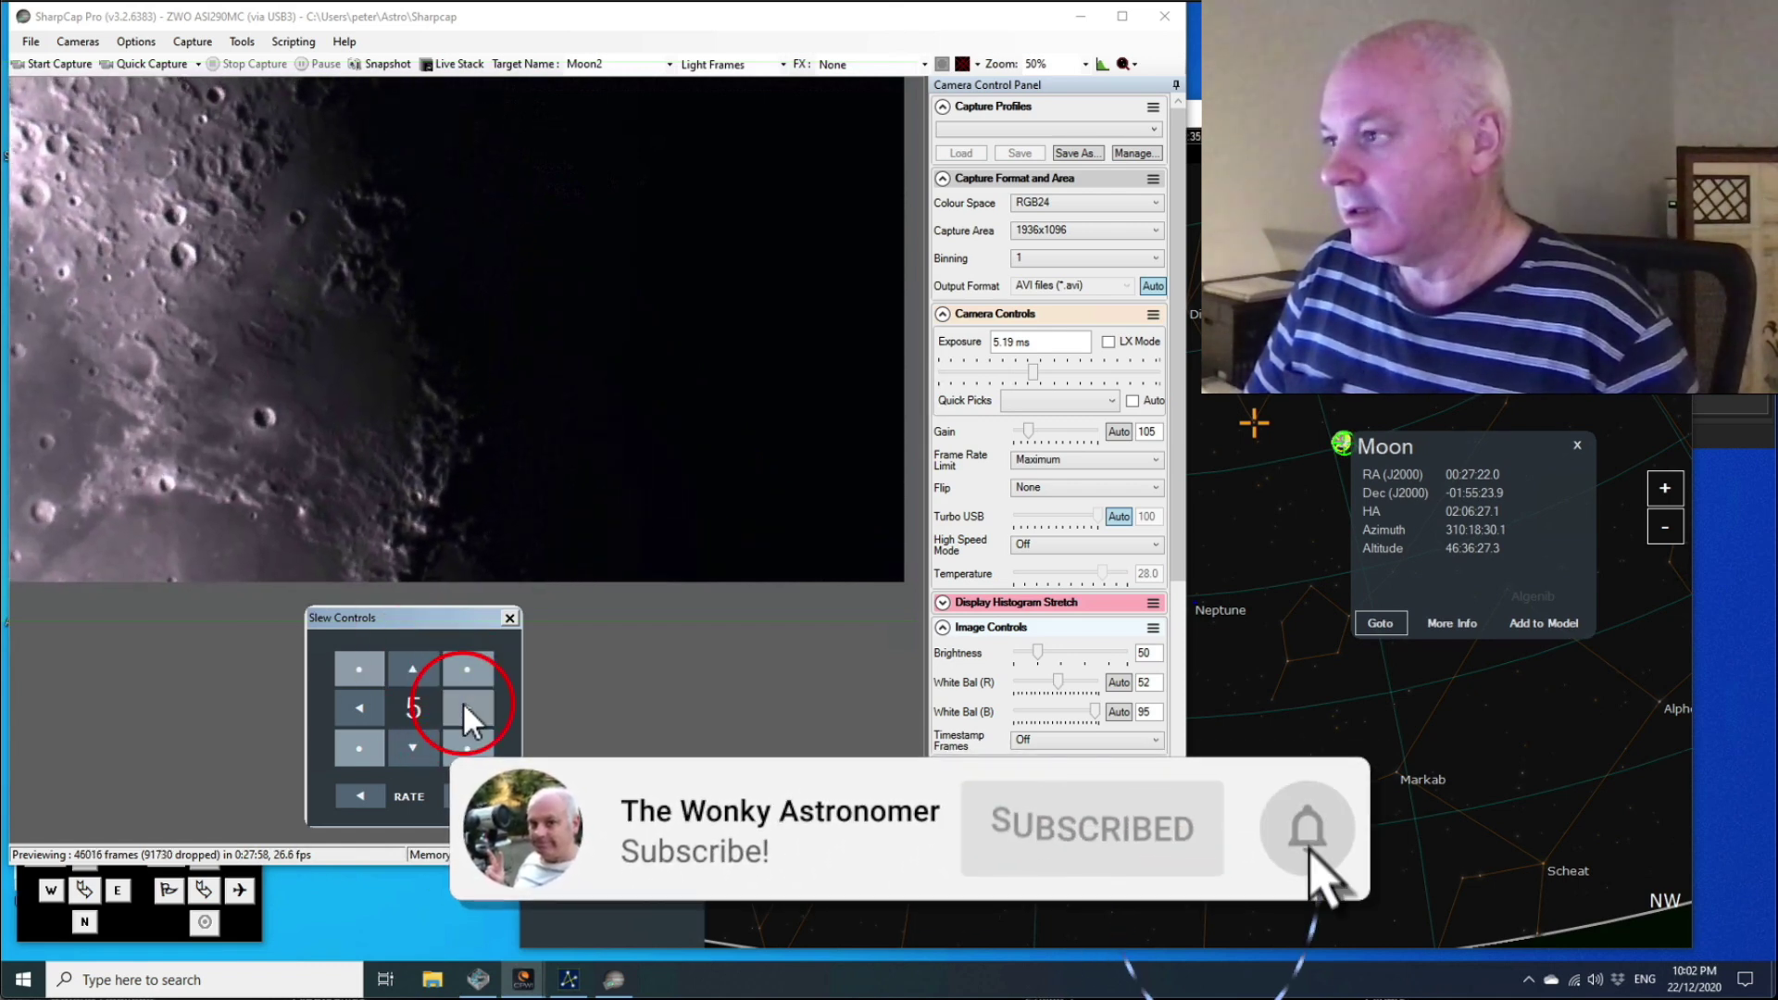